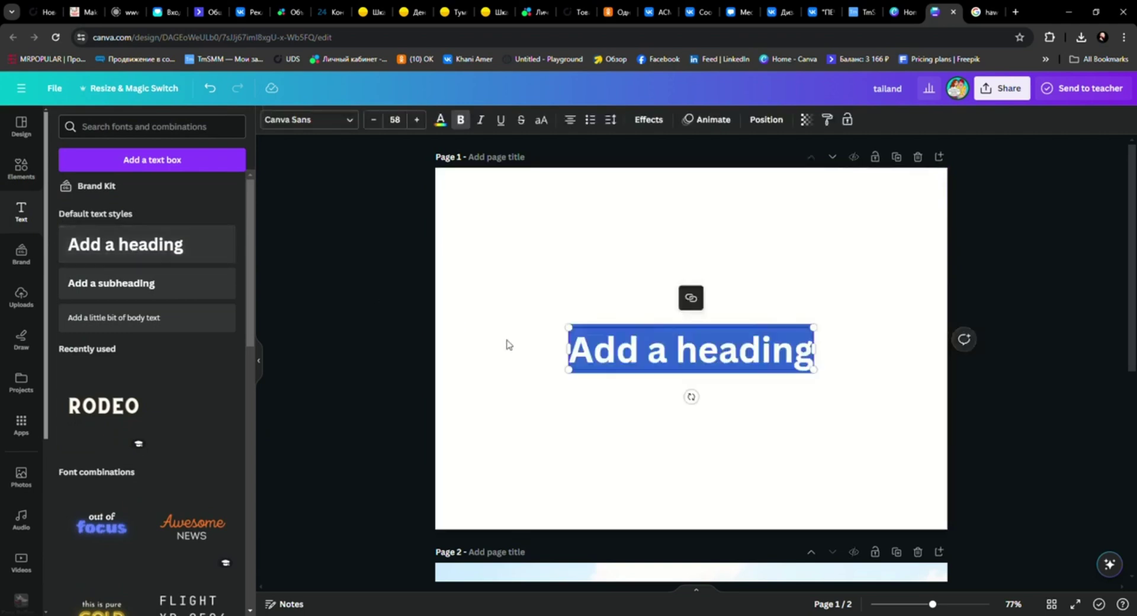
- Replace the placeholder heading text on page 1 with "Thailand"
double_click(646, 356)
key(ctrl+a)
text(Thailand)
click(586, 369)
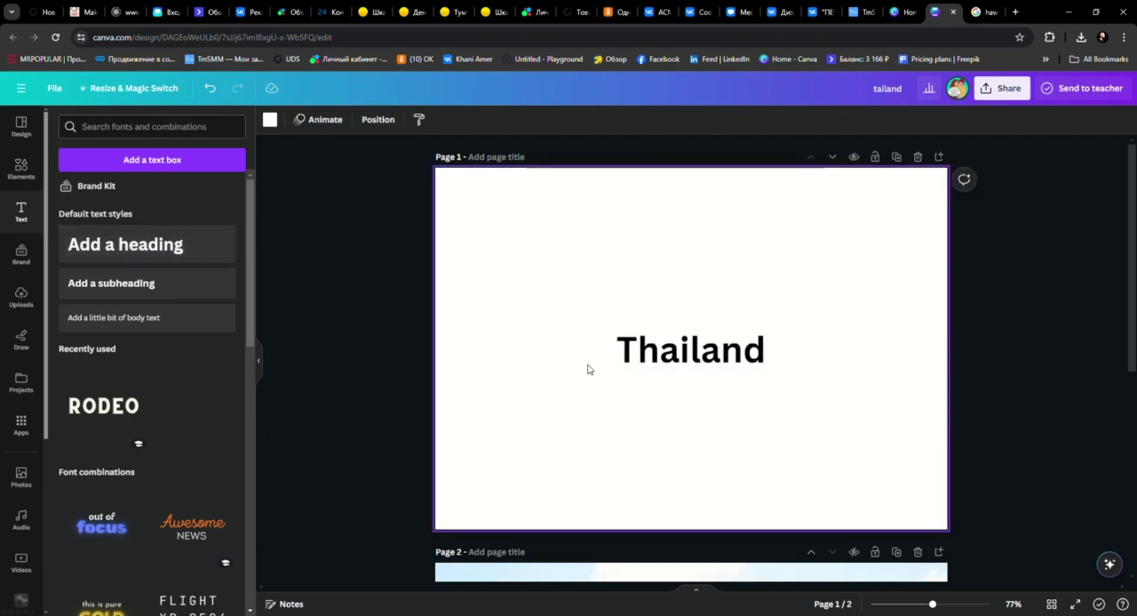
- Enlarge the Thailand heading to font size 129 and switch it to uppercase
click(622, 330)
drag(617, 329, 508, 296)
drag(767, 371, 843, 393)
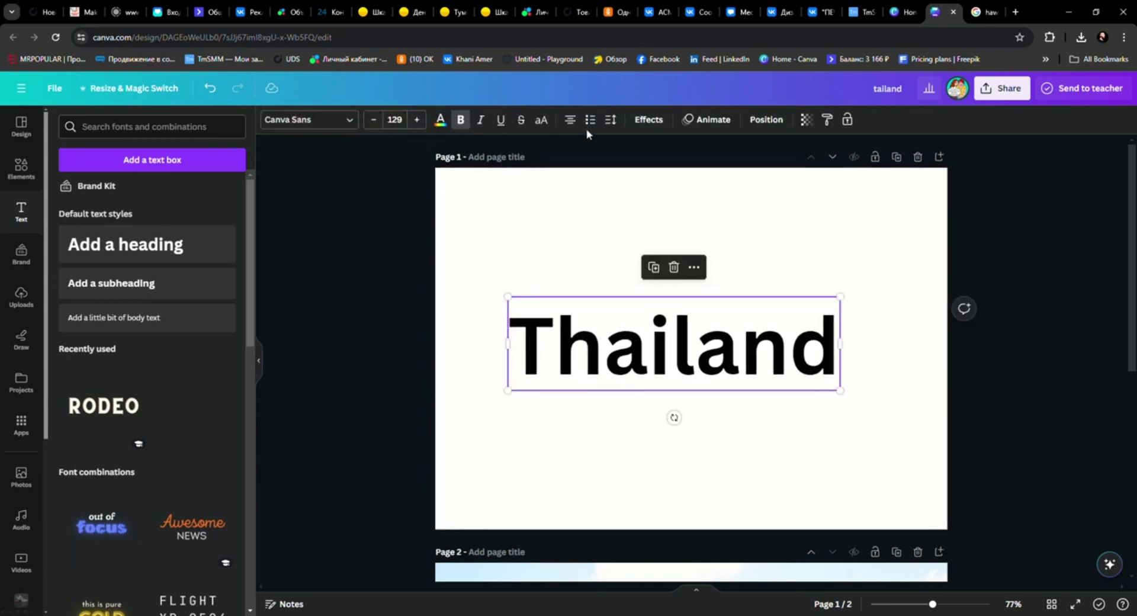
click(544, 123)
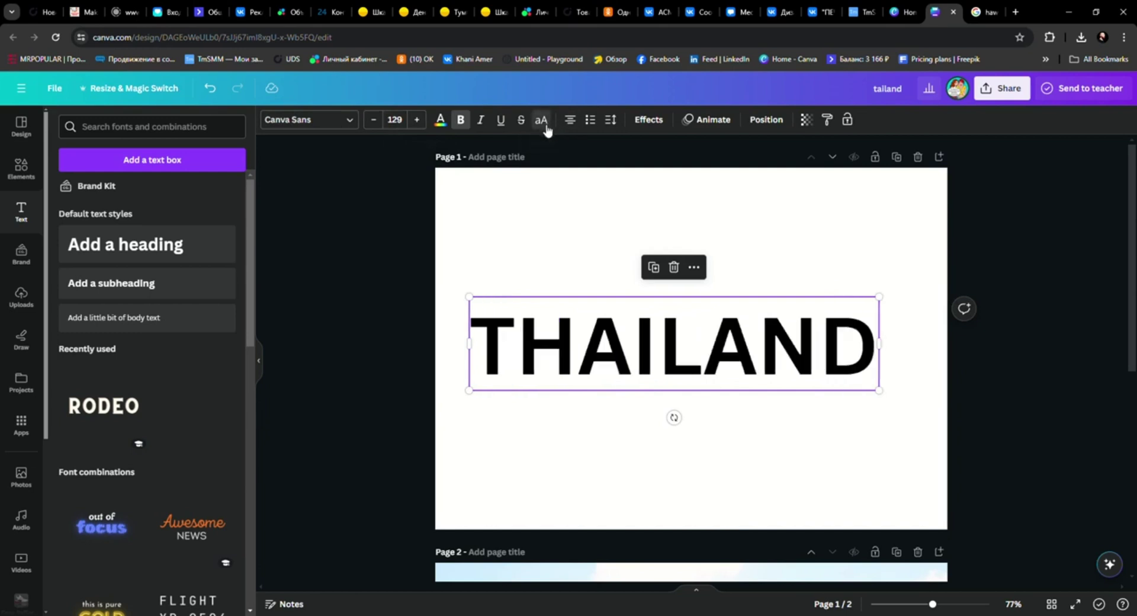
- Set the heading font to Tek Tall Arabic via a search for "tall" and scale the text up to size 174
click(351, 121)
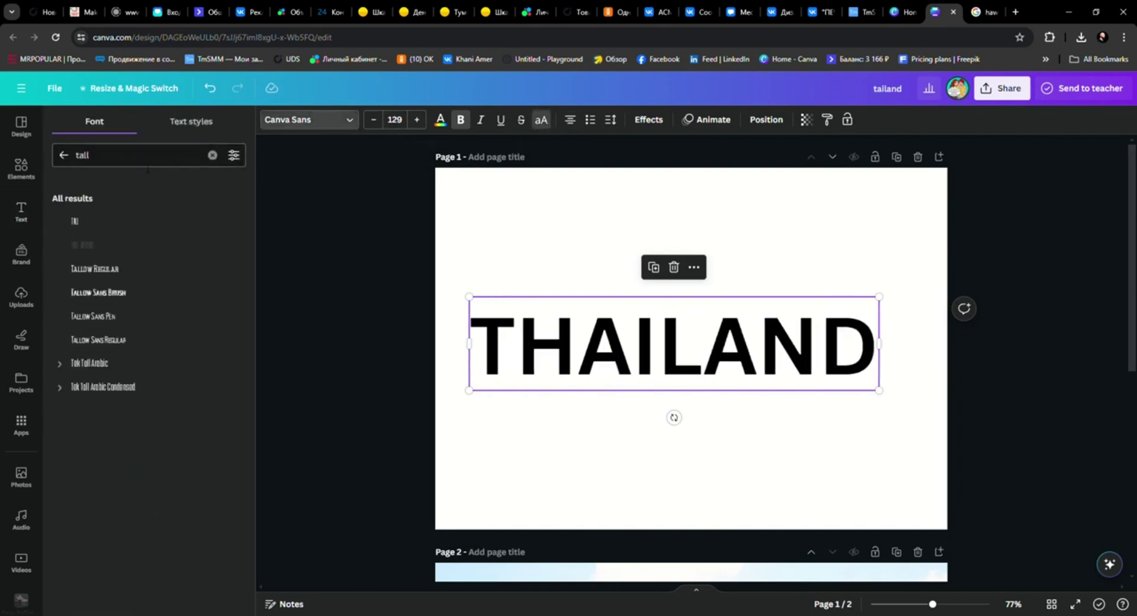
click(109, 368)
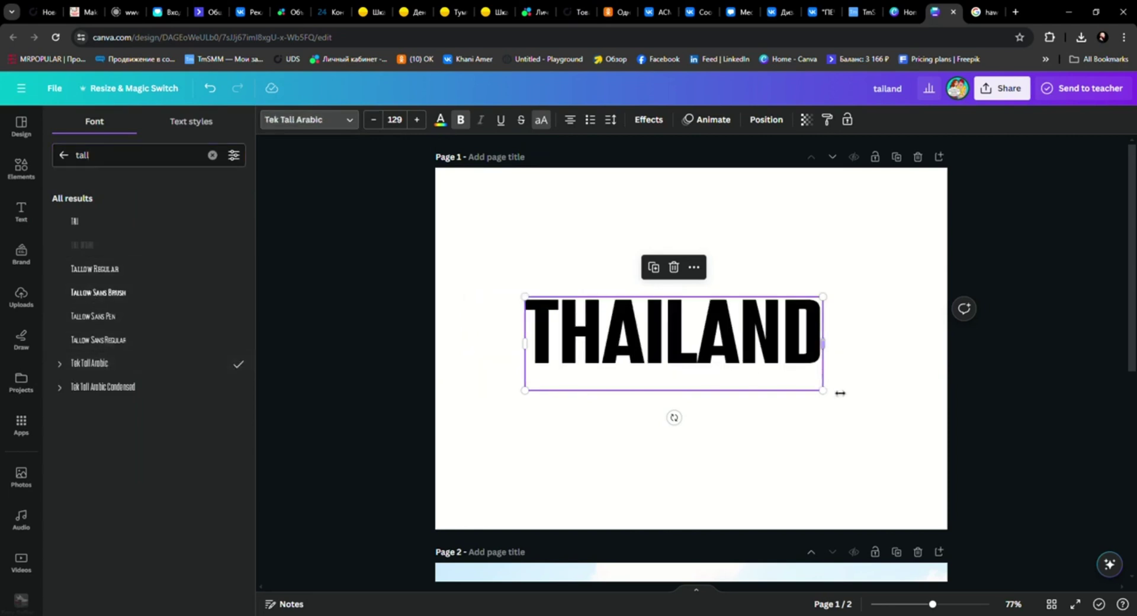
drag(832, 399, 935, 430)
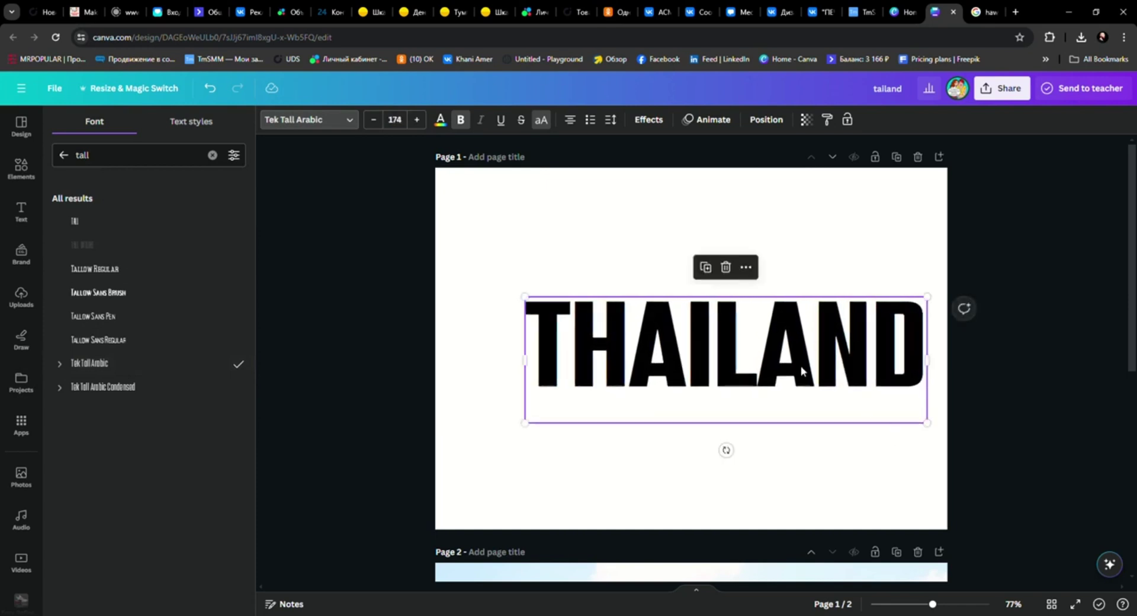
drag(806, 372, 791, 370)
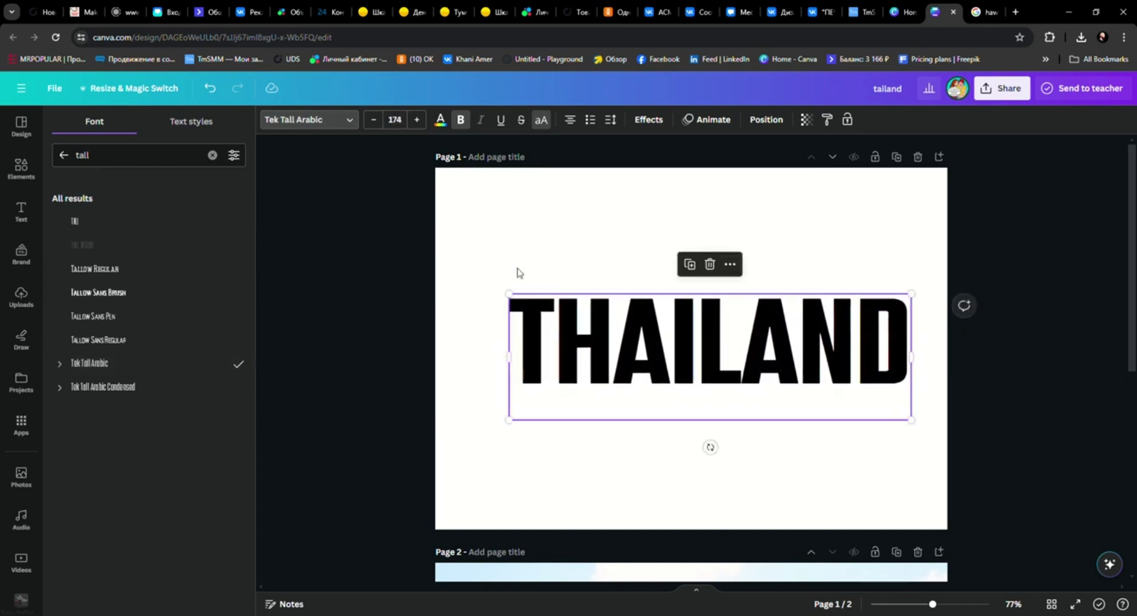
- Color the heading text white and set the page 1 background to solid black
click(448, 126)
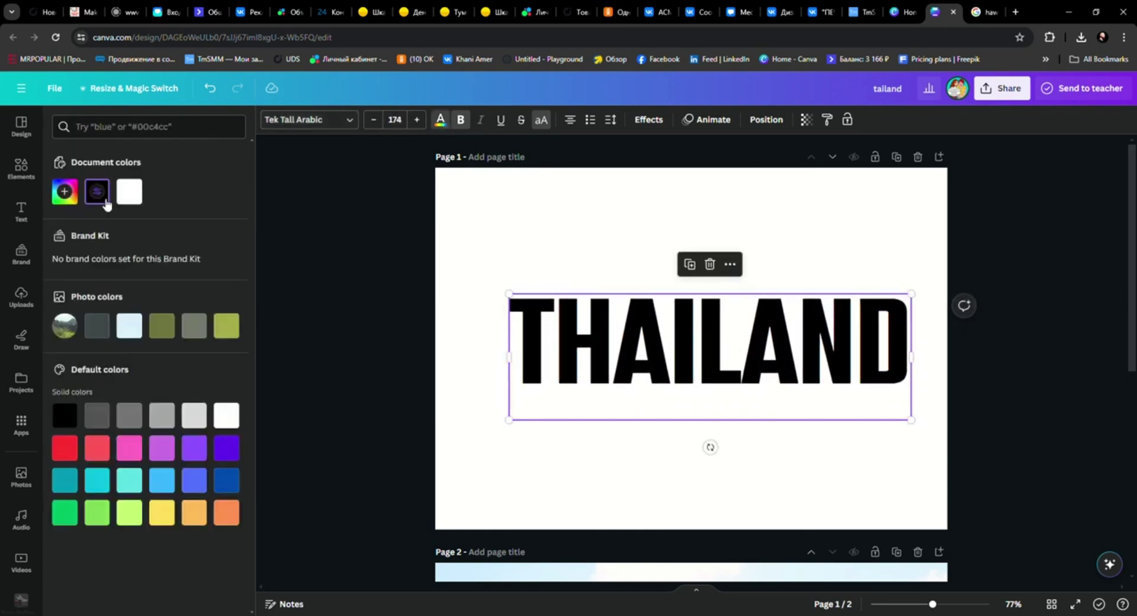
click(134, 200)
click(456, 426)
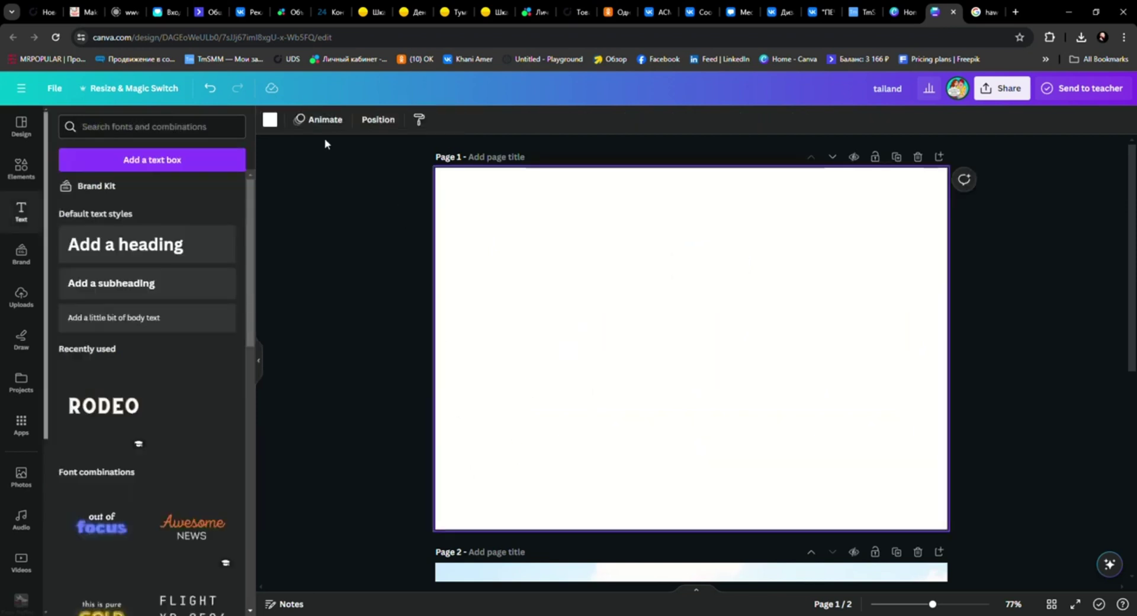
click(270, 119)
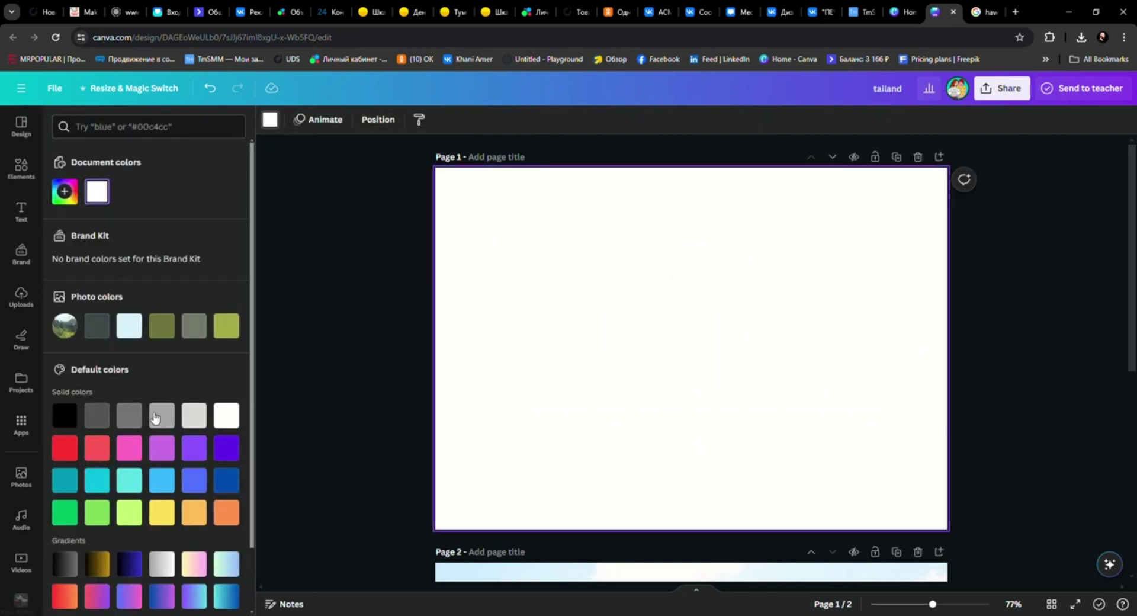
click(66, 413)
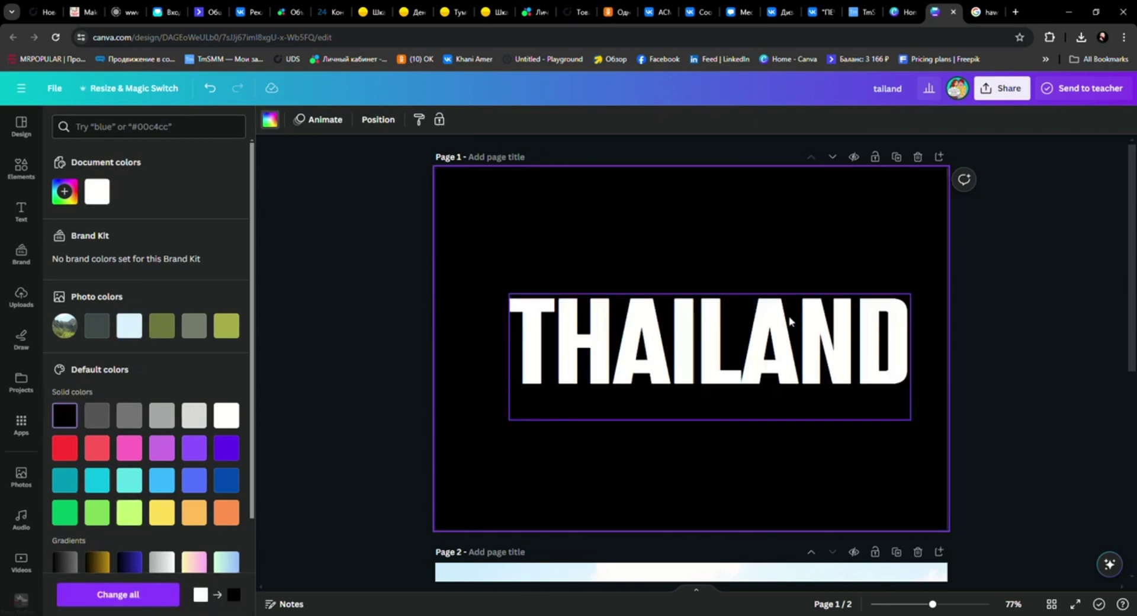
- Enlarge the THAILAND heading to font size 188 and center it on the page
drag(815, 329, 791, 320)
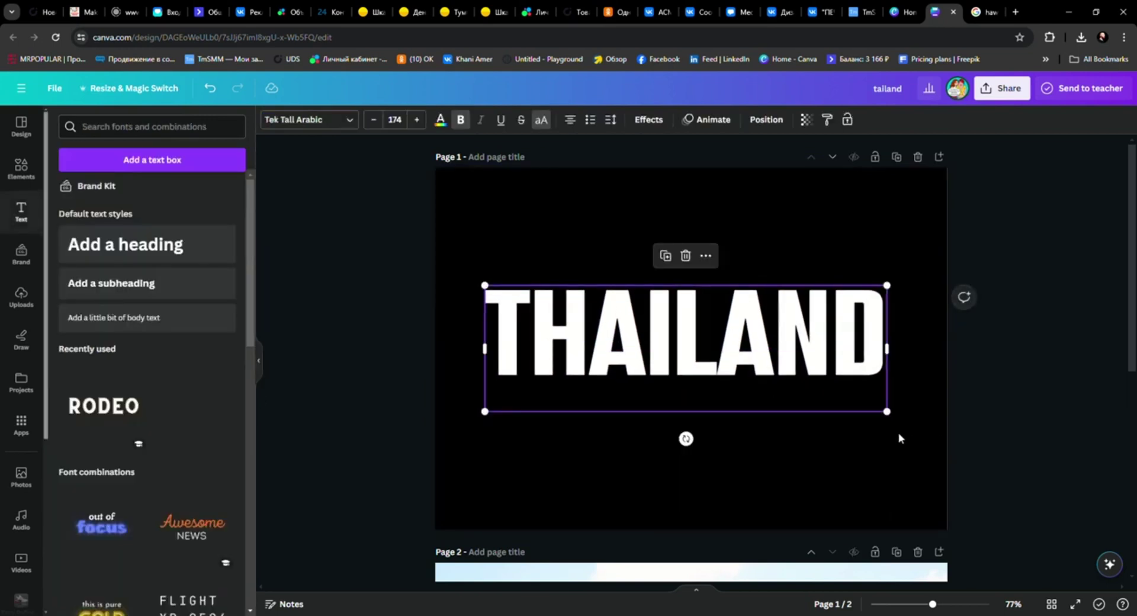
drag(896, 421, 915, 434)
drag(883, 401, 789, 378)
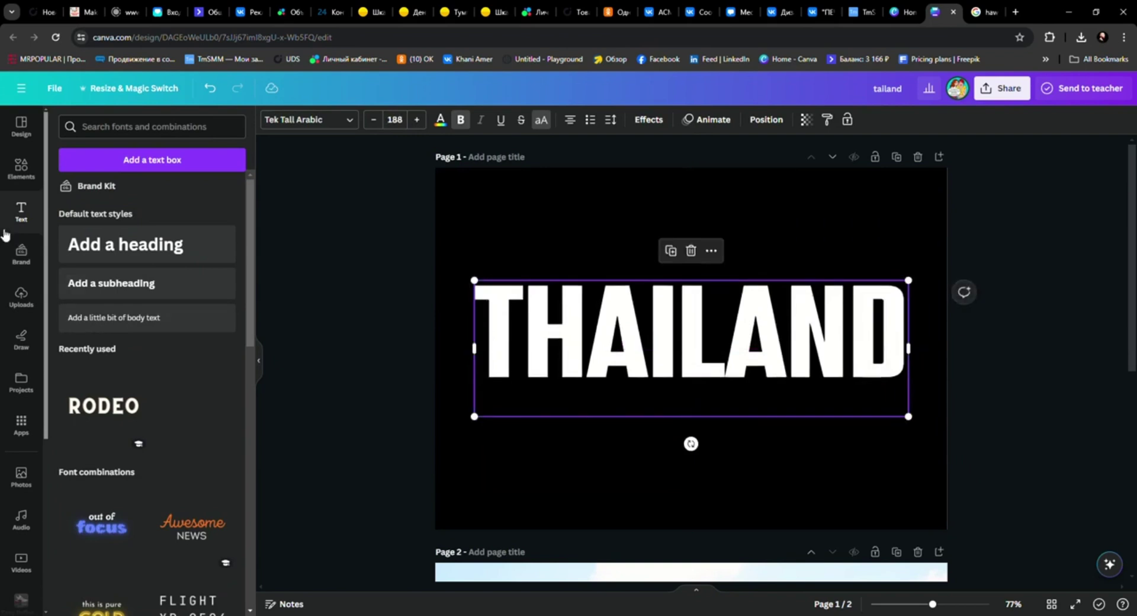
- Search the elements for "tree" graphics and add the narrow dark pine forest silhouette to page 1
click(21, 167)
click(142, 127)
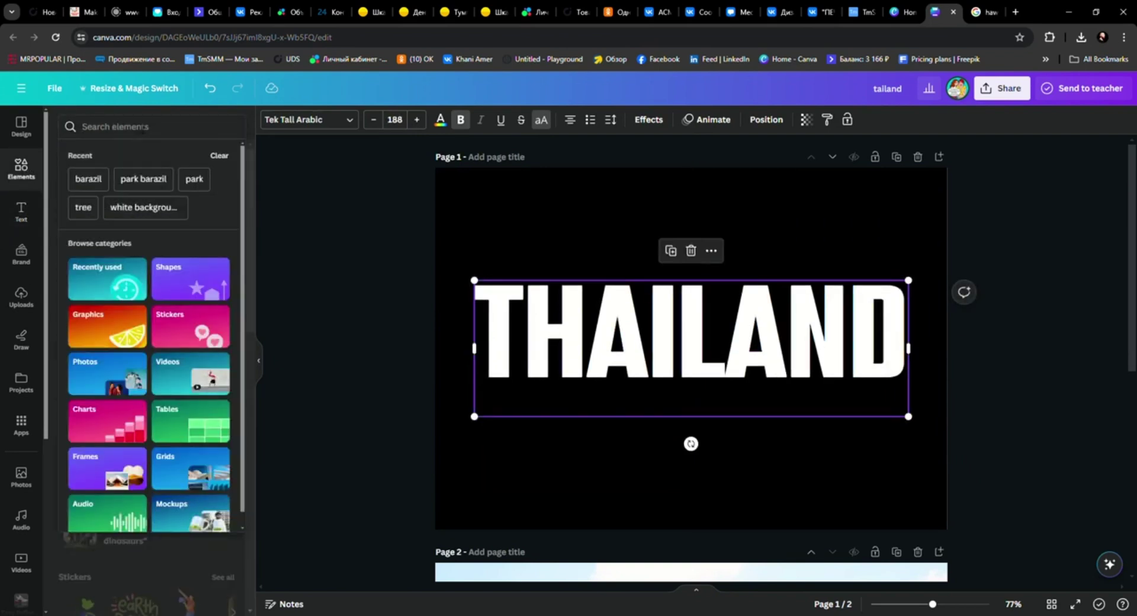
text(tree)
key(Return)
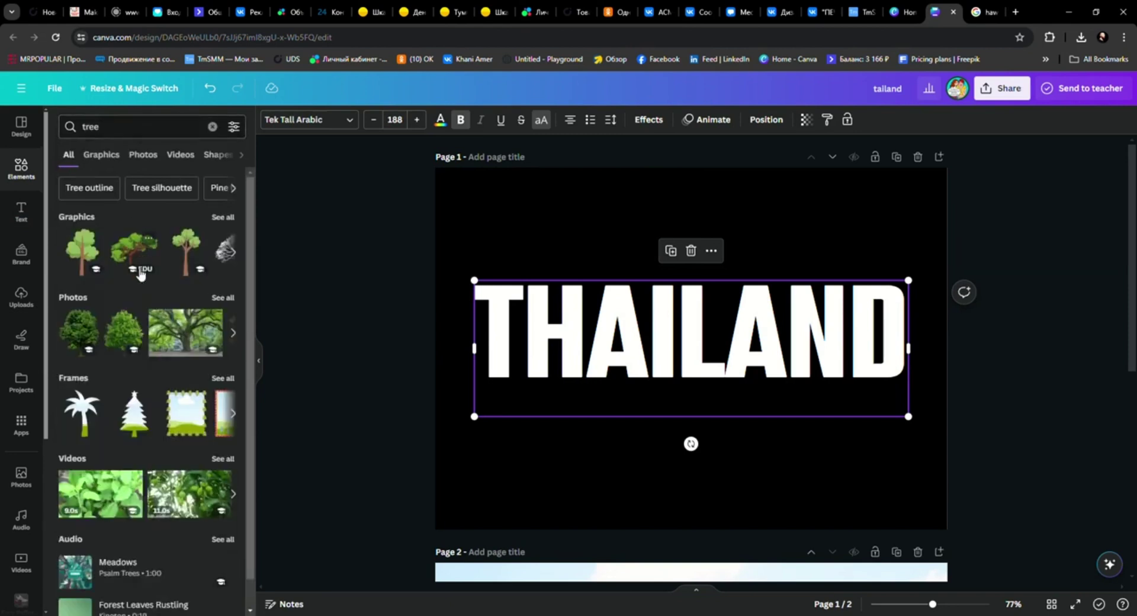
scroll(140, 272, down, 1)
click(101, 158)
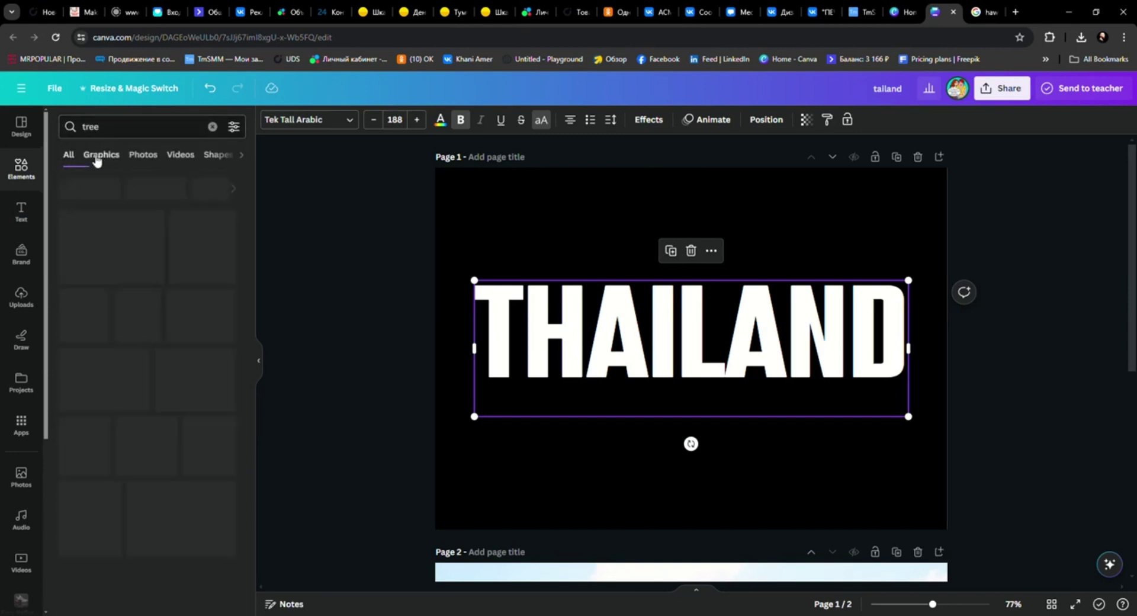
scroll(147, 391, down, 5)
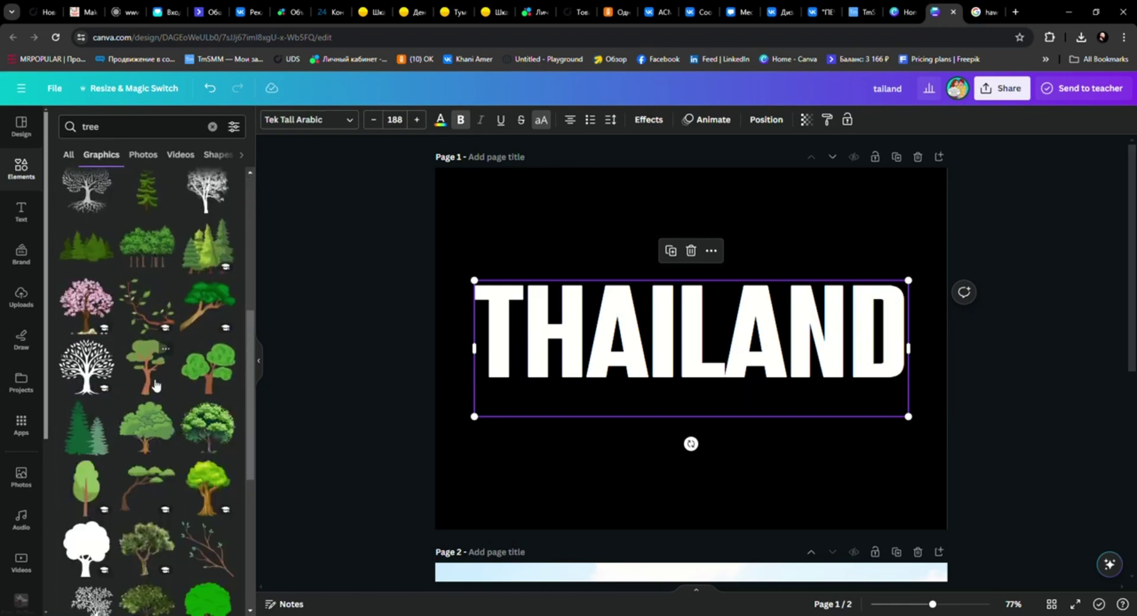
scroll(155, 386, down, 5)
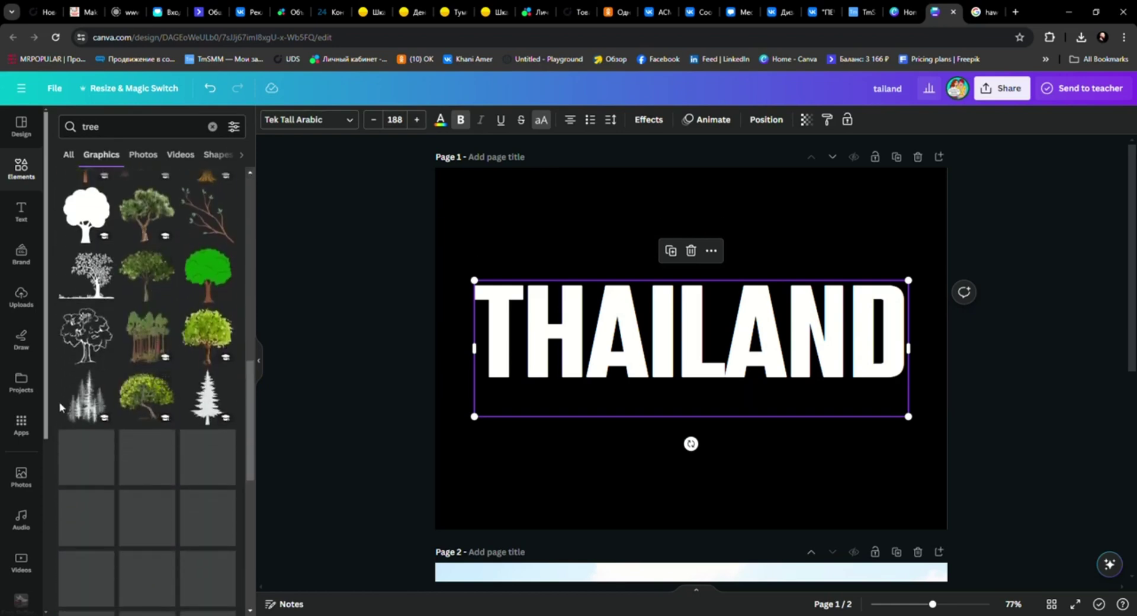
click(86, 408)
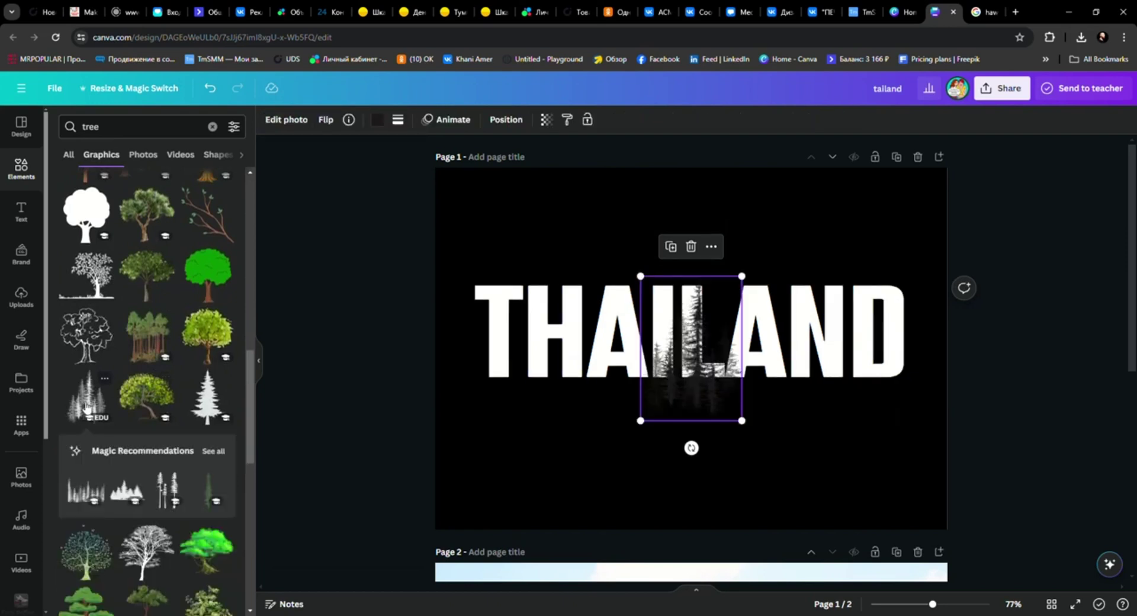
- Add the wider pine row silhouette from the recommended graphics and move the narrow forest silhouette off the page
click(126, 490)
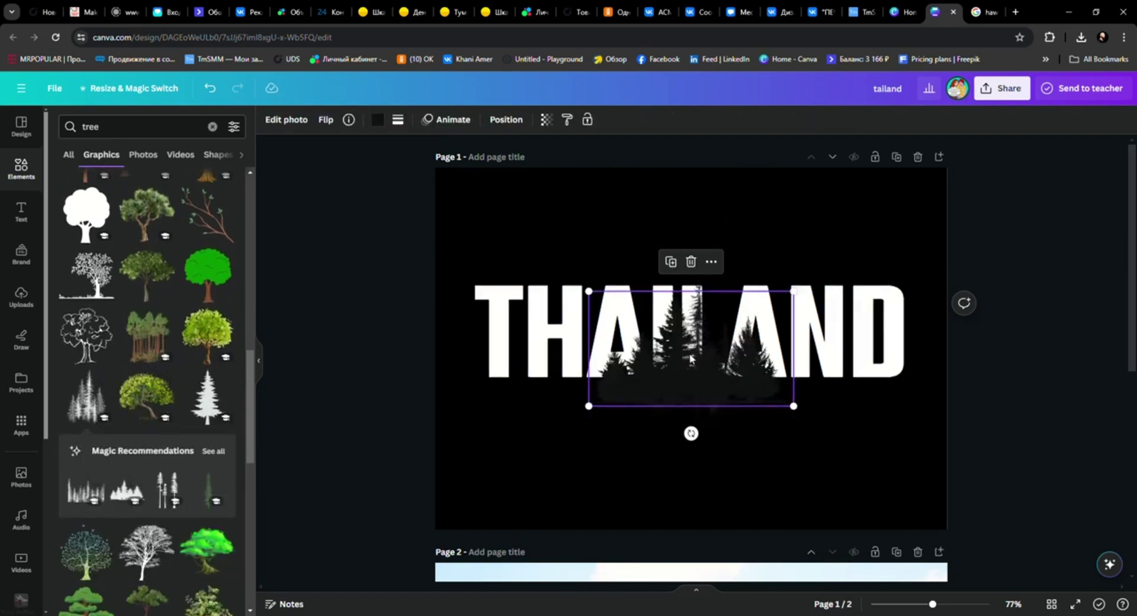
drag(695, 362, 677, 287)
drag(698, 381, 267, 426)
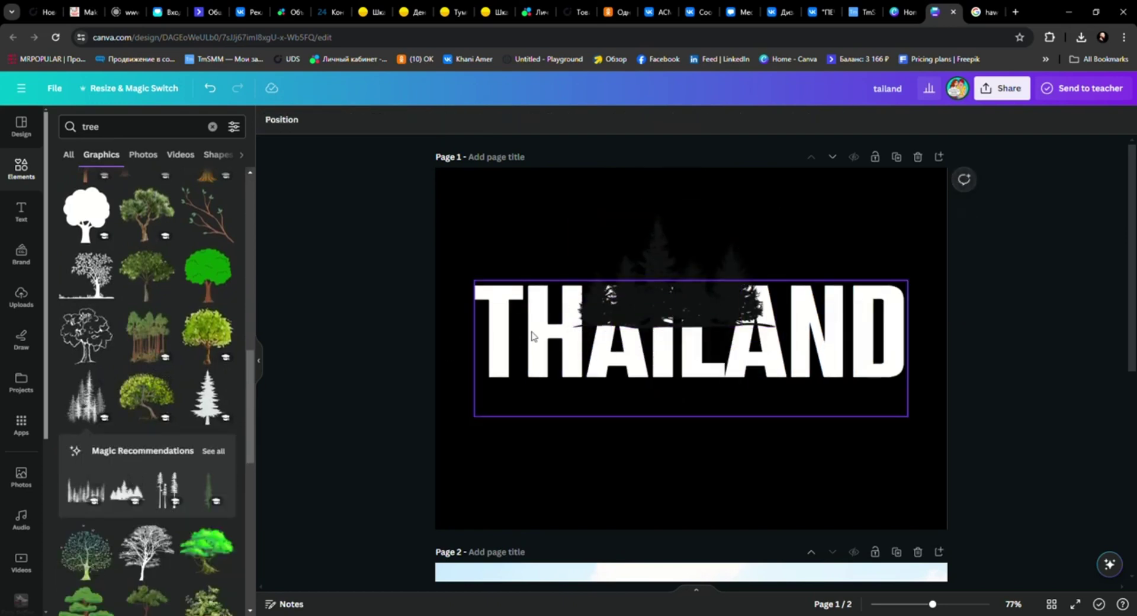
- Shrink the wide pine row silhouette and place it over the lower part of the letters T and H
drag(620, 264, 588, 343)
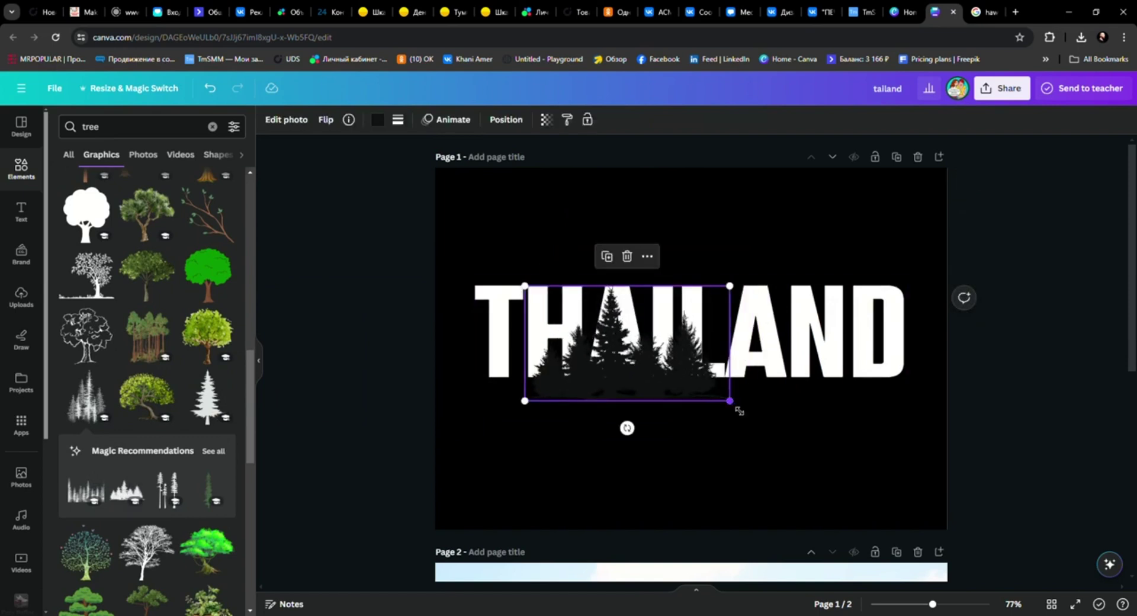
drag(739, 410, 675, 379)
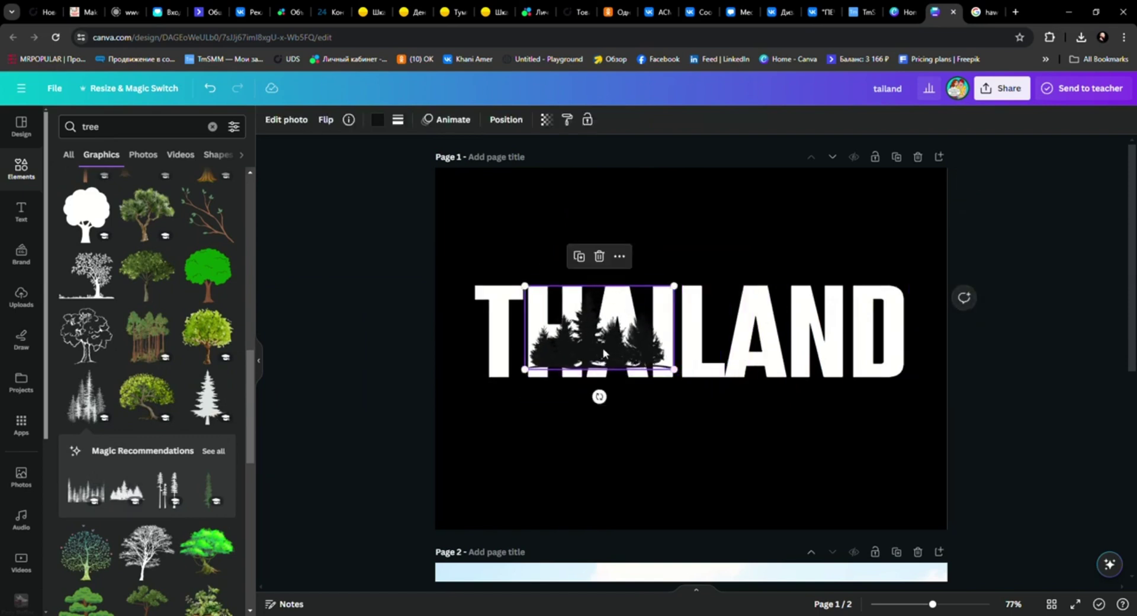
drag(604, 354, 562, 389)
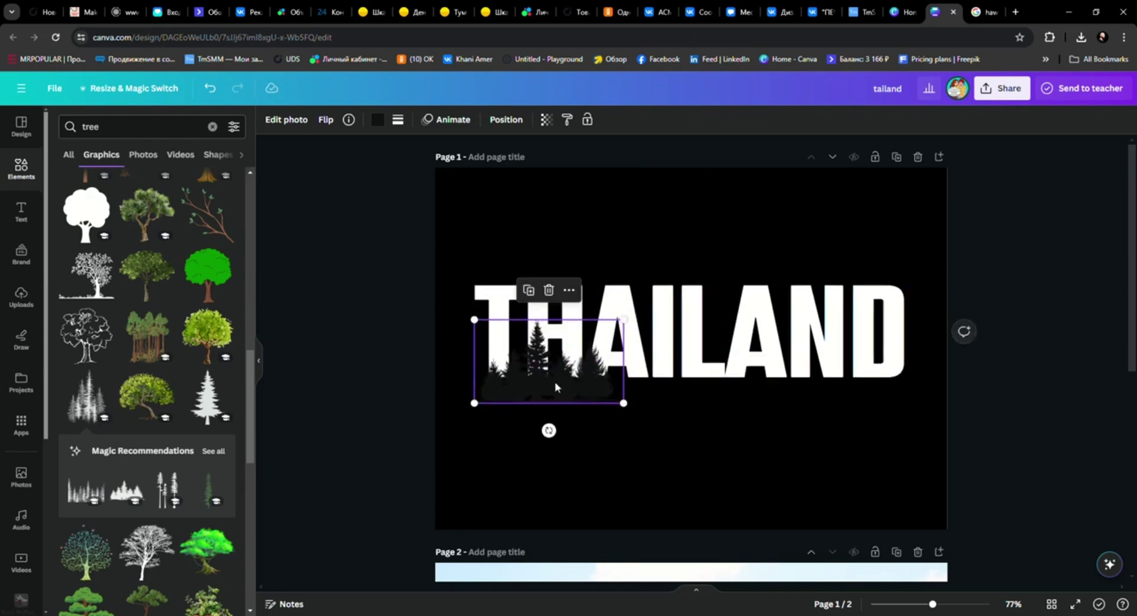
- Duplicate the pine row silhouette and line the copies up along the base of the word to the final D
click(528, 290)
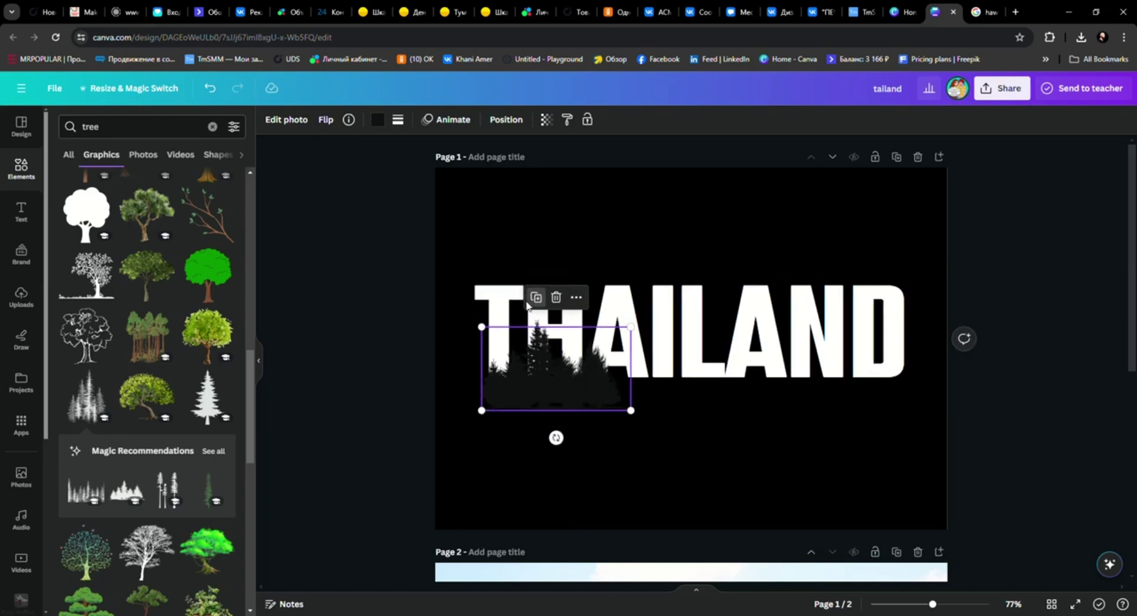
drag(574, 376, 694, 387)
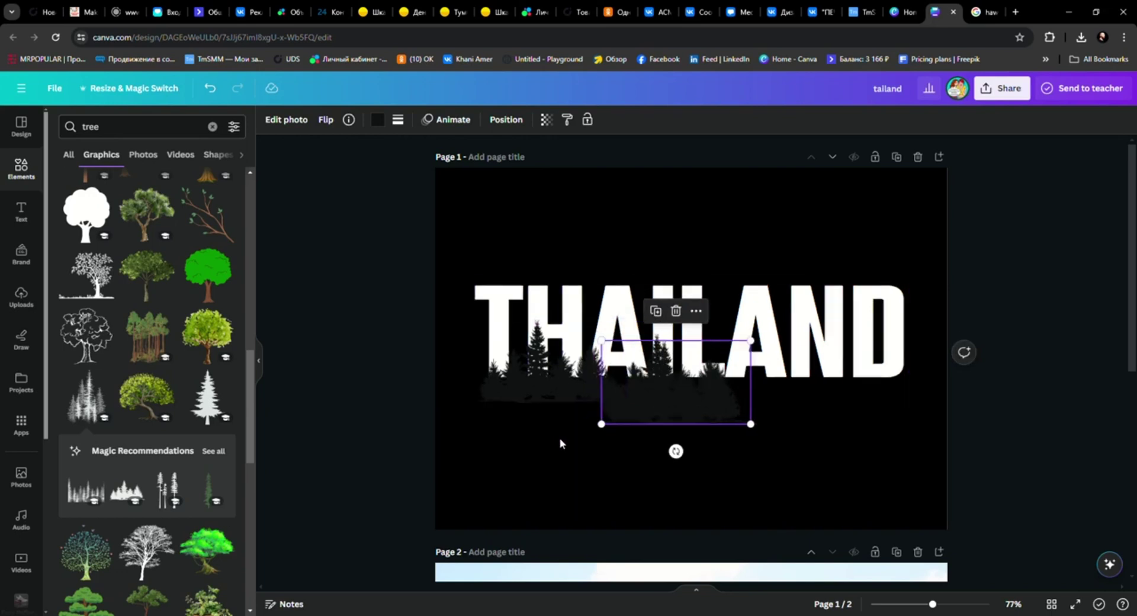
drag(688, 400, 857, 385)
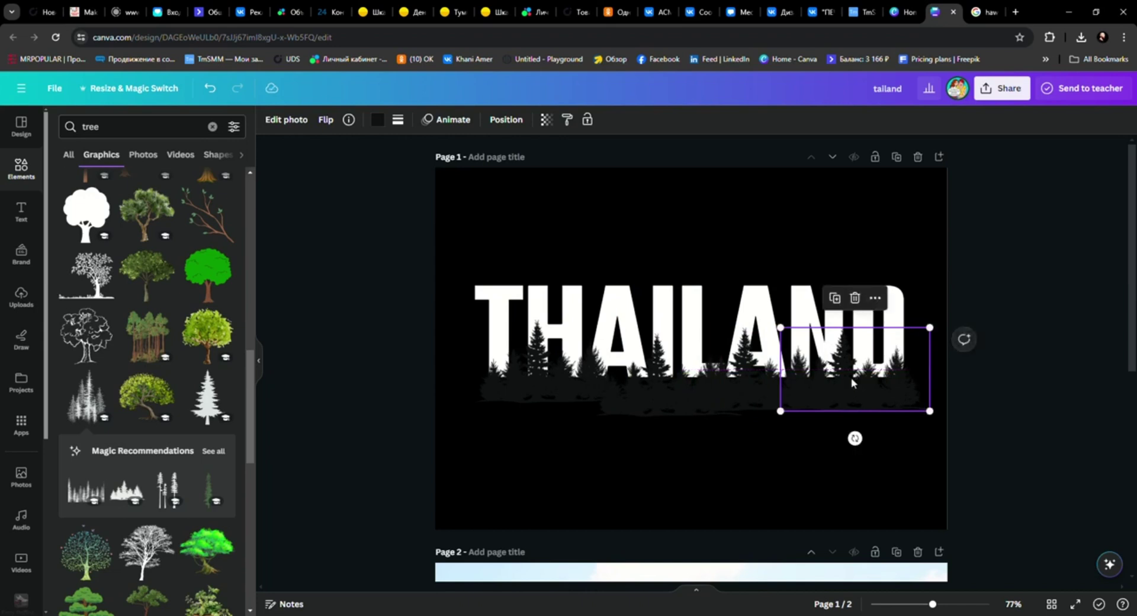
click(797, 211)
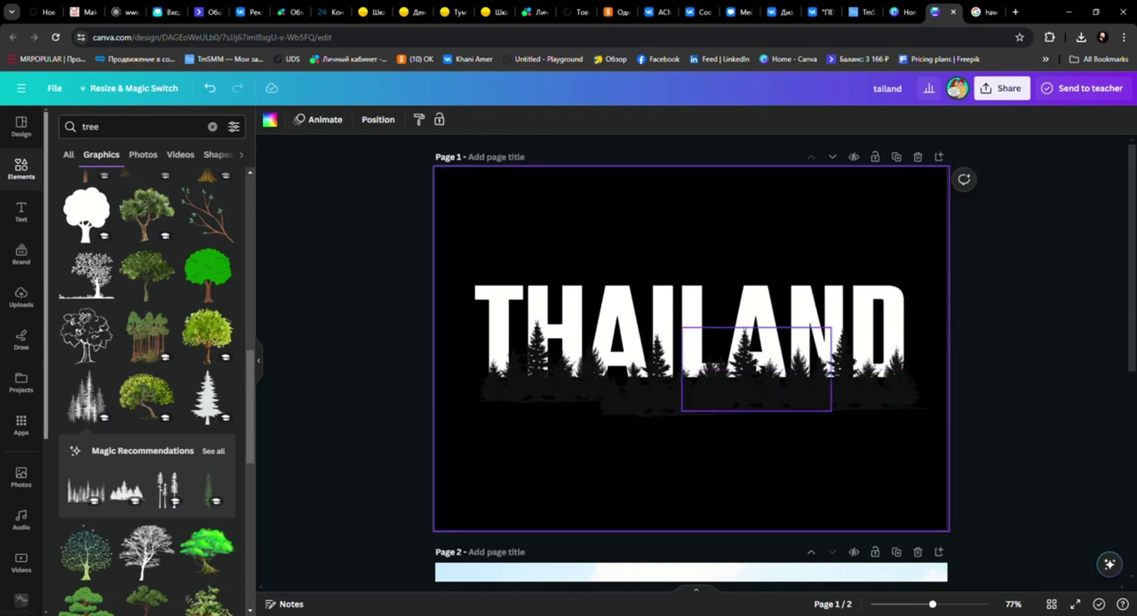
- Recolor the pine row silhouettes black to match the page background
click(566, 389)
click(377, 119)
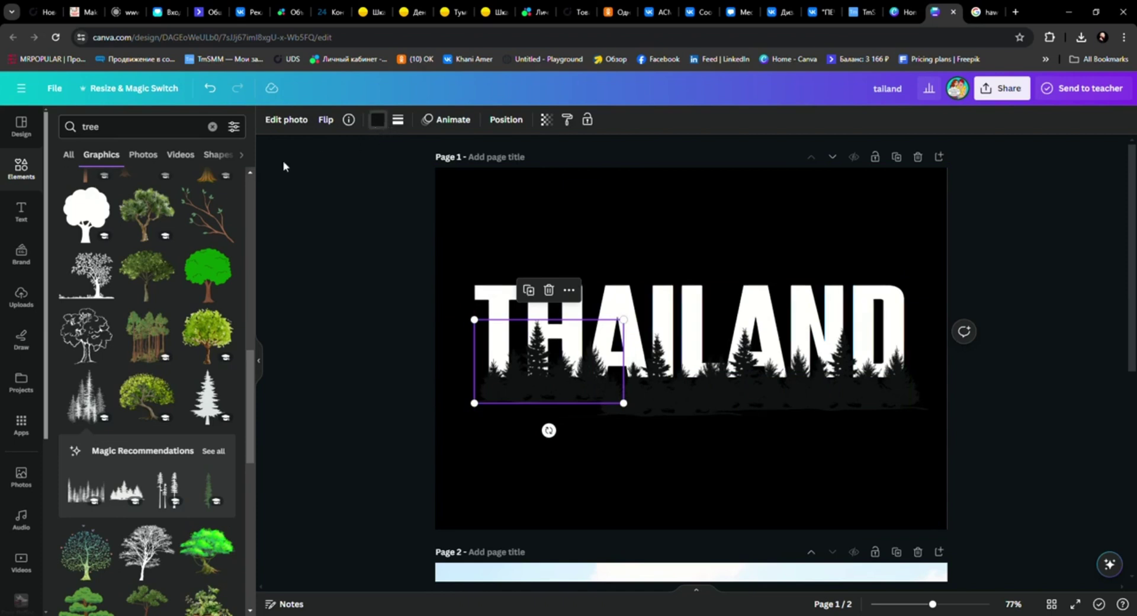
click(118, 201)
drag(531, 384, 863, 385)
click(101, 195)
key(ctrl+z)
key(ctrl+z)
key(ctrl+z)
key(ctrl+z)
key(ctrl+z)
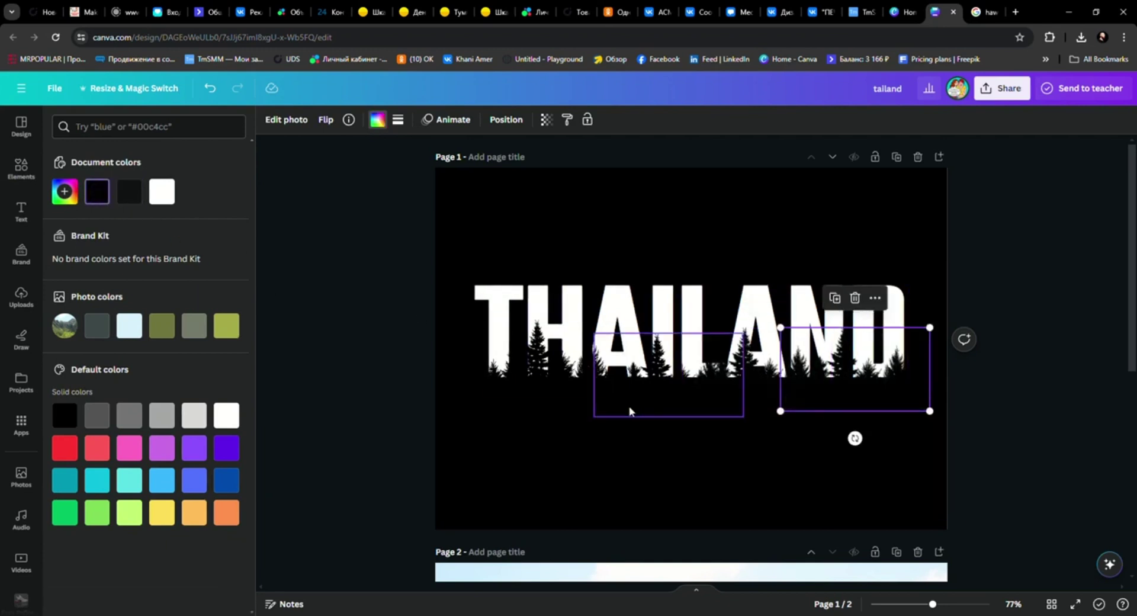
- Shrink the first pine row over the letters T and H and remove the other copies from the page
drag(625, 401, 525, 376)
drag(710, 355, 1103, 414)
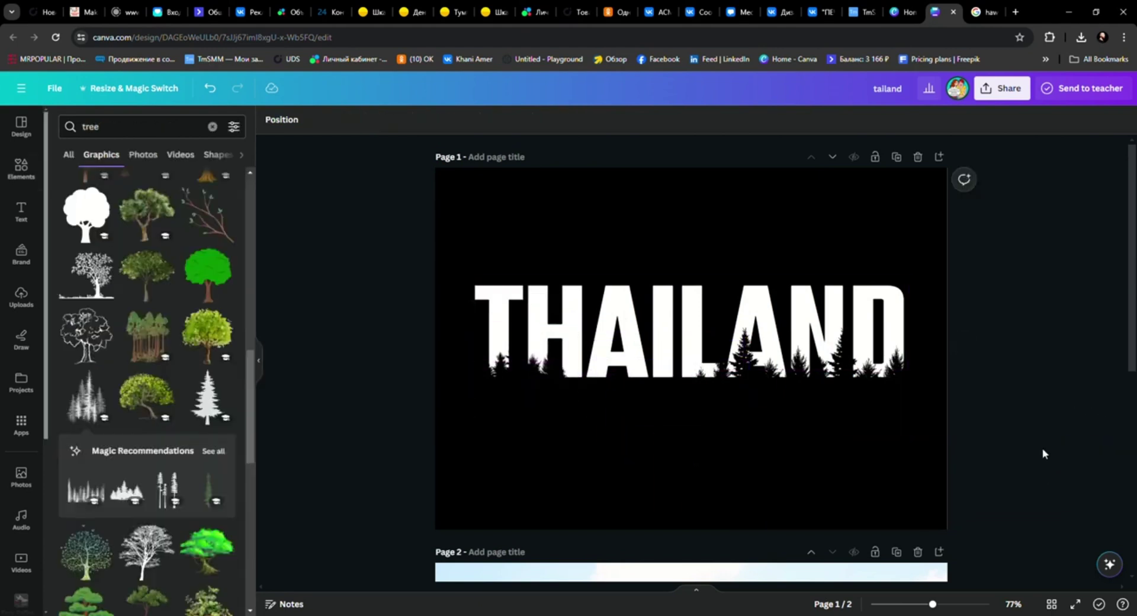
drag(1042, 447, 859, 368)
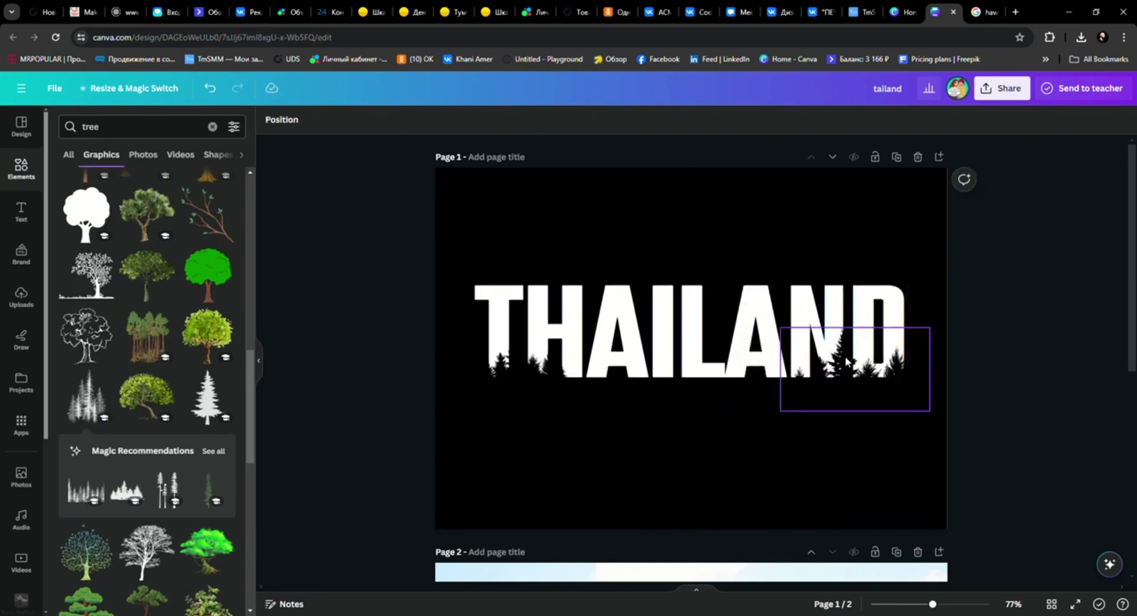
- Duplicate the smaller black pine row and place the copies side by side along the base of the whole word
click(551, 373)
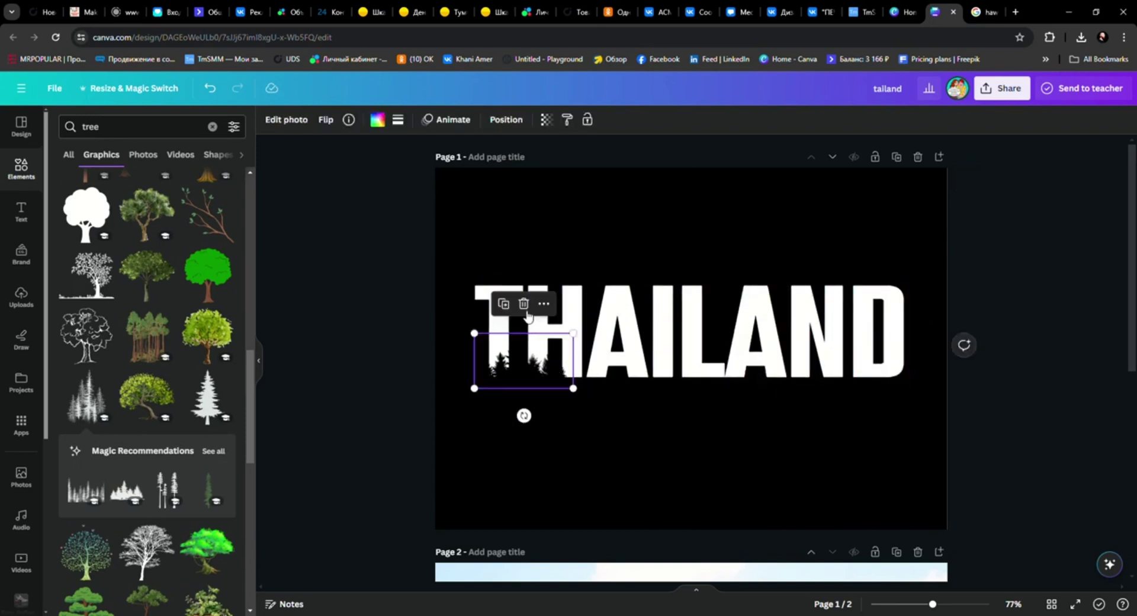
click(503, 303)
drag(535, 371, 891, 376)
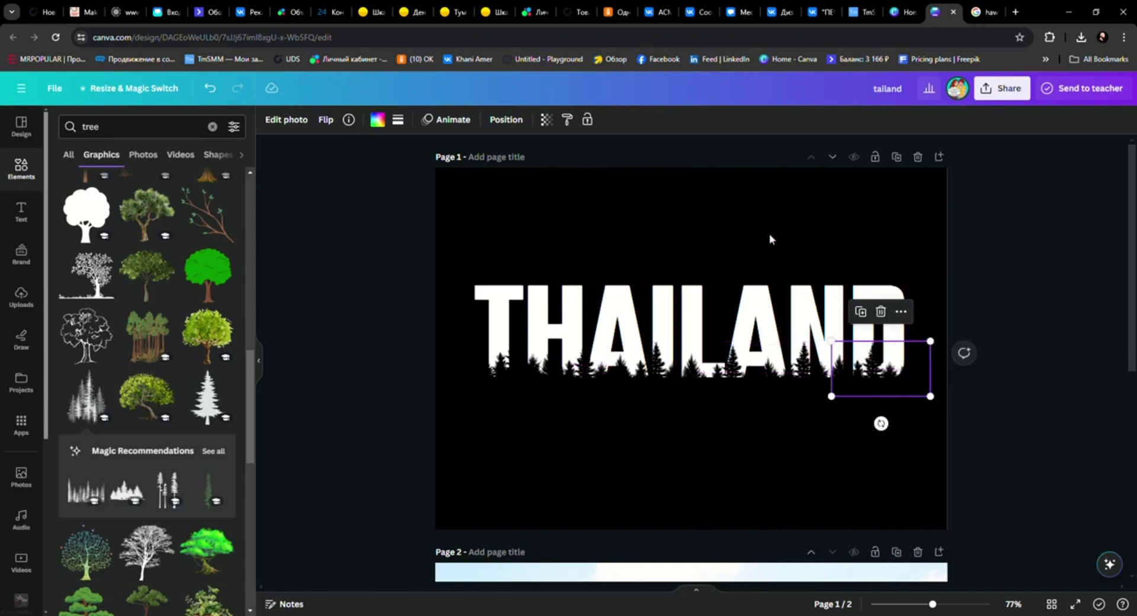
click(763, 218)
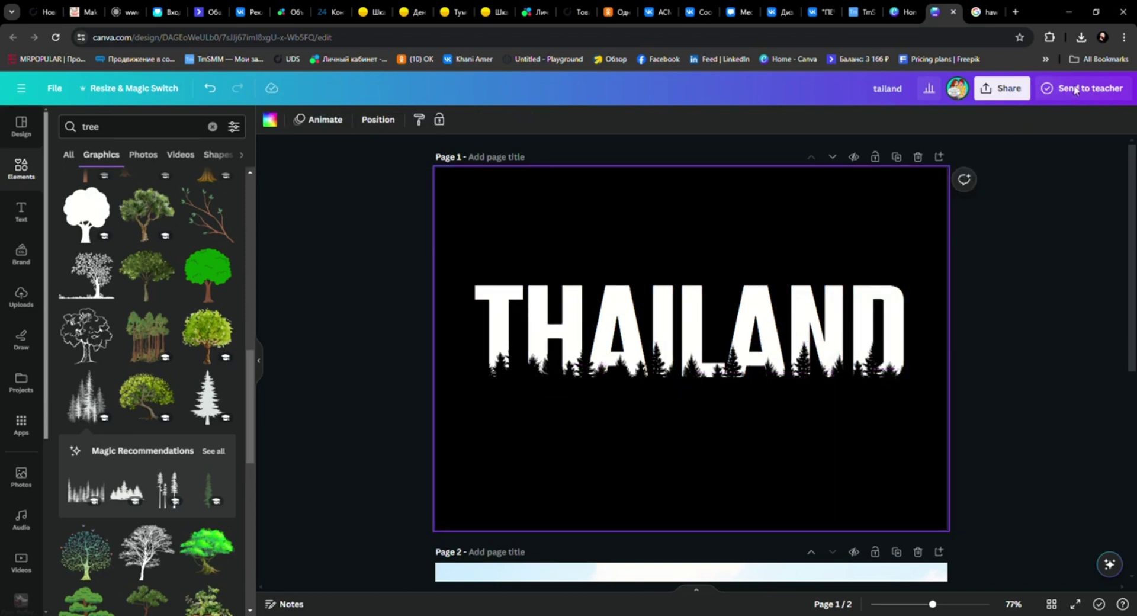
- Download only page 1, the black THAILAND page, as a PNG image at size 1
click(1006, 89)
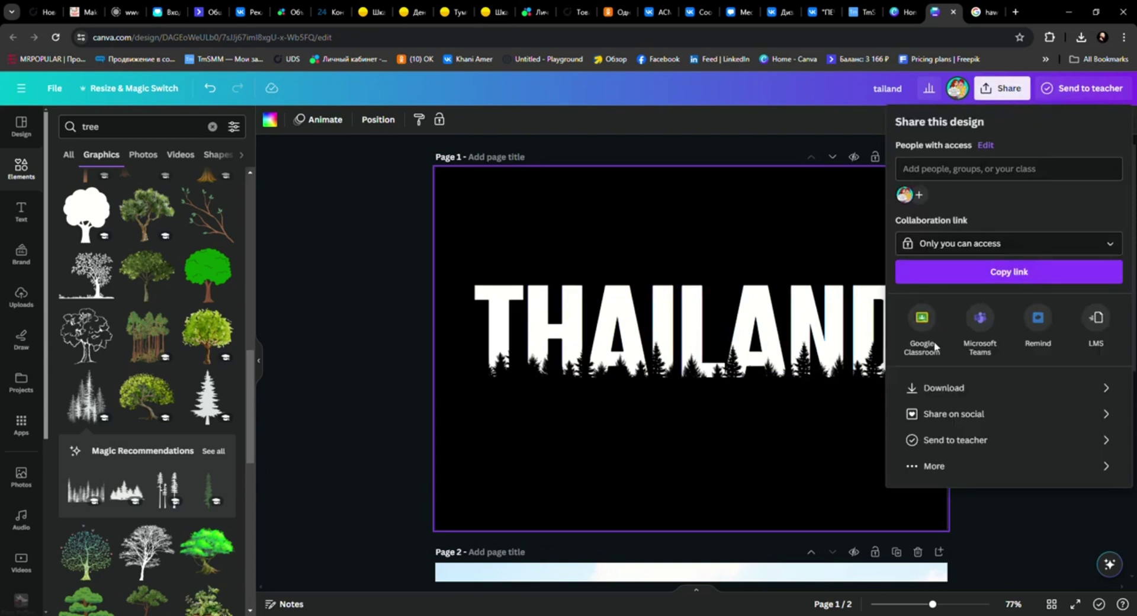
click(940, 389)
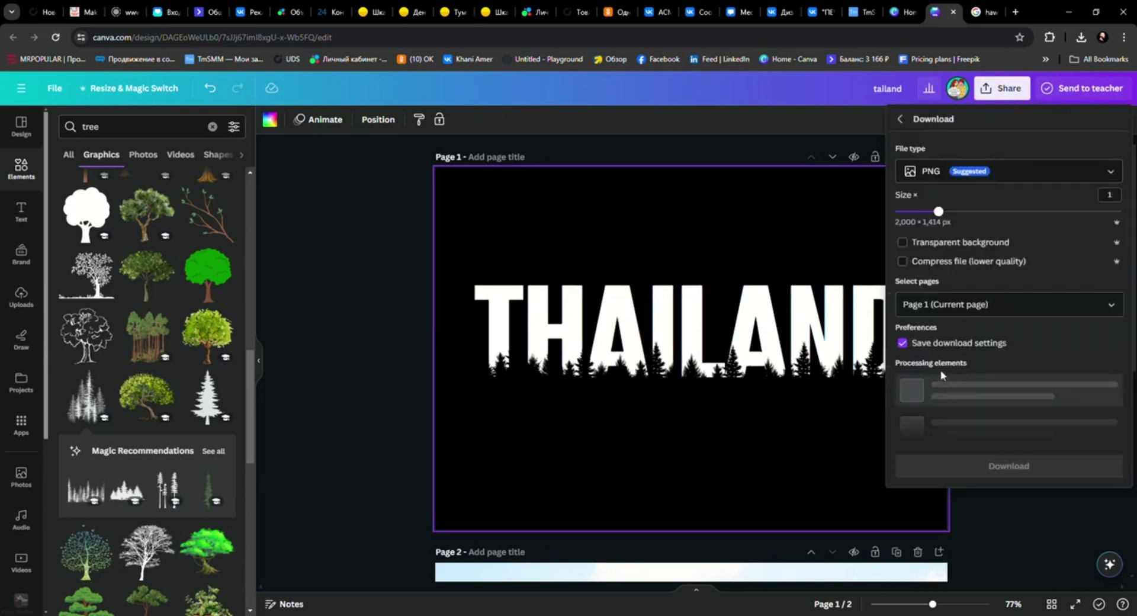
click(1111, 305)
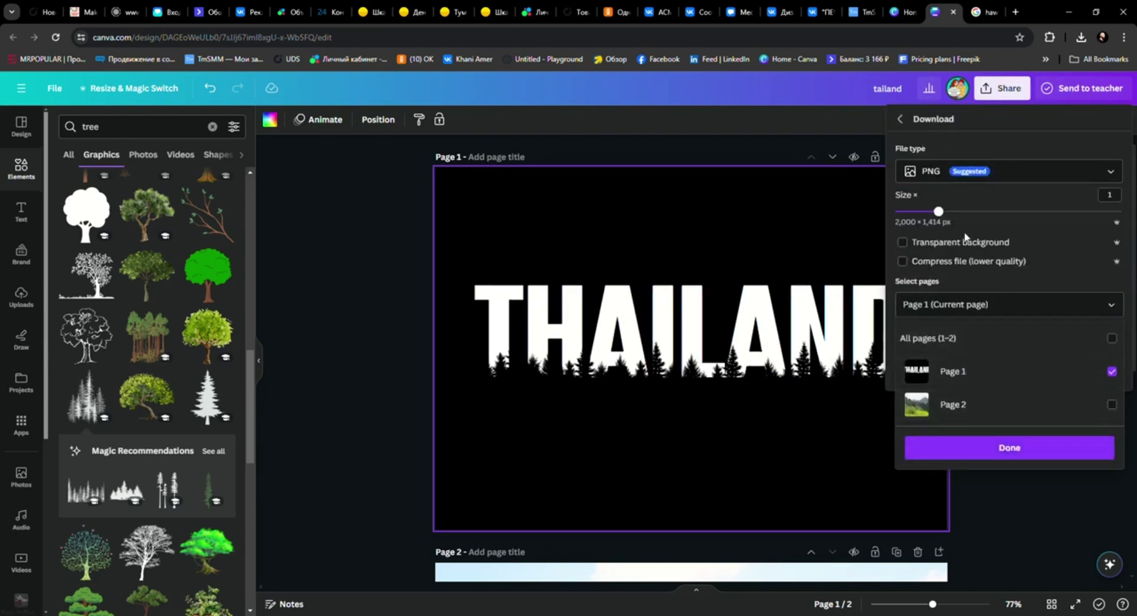
click(1013, 457)
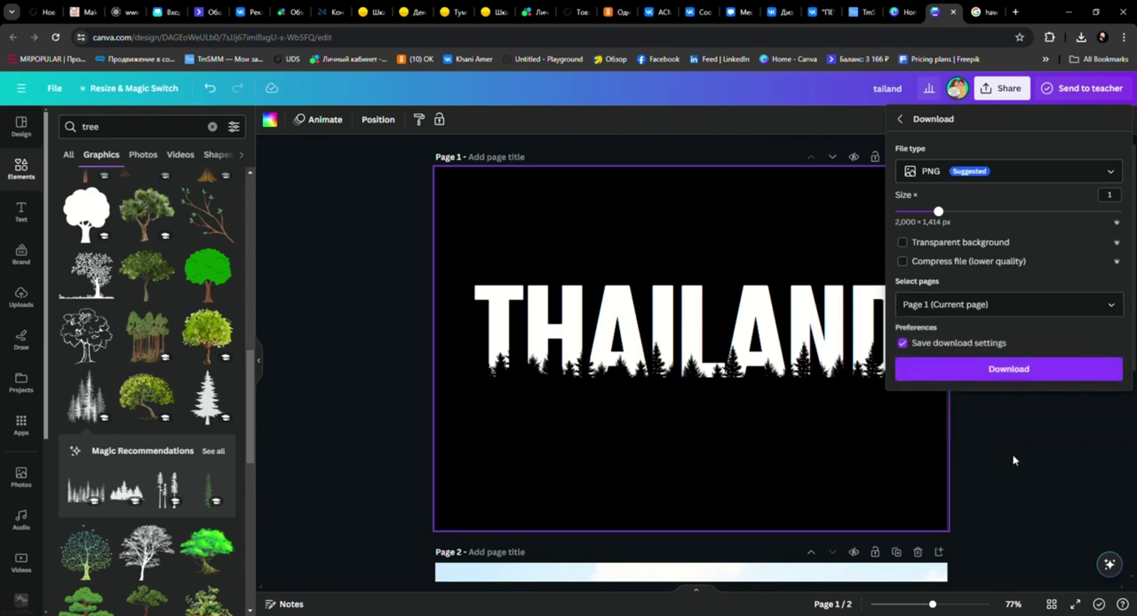
click(1006, 371)
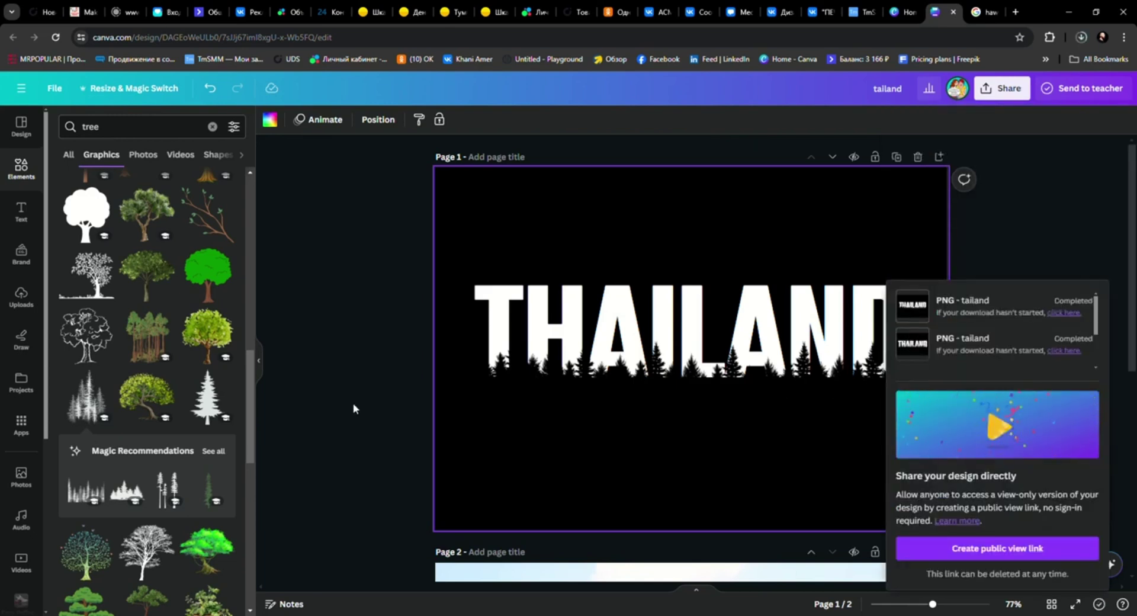
- Upload the exported THAILAND image and place it over the mountain photo on page 2
click(21, 295)
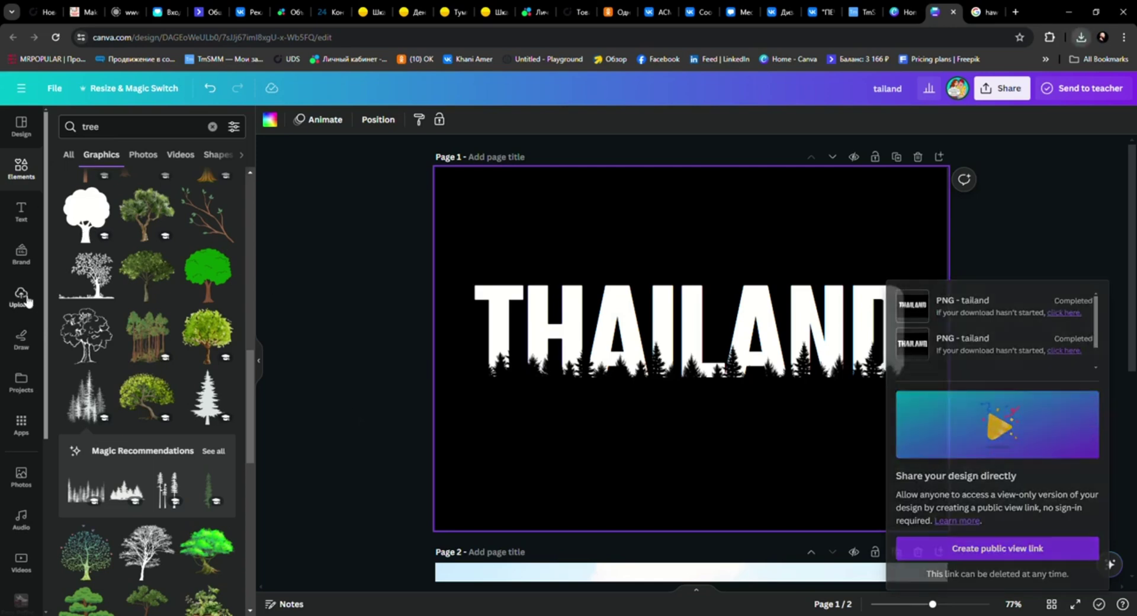
click(112, 161)
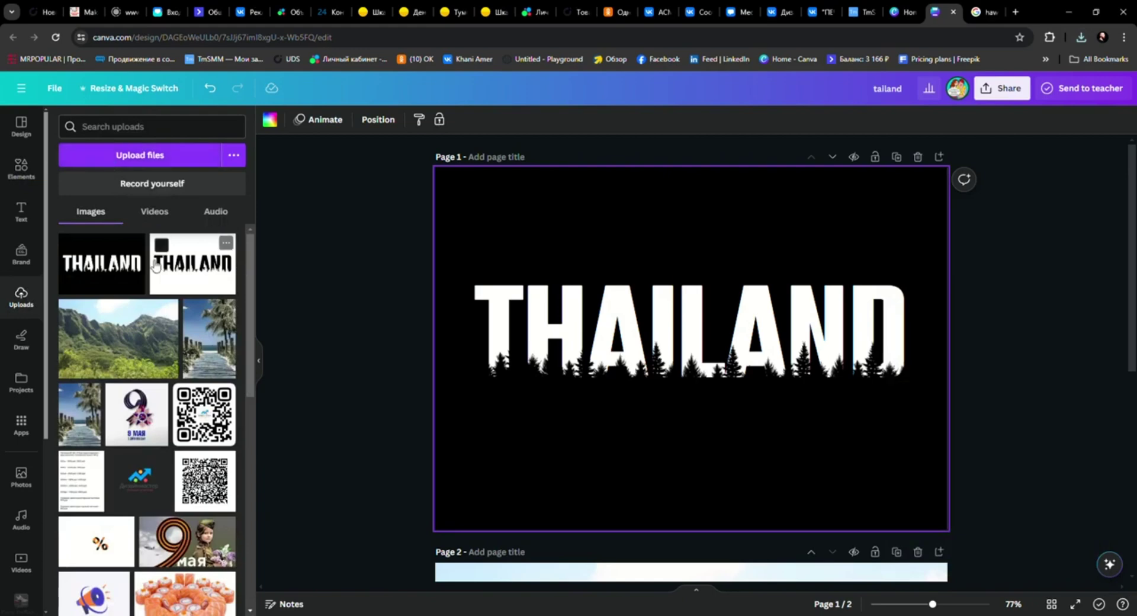
scroll(607, 318, down, 5)
scroll(607, 318, down, 2)
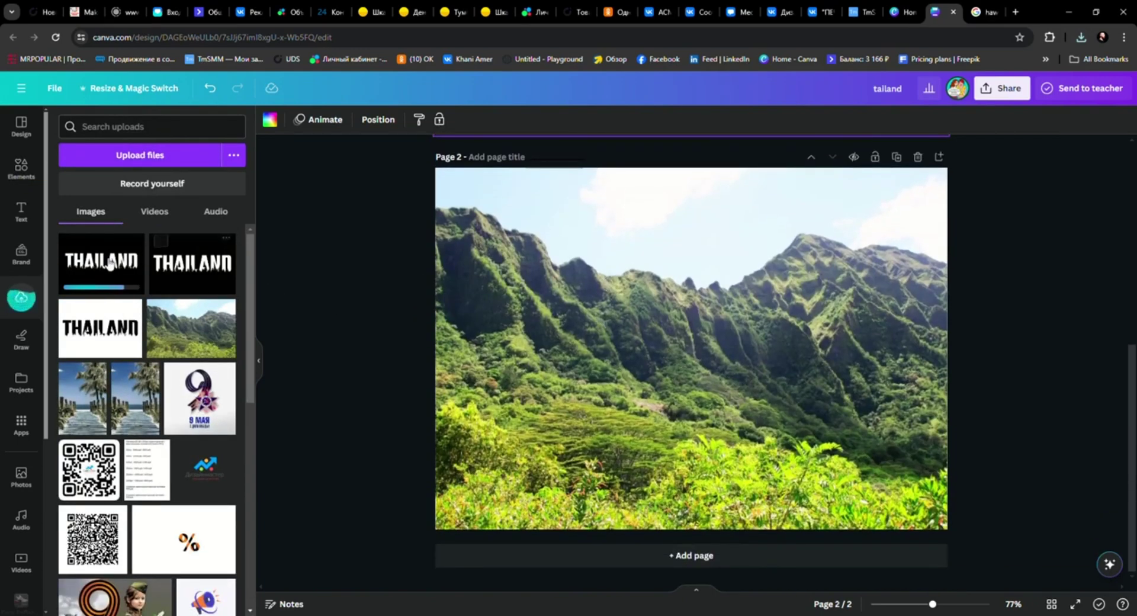
click(200, 267)
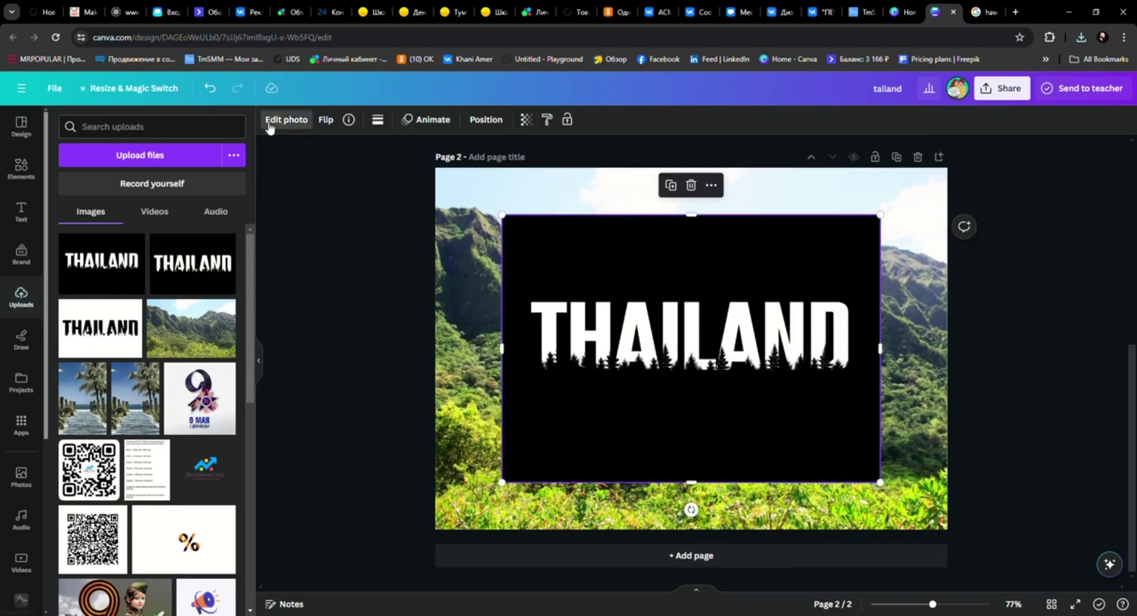
- Remove the black background of the THAILAND image and crop its empty areas above and below the word
click(287, 120)
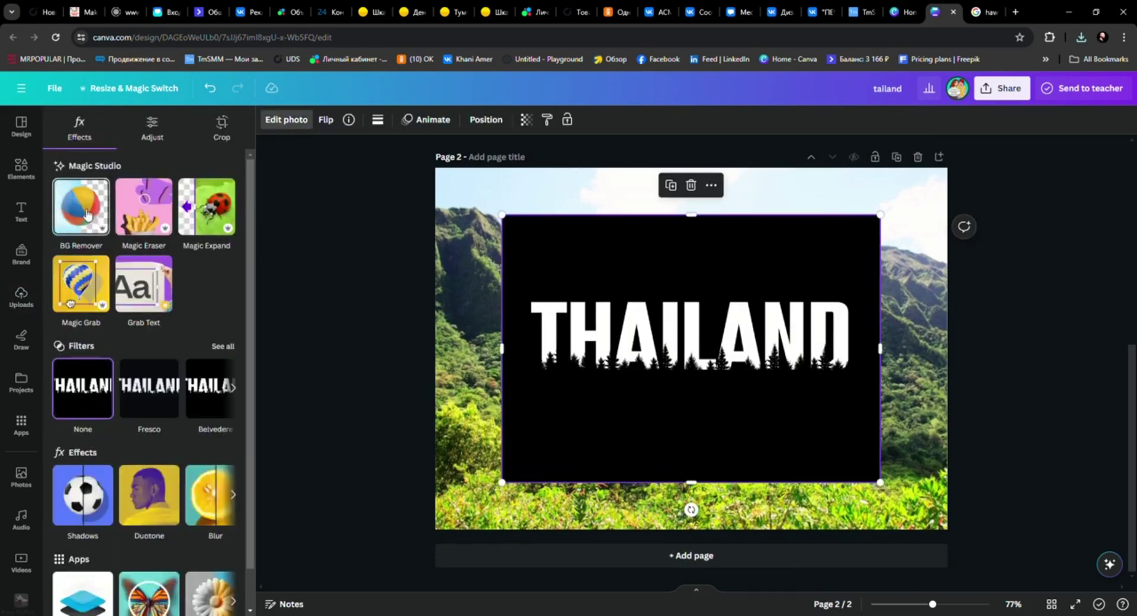
click(87, 215)
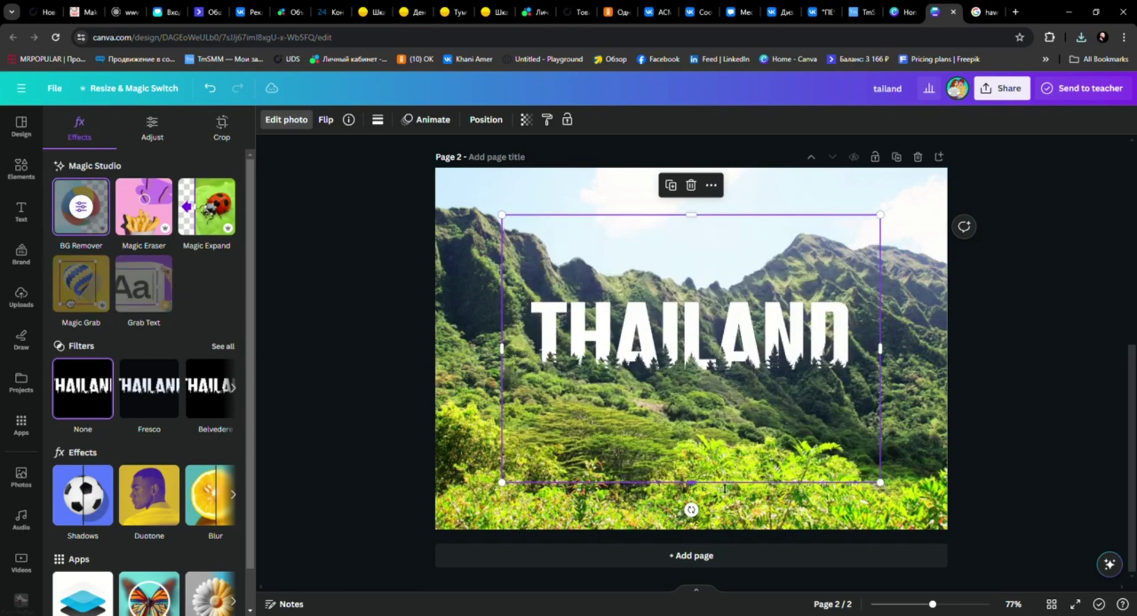
drag(690, 472, 690, 391)
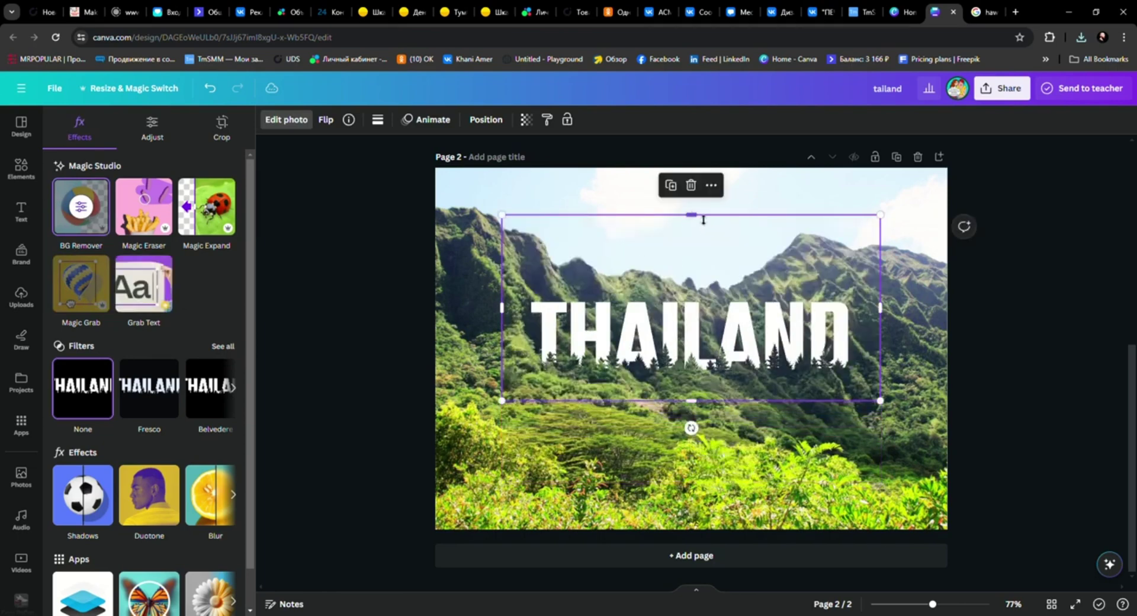
drag(701, 223, 710, 288)
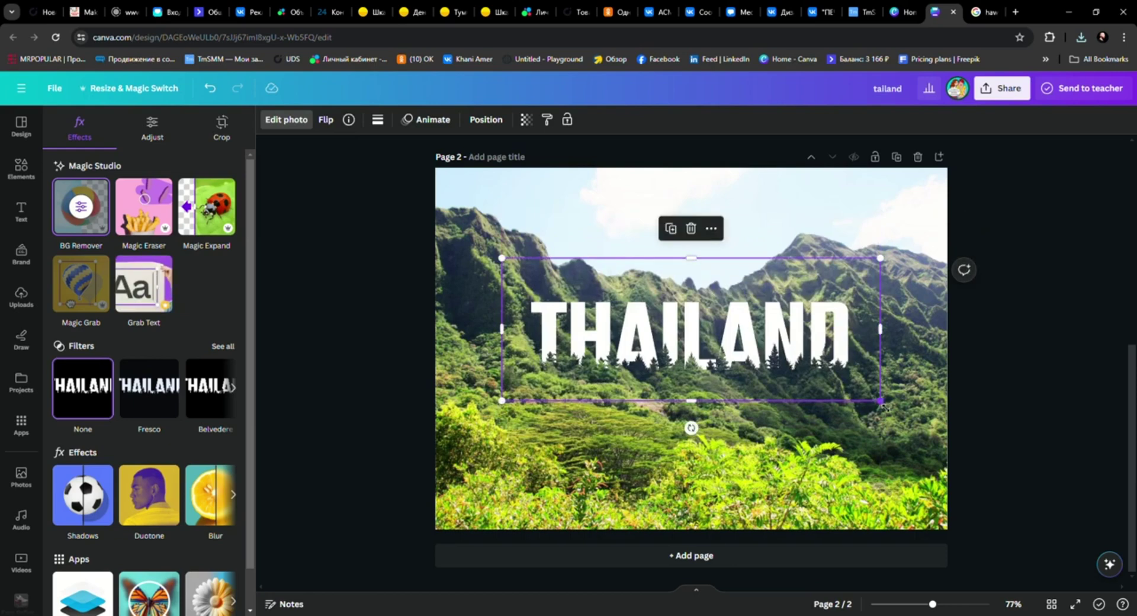
- Enlarge the THAILAND image to nearly the photo's width and position it along the foot of the green mountains
drag(883, 404, 942, 421)
drag(826, 361, 816, 372)
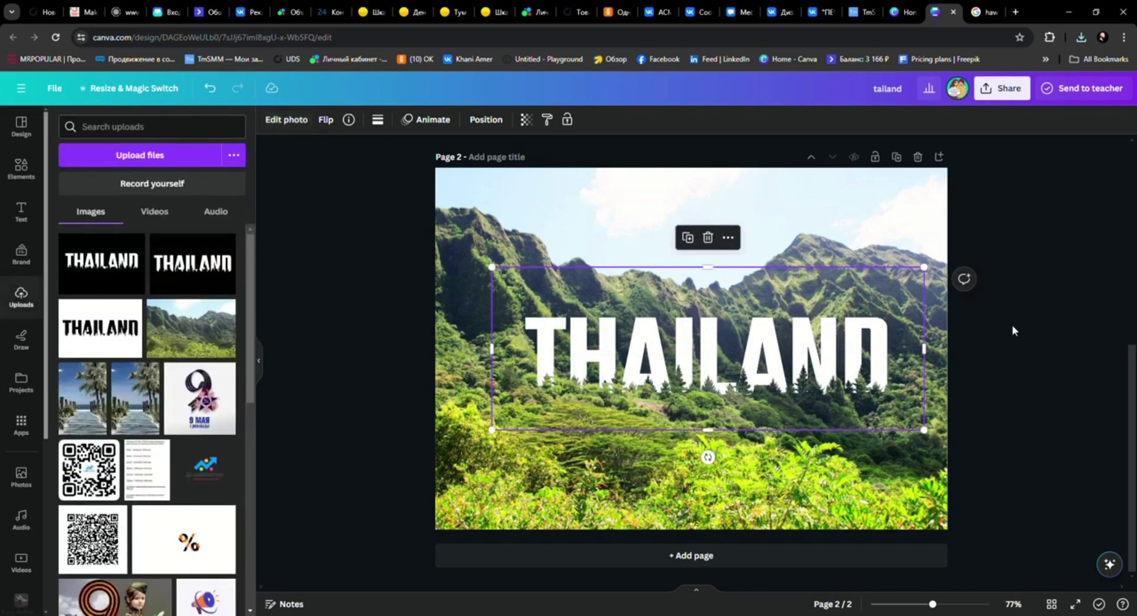
drag(765, 351, 751, 354)
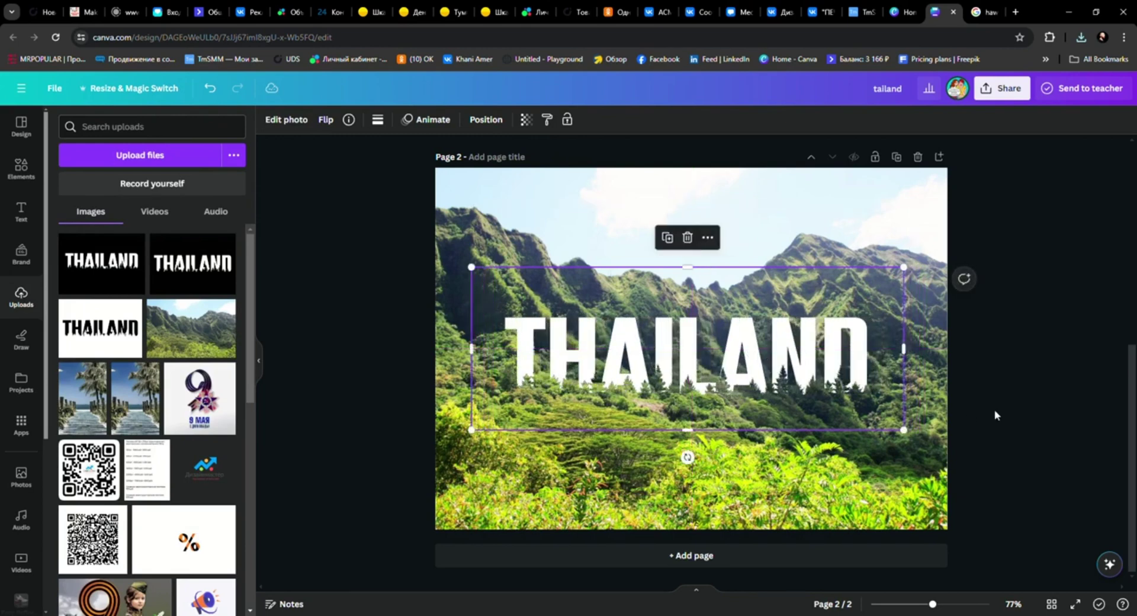
drag(912, 437, 945, 449)
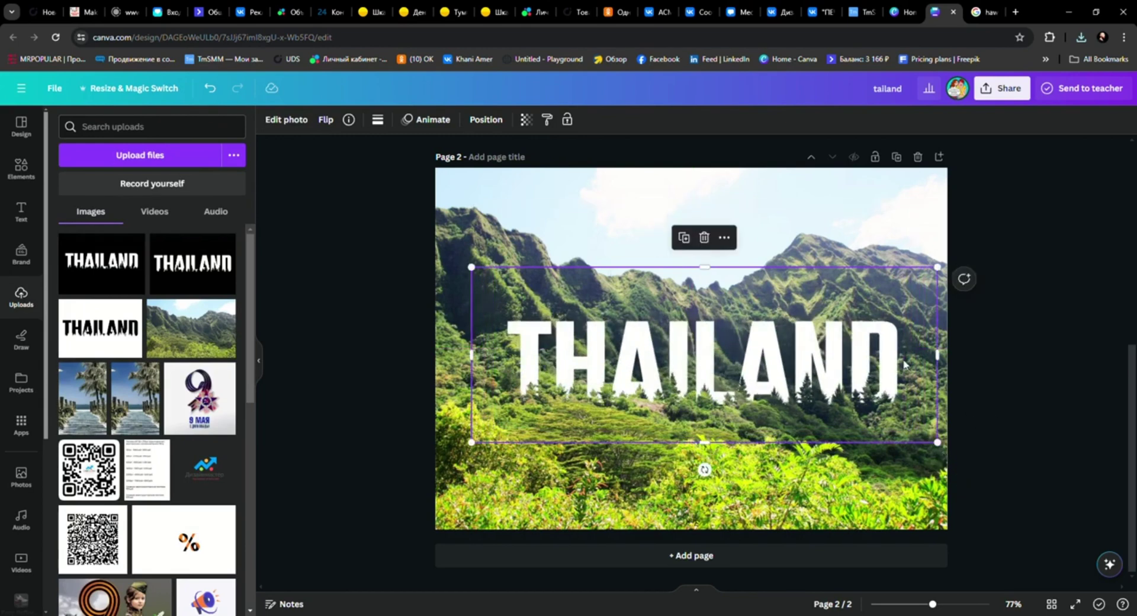
click(1059, 356)
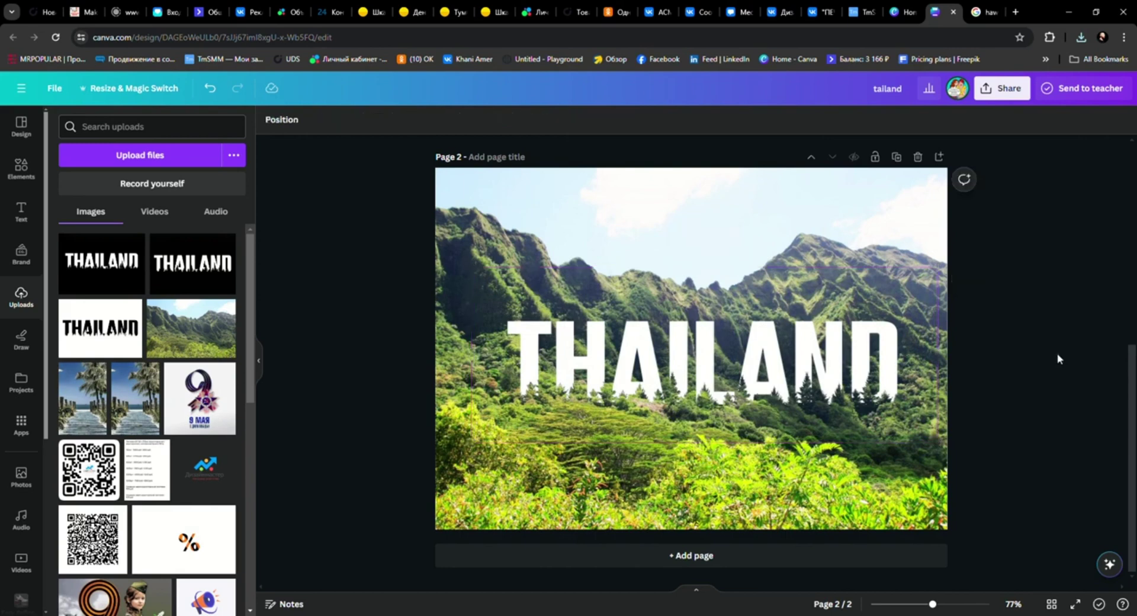
- Download only page 2, the mountain photo with the THAILAND lettering, as a PNG image
click(1005, 96)
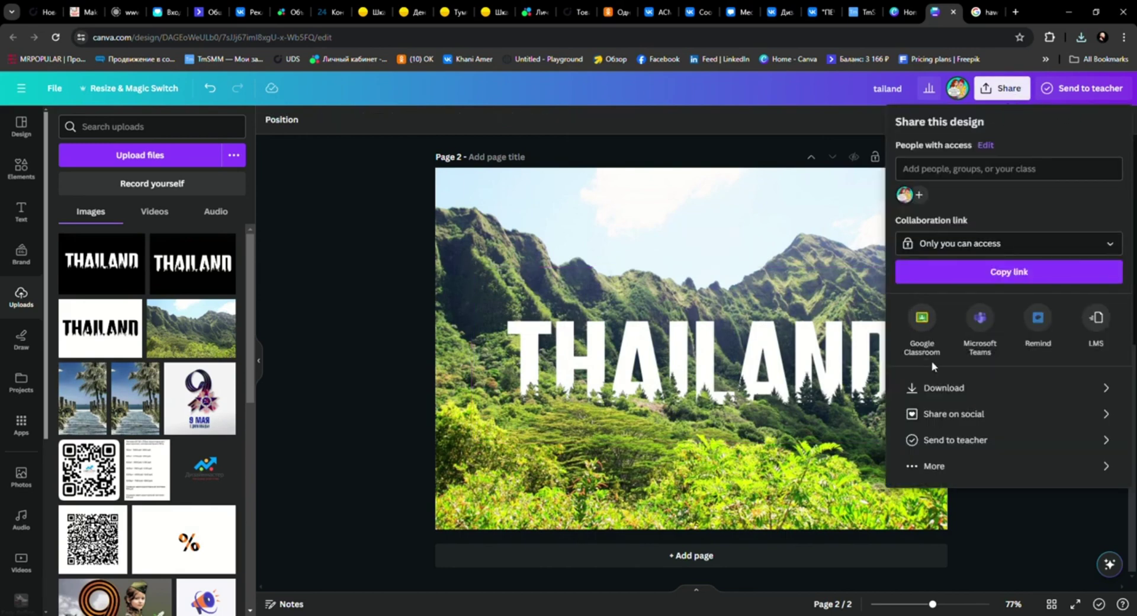
click(936, 388)
click(1108, 304)
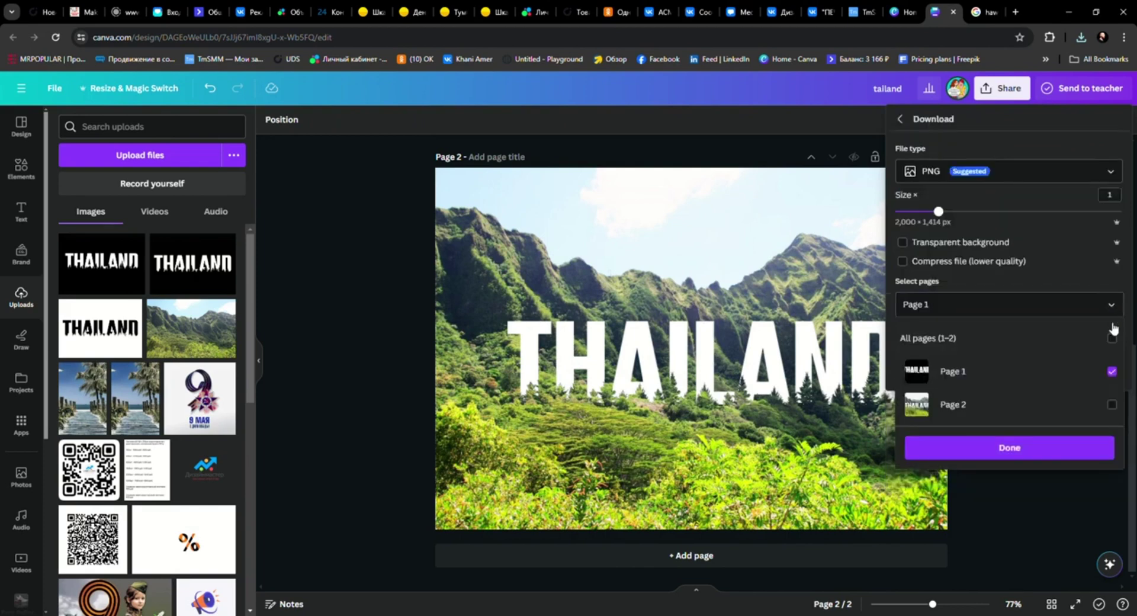
click(1112, 405)
click(1113, 372)
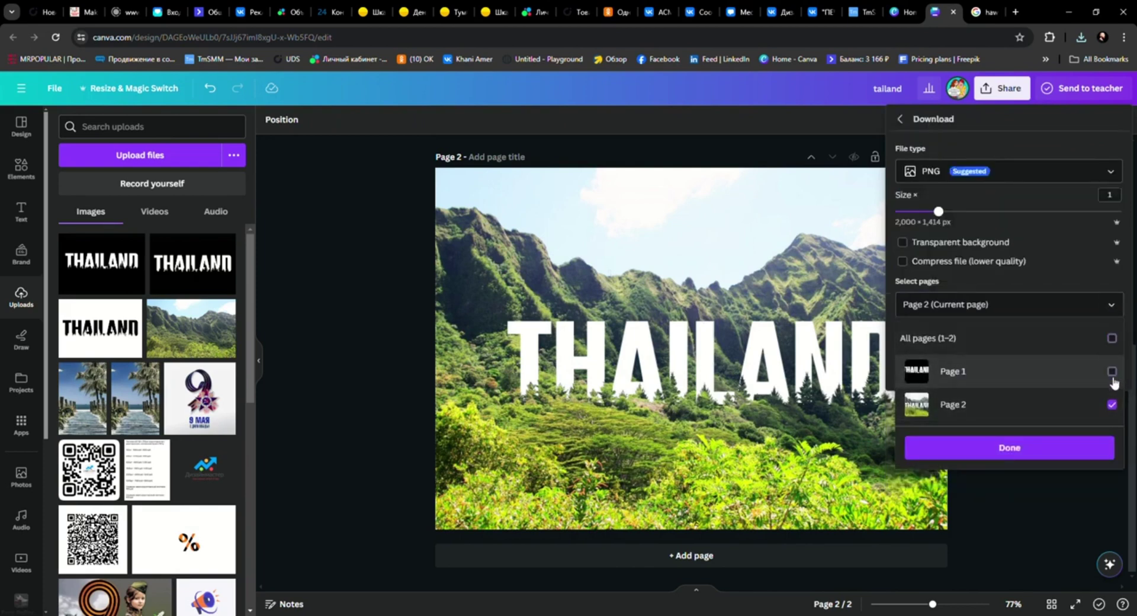
click(1087, 448)
click(1031, 369)
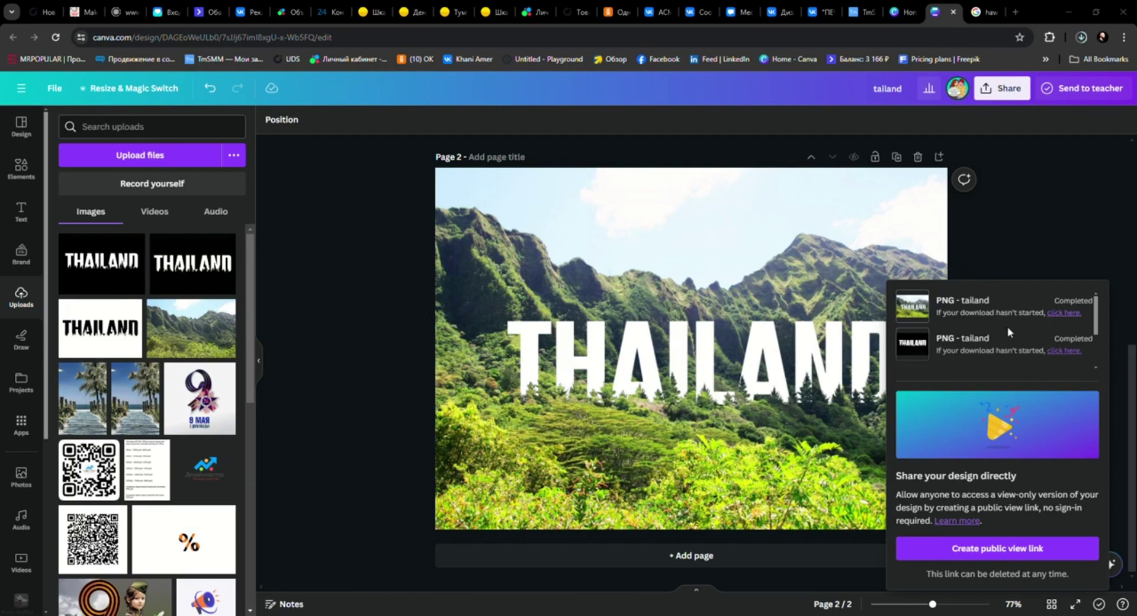
click(1072, 314)
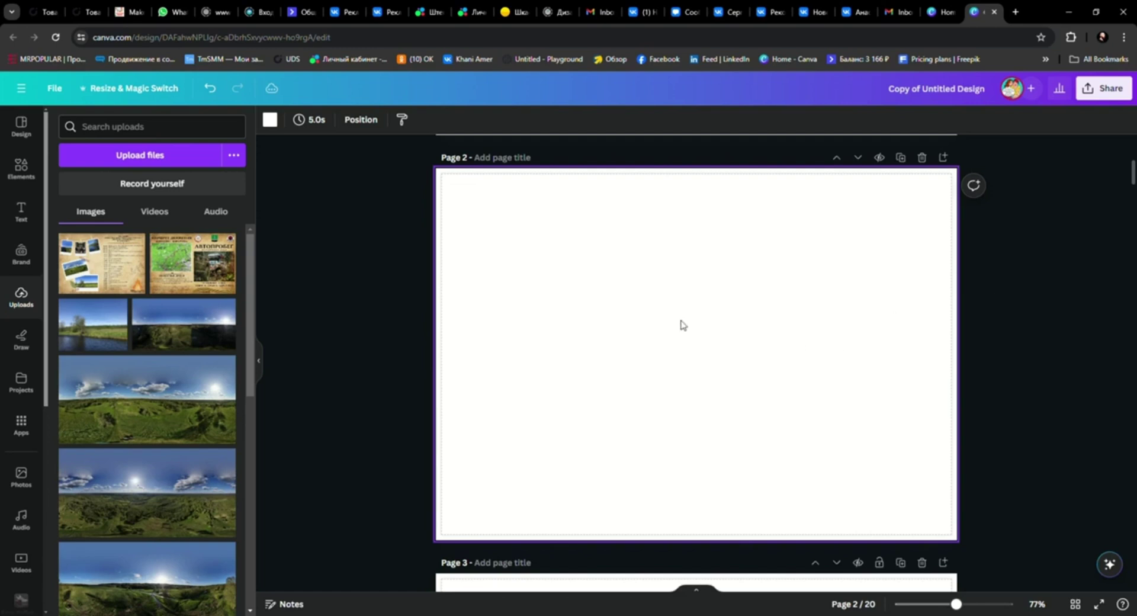
- In the Copy of Untitled Design, make the blank page 2's background black and add a heading reading FOLD
click(270, 120)
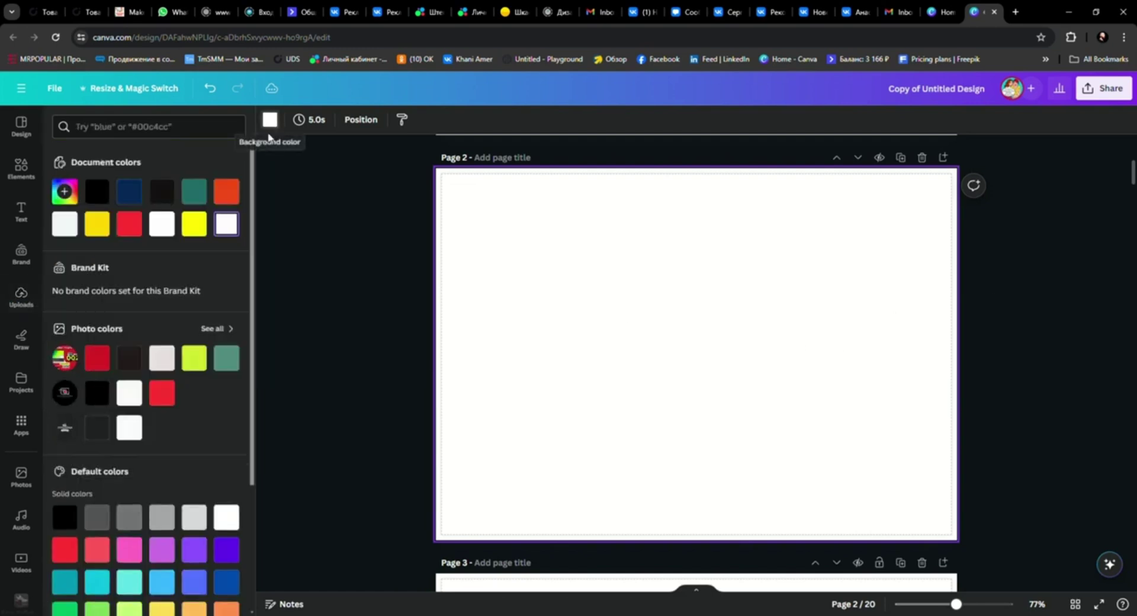
click(97, 191)
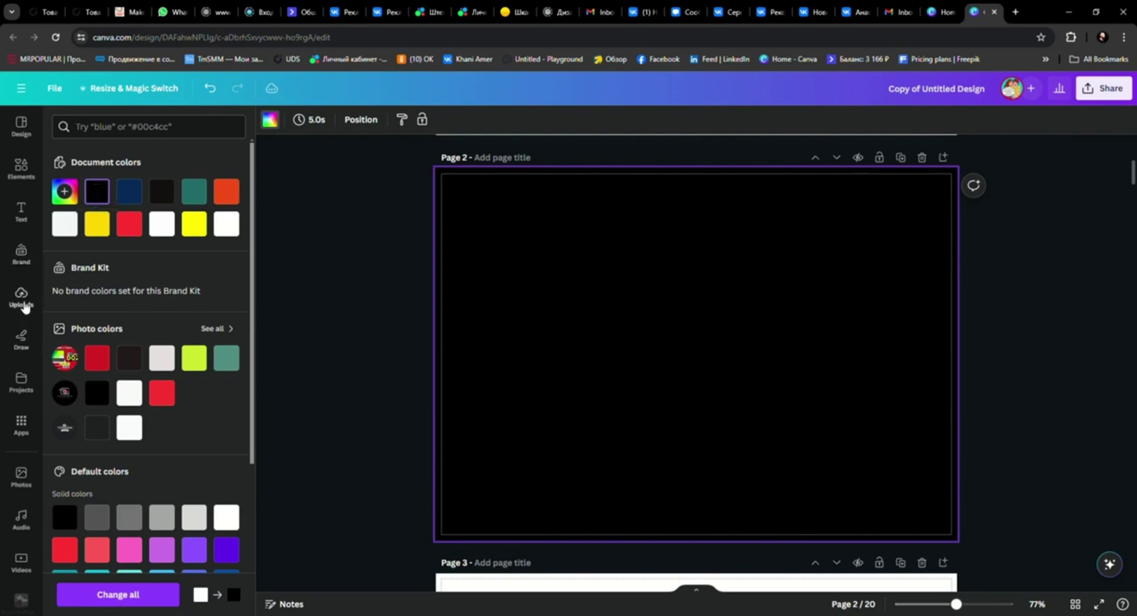
click(21, 213)
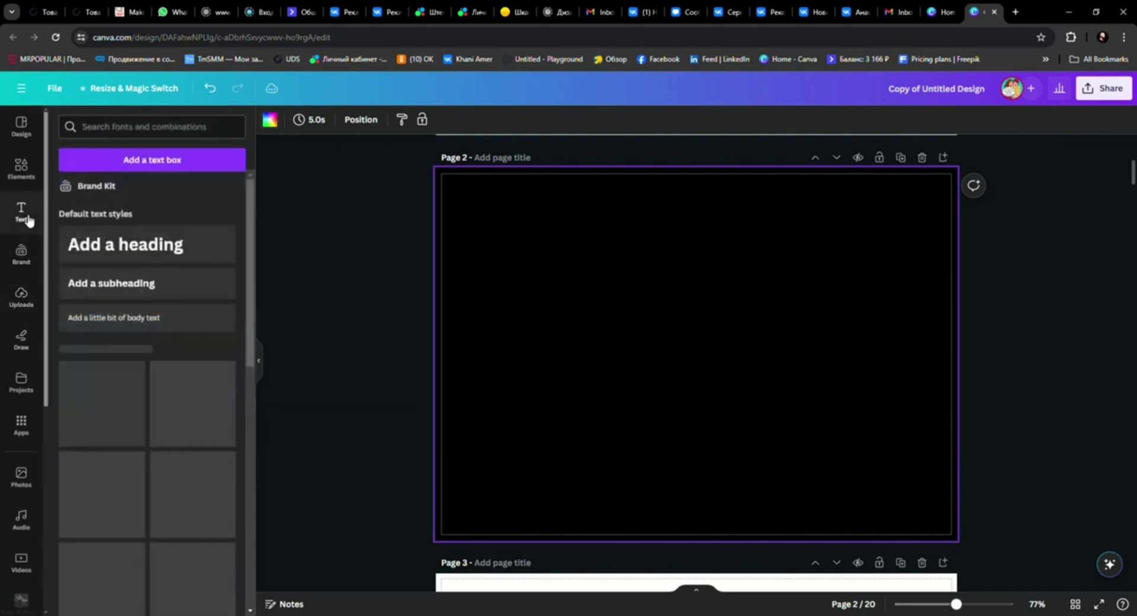
click(143, 256)
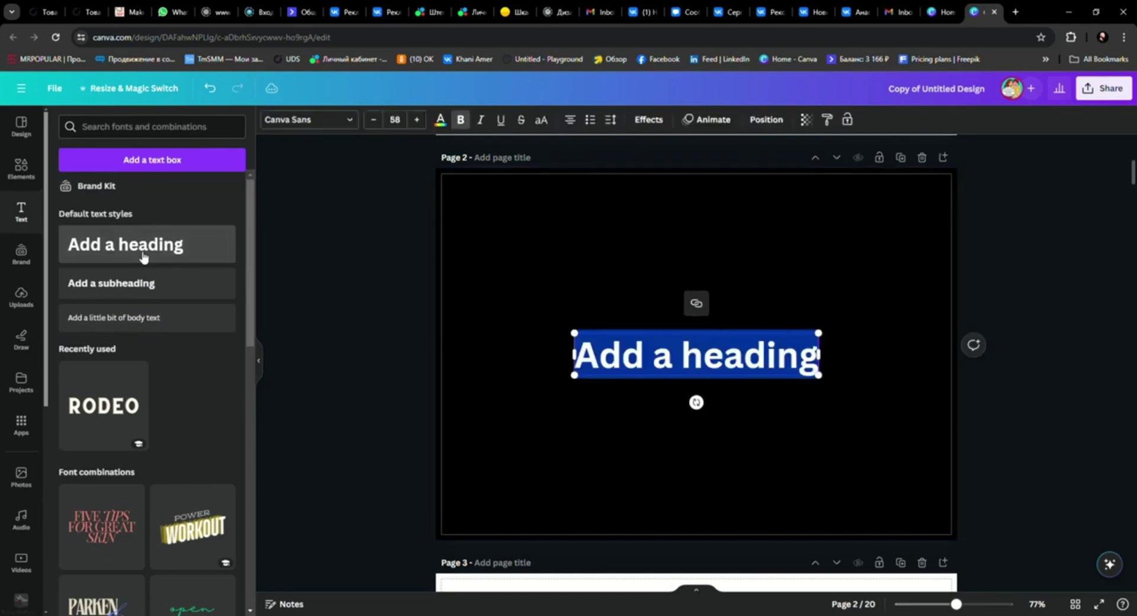
text(FOLD)
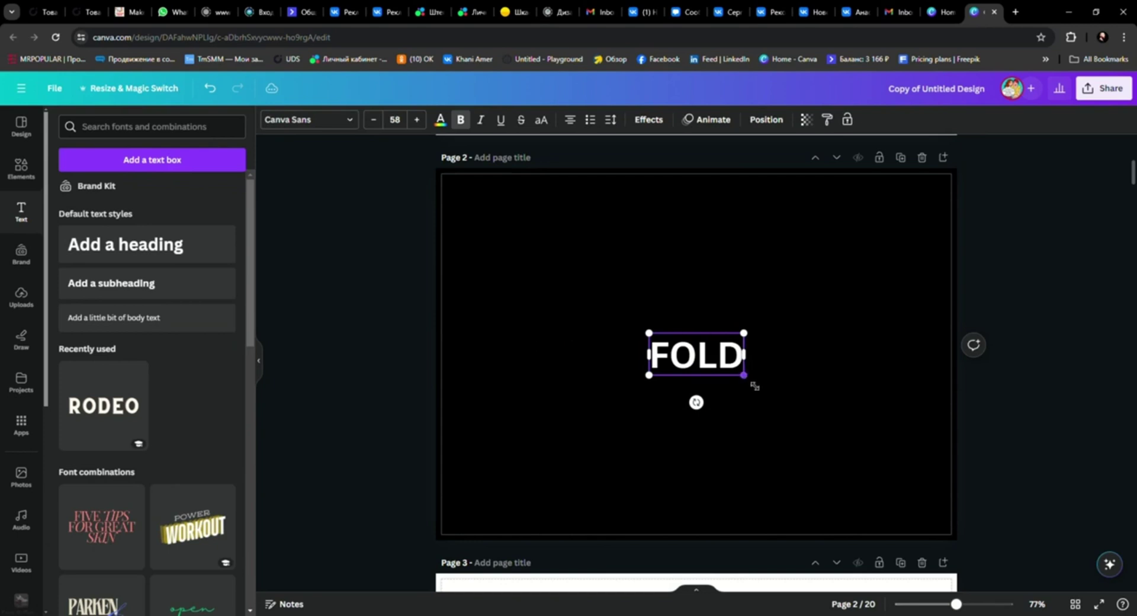
- Enlarge the FOLD heading to font size 279 and position it across the middle of the black page
drag(745, 375, 1048, 511)
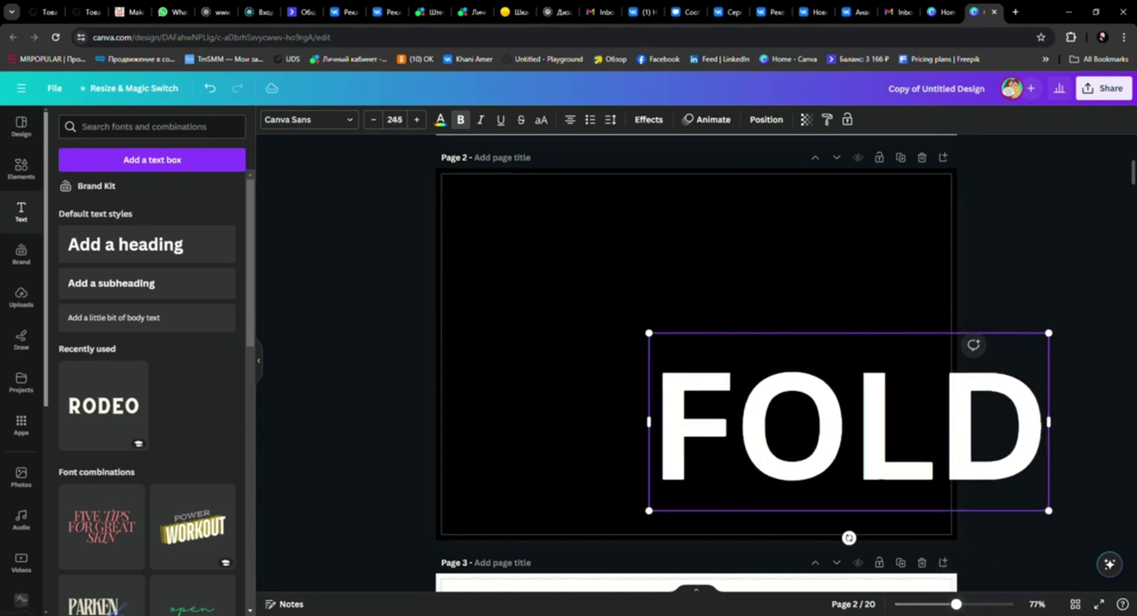
drag(852, 421, 683, 320)
drag(885, 416, 938, 435)
drag(856, 373, 846, 388)
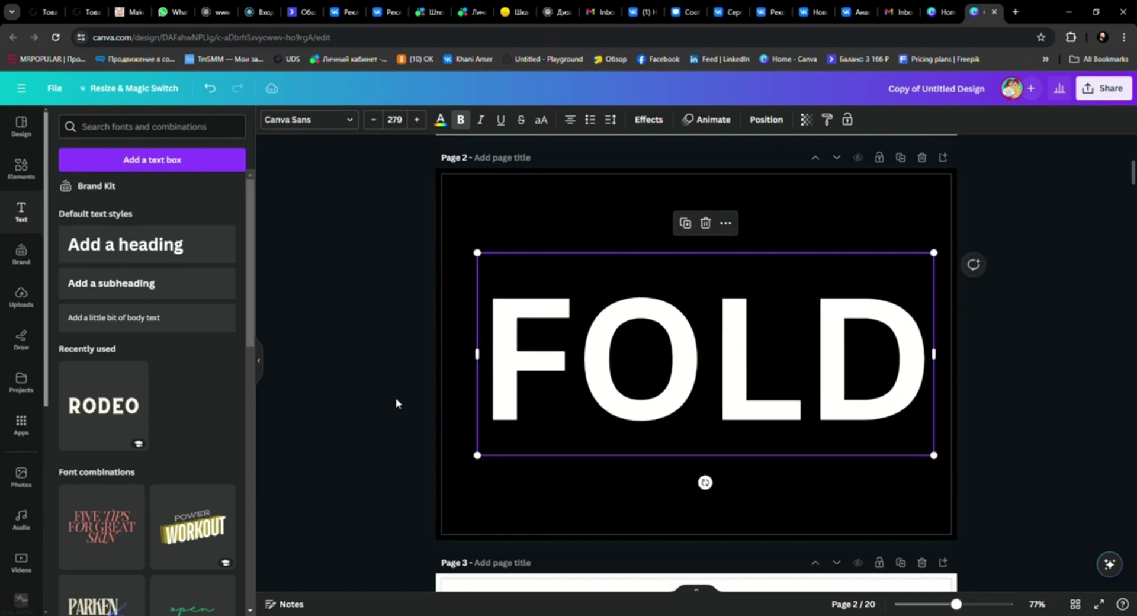
click(361, 397)
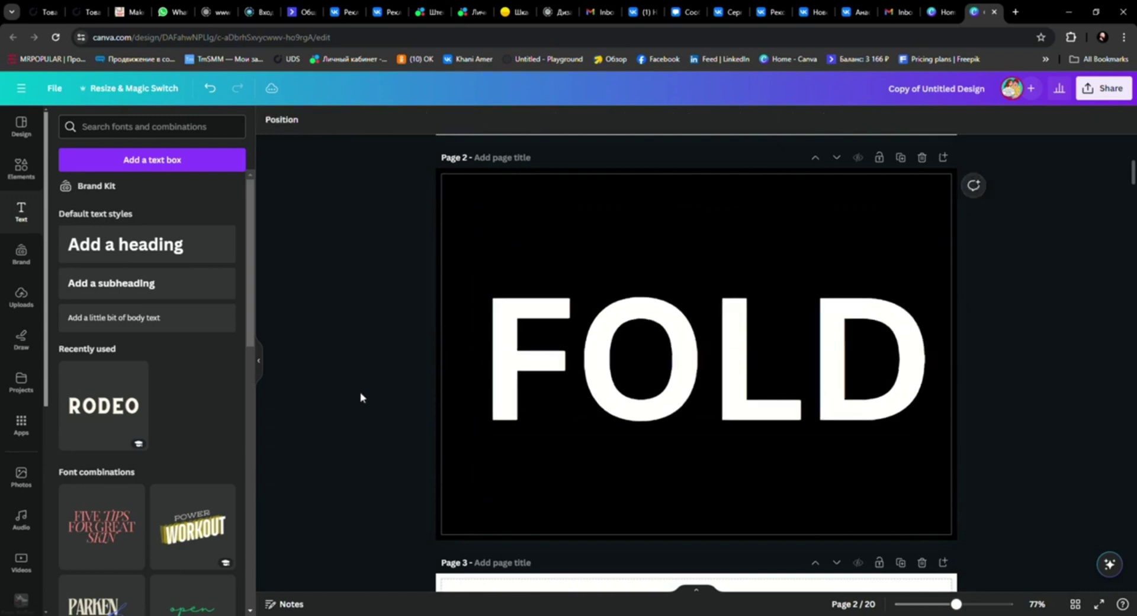
- Search the elements for "shadow", add the thin shadow graphic and rotate it to vertical beside the letter O
click(22, 168)
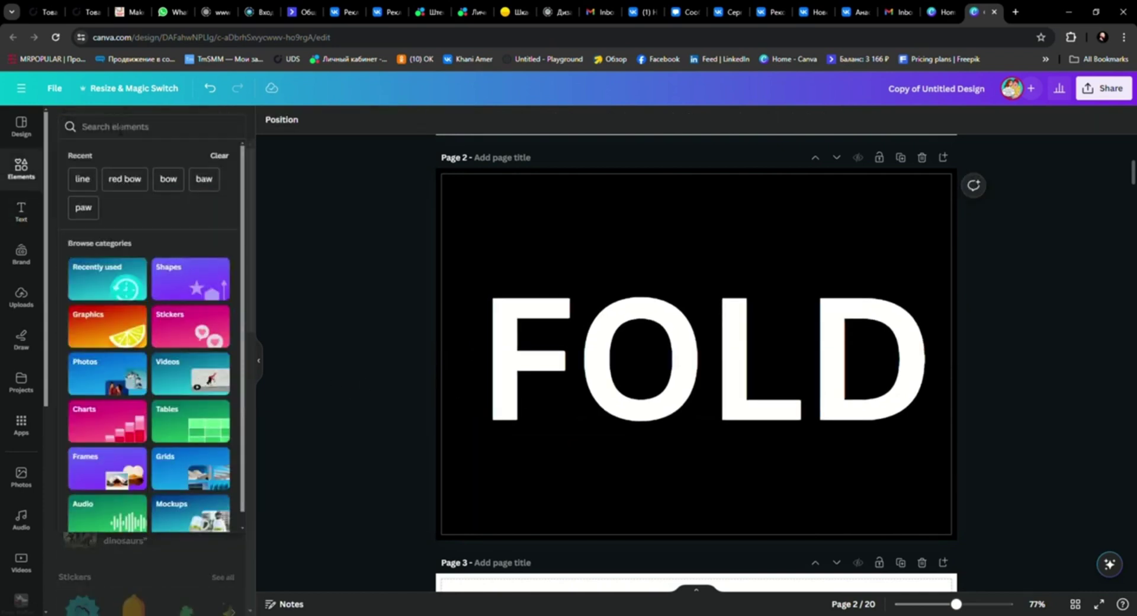
text(shadow)
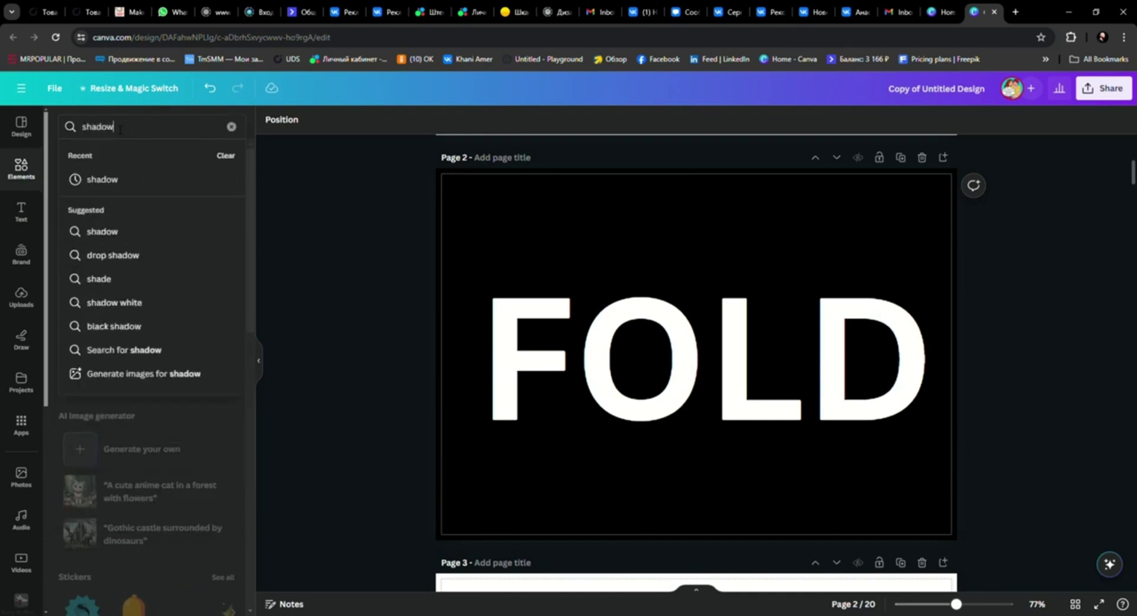
key(Return)
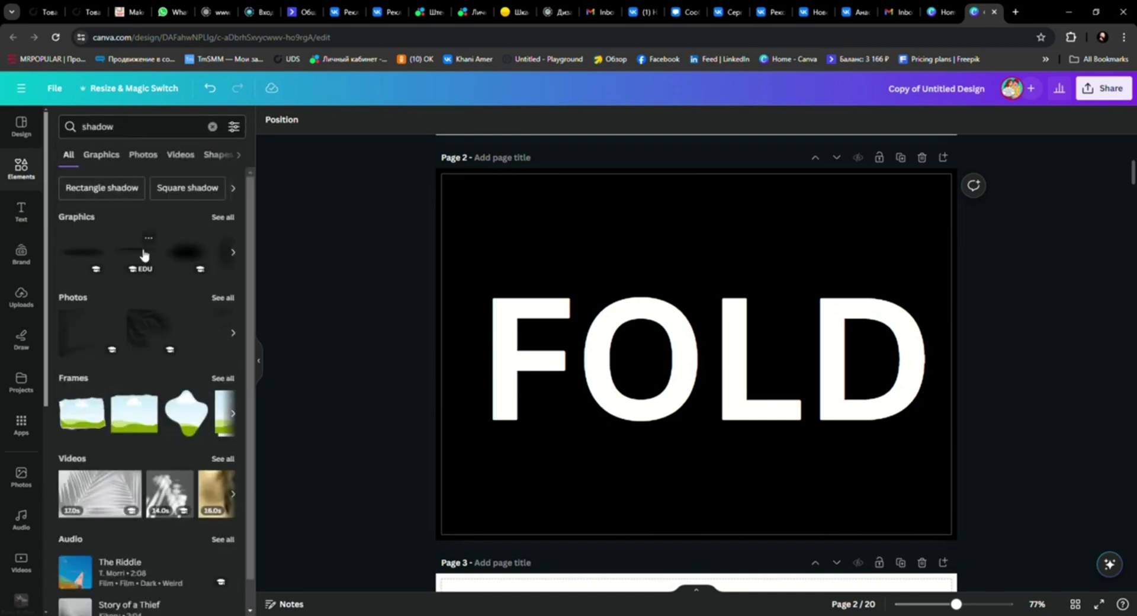
click(144, 254)
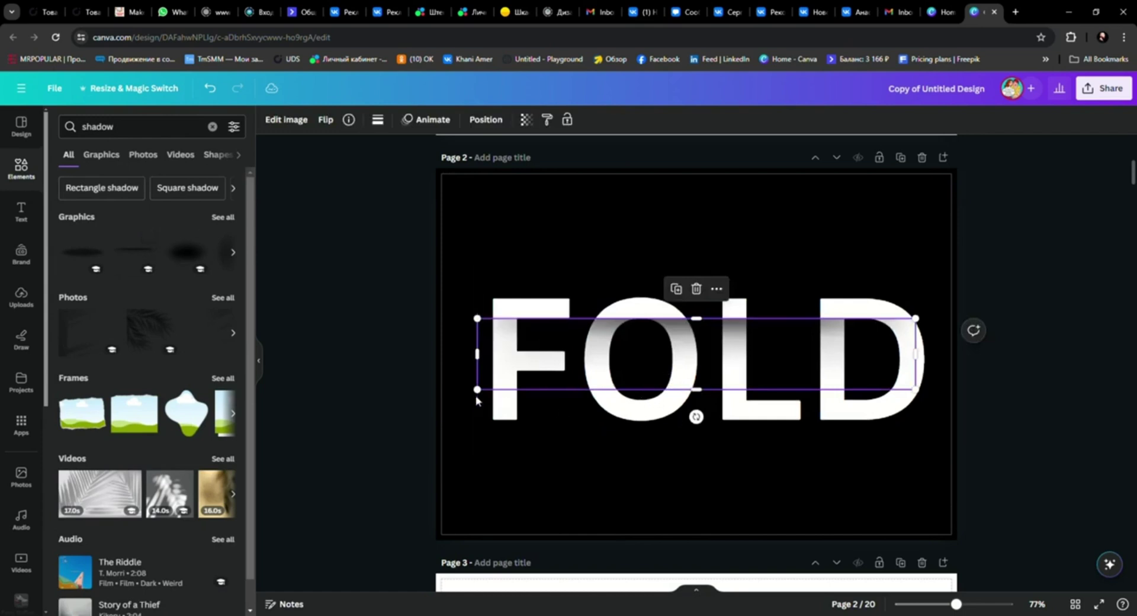
drag(697, 417, 716, 360)
scroll(715, 360, down, 2)
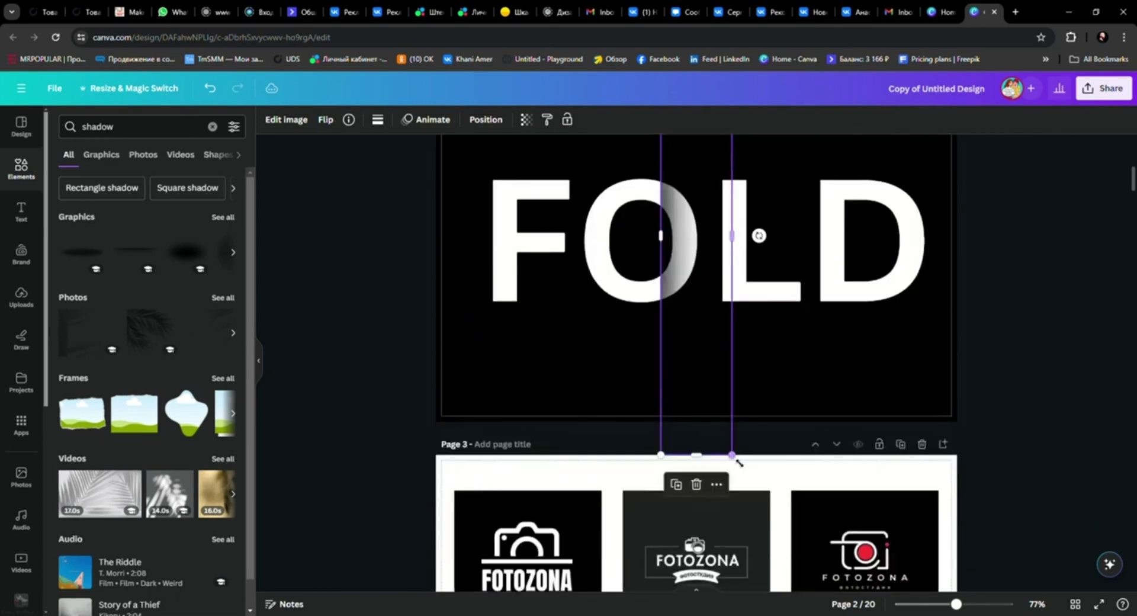
- Shrink the shadow graphic to slightly taller than the lettering and align its dark edge with the right side of the F's stem
drag(732, 455, 681, 221)
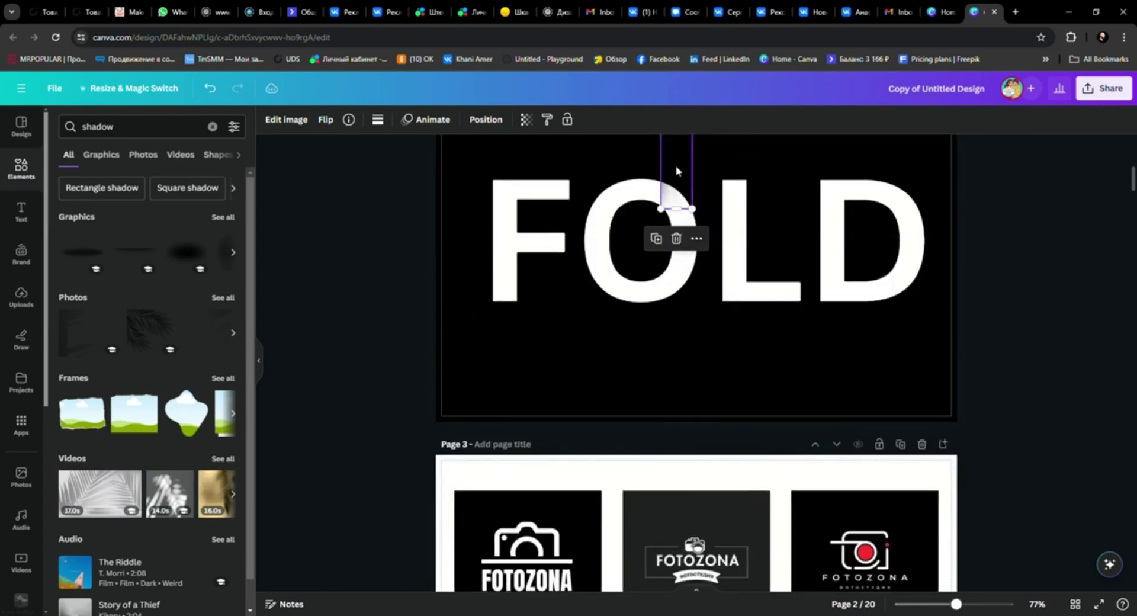
drag(675, 172, 537, 288)
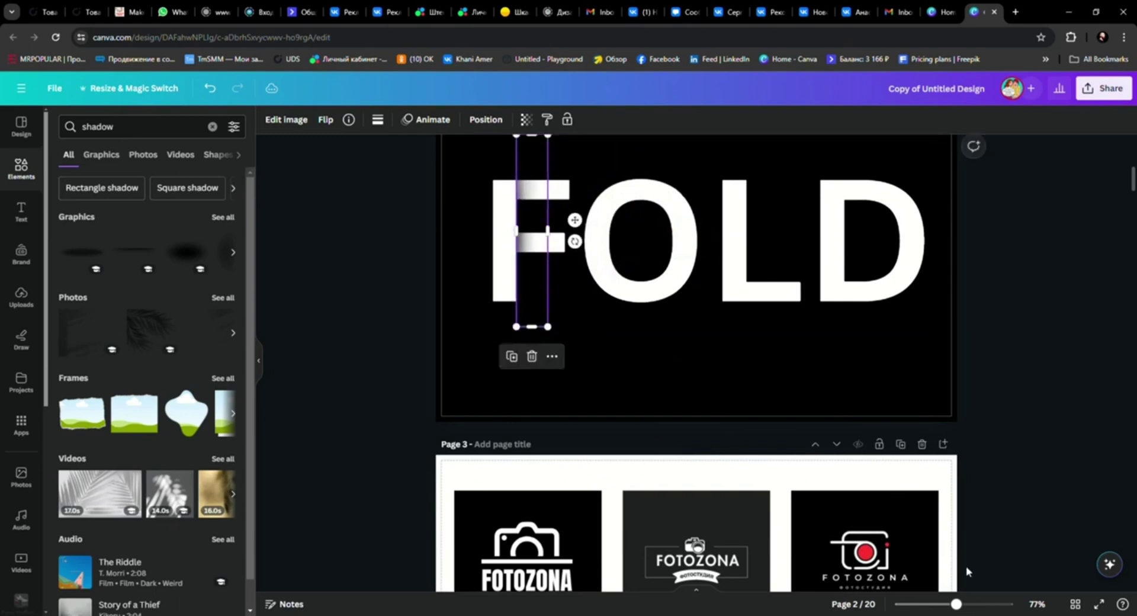
drag(958, 604, 980, 604)
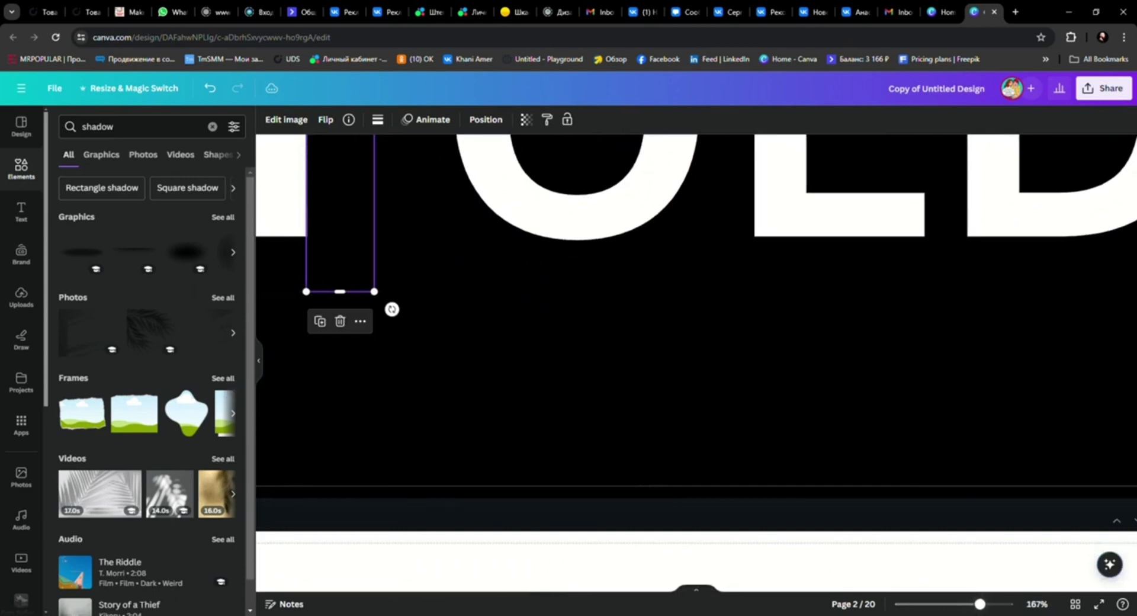
click(580, 431)
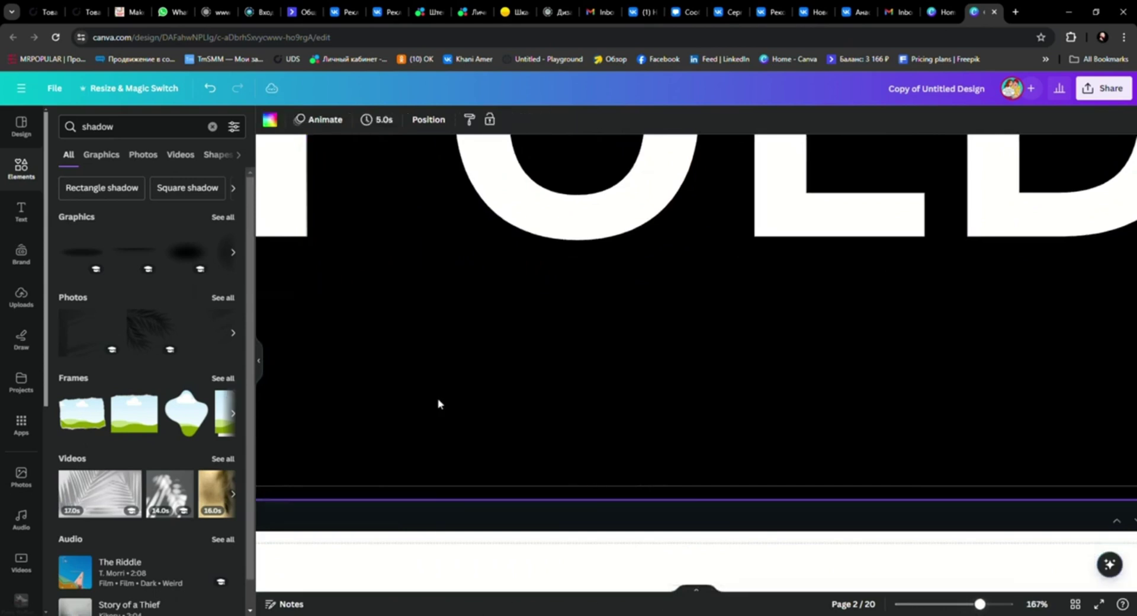
scroll(438, 404, up, 3)
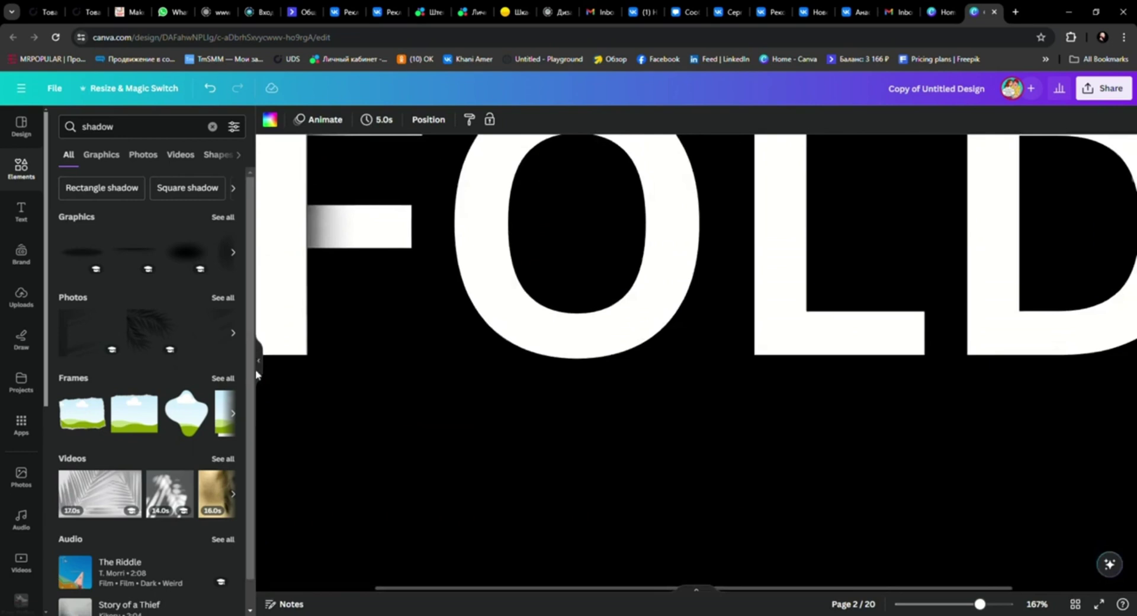
click(257, 361)
drag(421, 588, 289, 589)
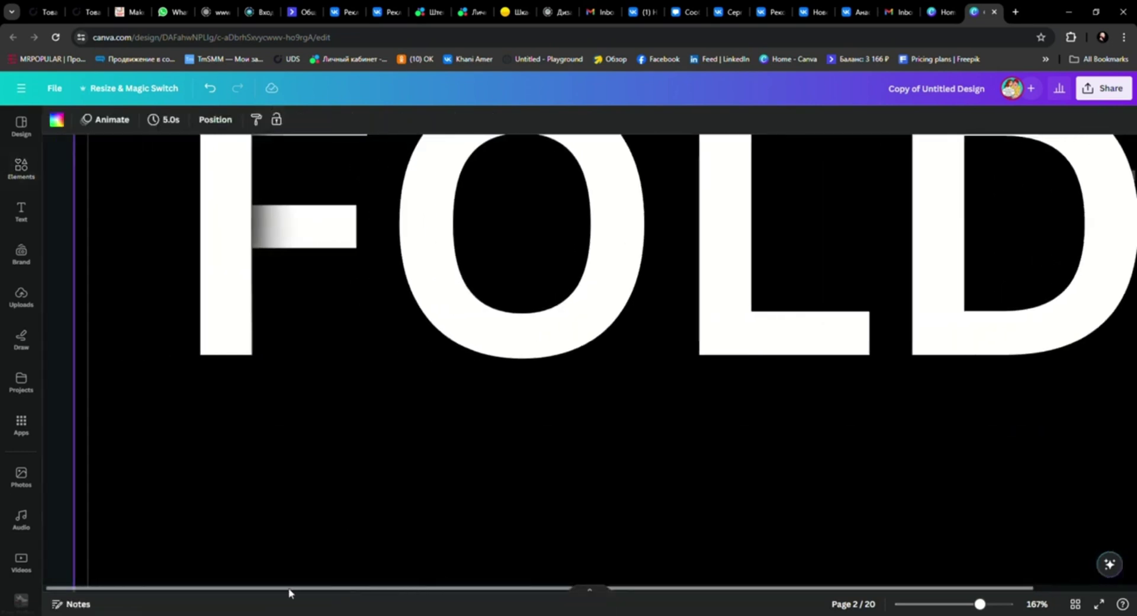
scroll(317, 414, down, 1)
scroll(317, 413, up, 5)
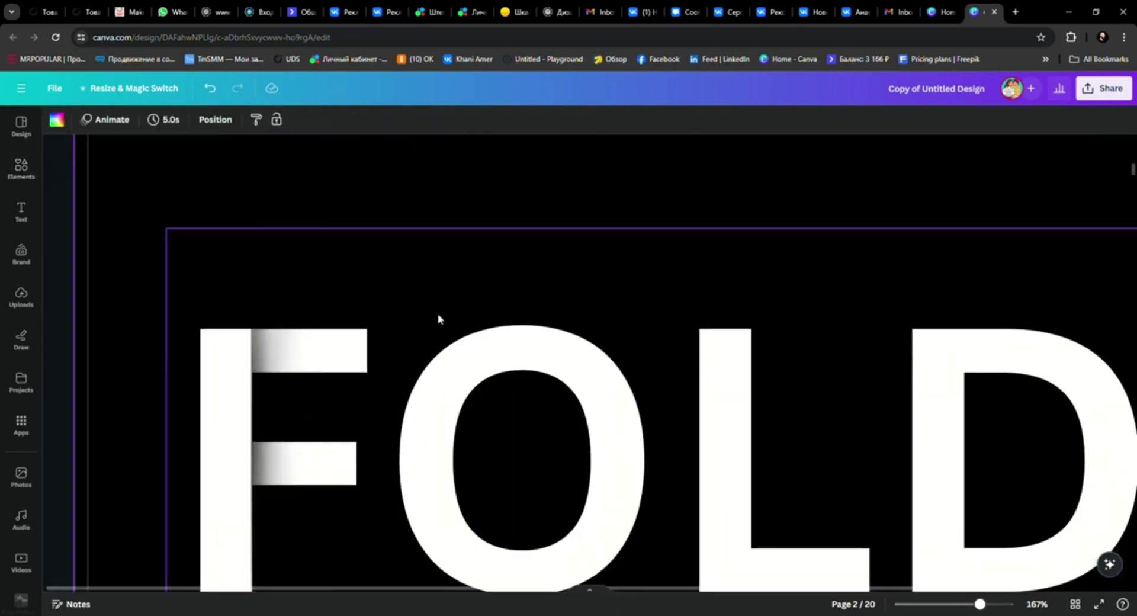
click(276, 392)
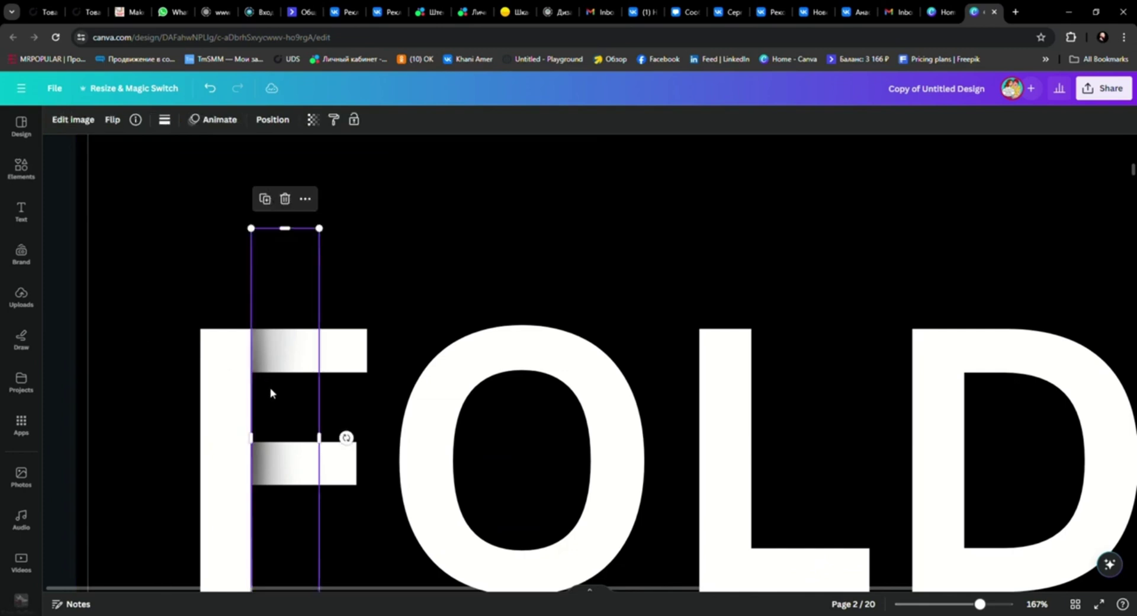
drag(282, 396, 278, 395)
click(90, 334)
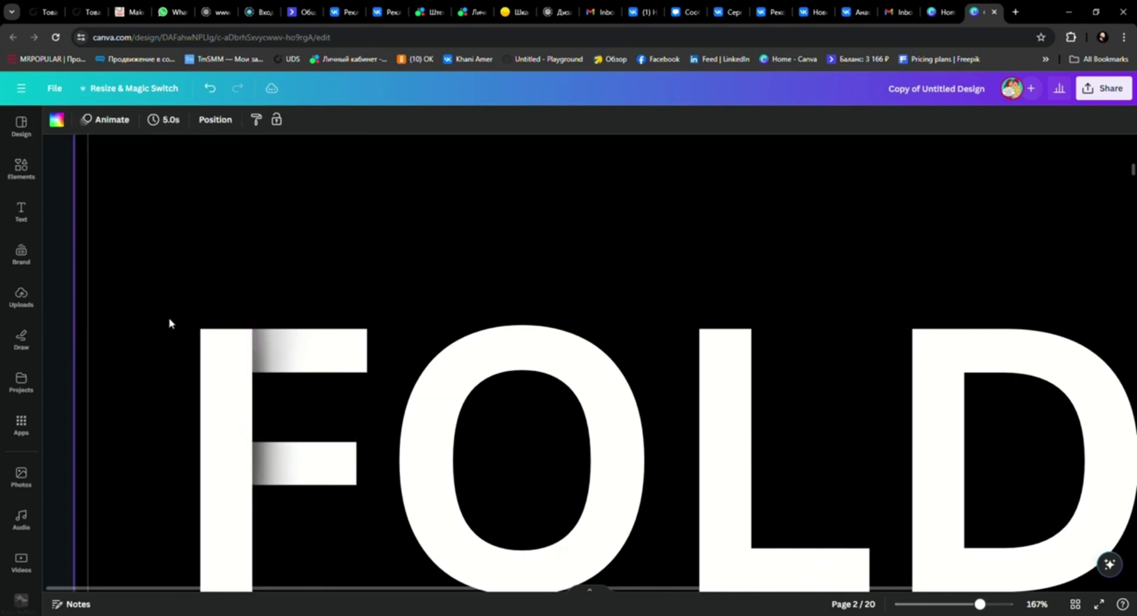
- Duplicate the F's shadow and place the copy over the foot of the L, with its dark edge against the stem
scroll(170, 324, down, 4)
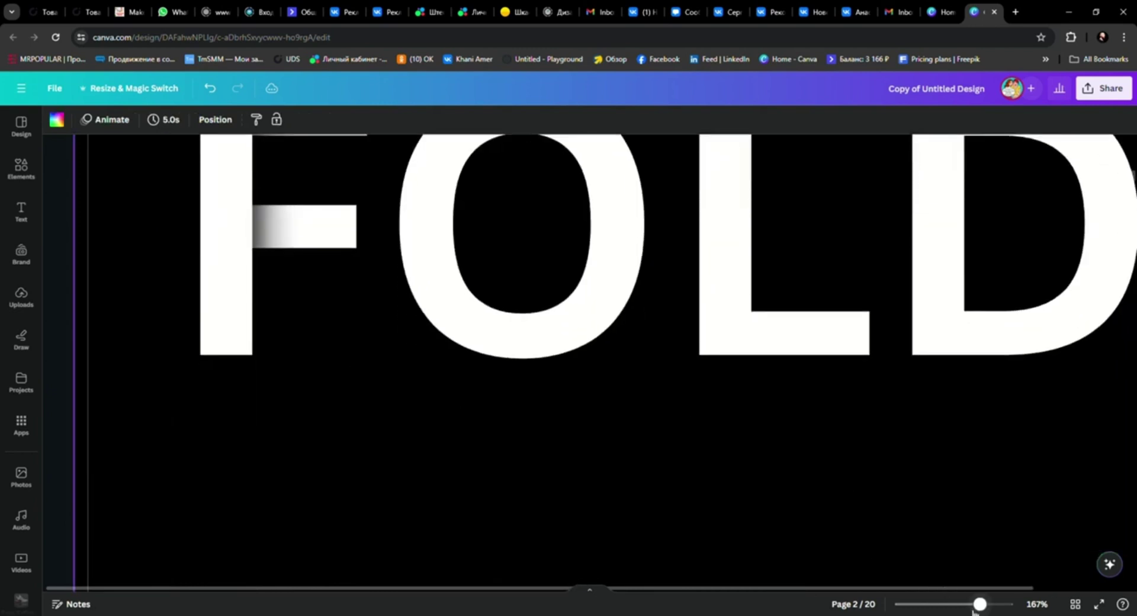
drag(974, 610, 970, 612)
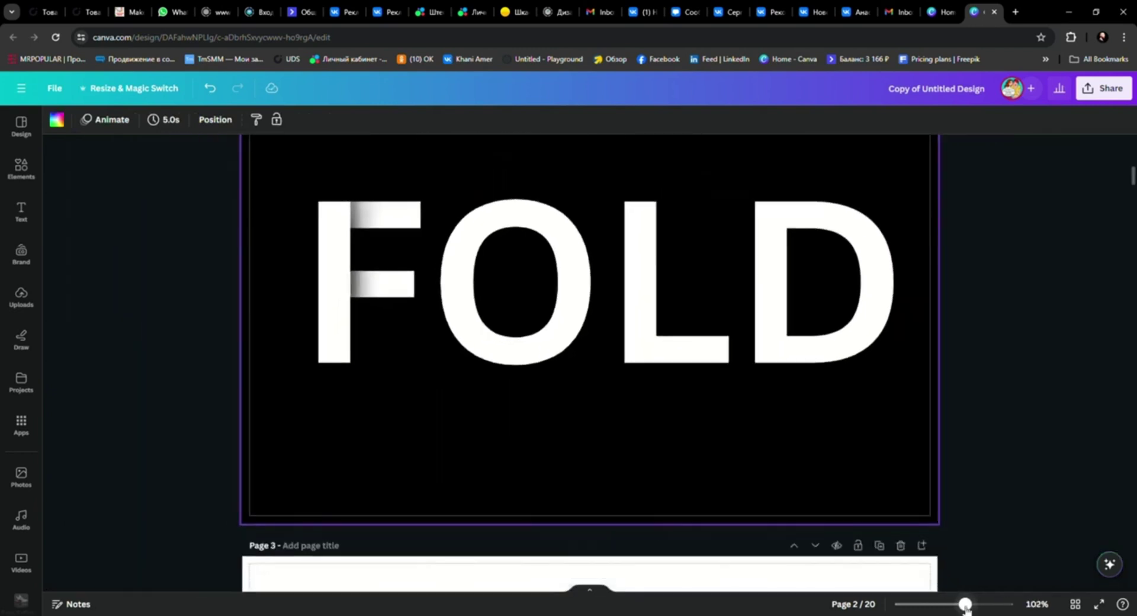
click(371, 265)
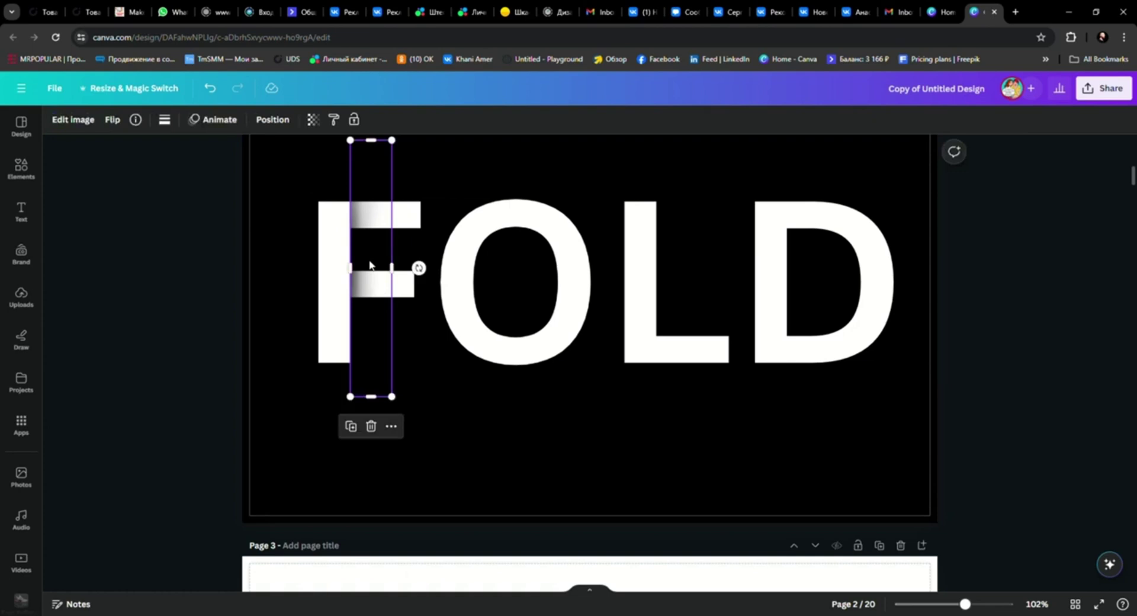
key(ctrl+d)
drag(373, 273, 681, 305)
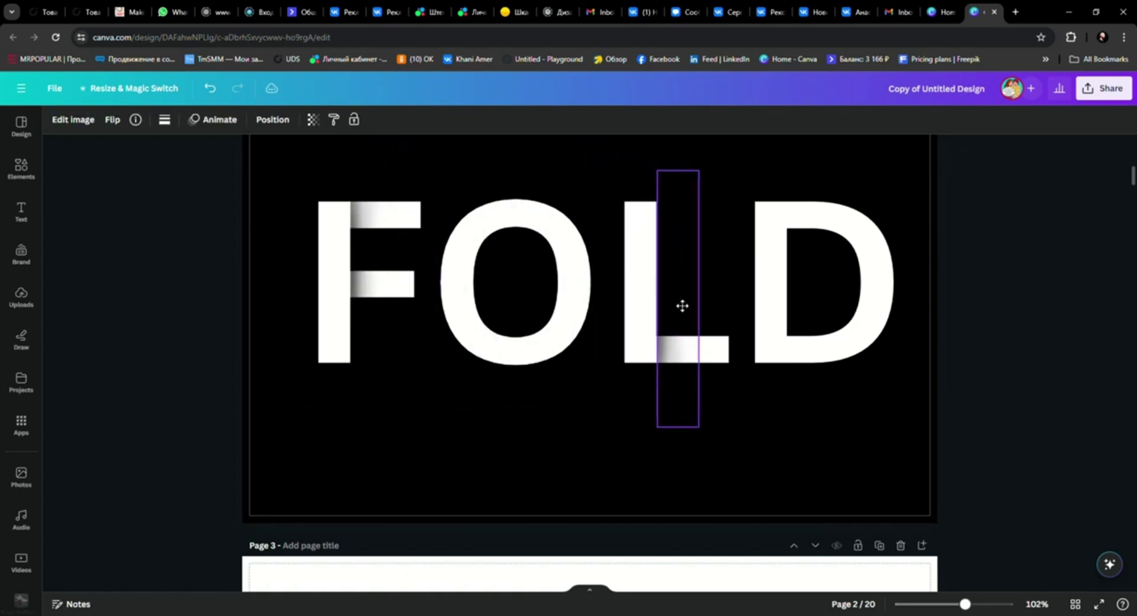
click(737, 418)
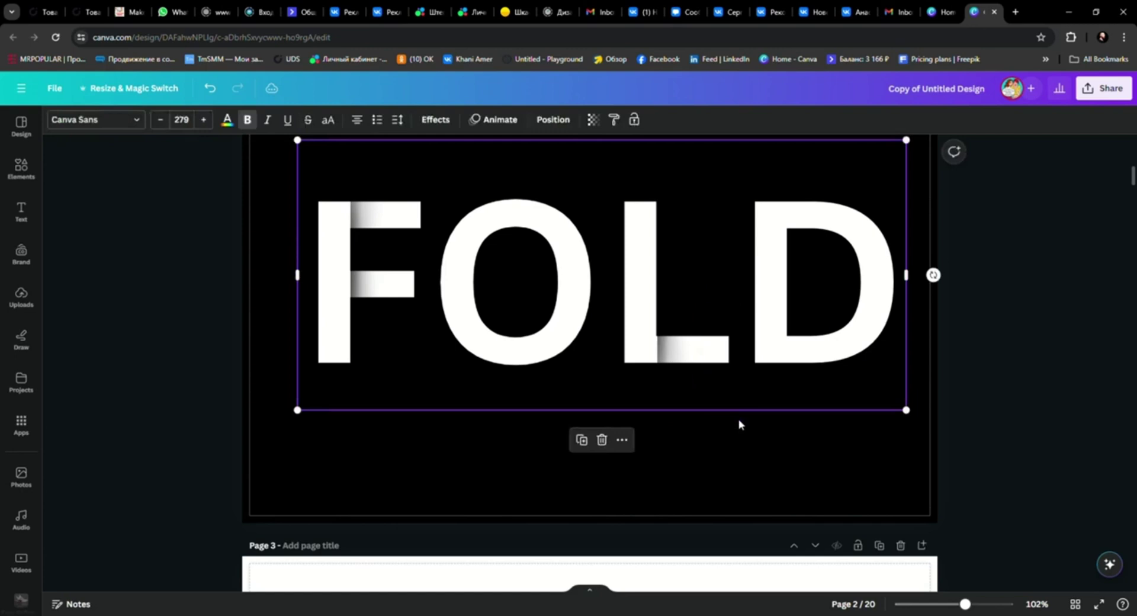
click(689, 359)
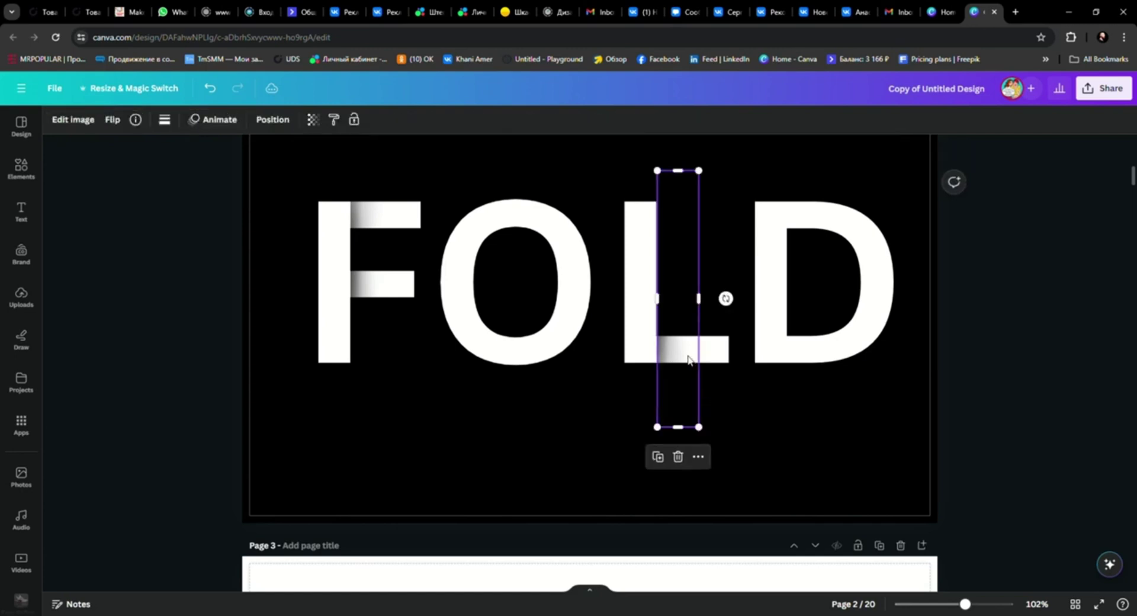
drag(687, 359, 686, 359)
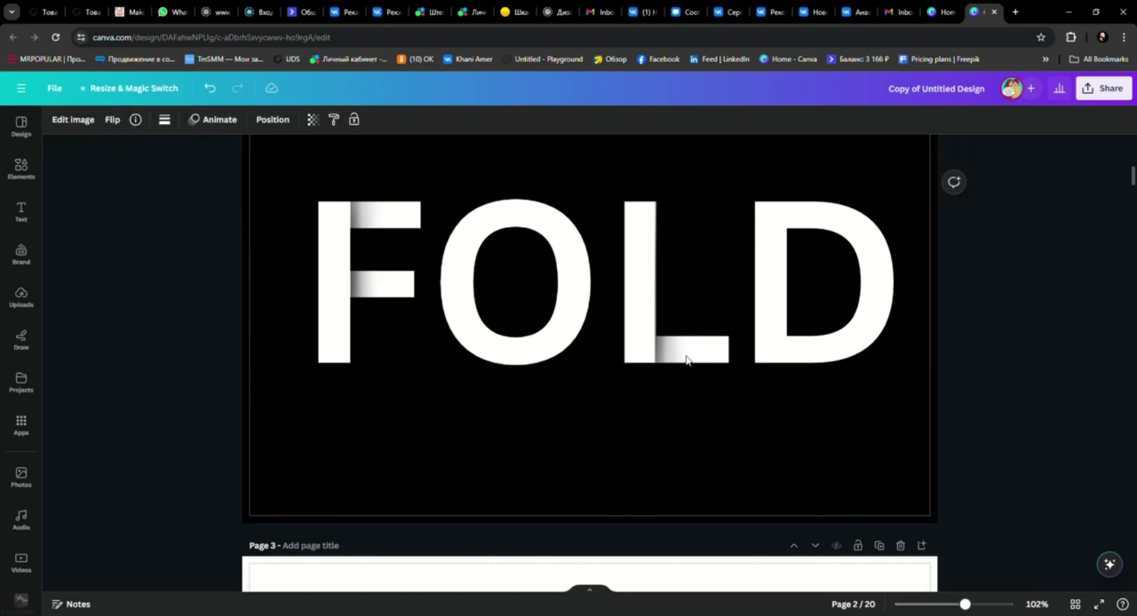
click(755, 458)
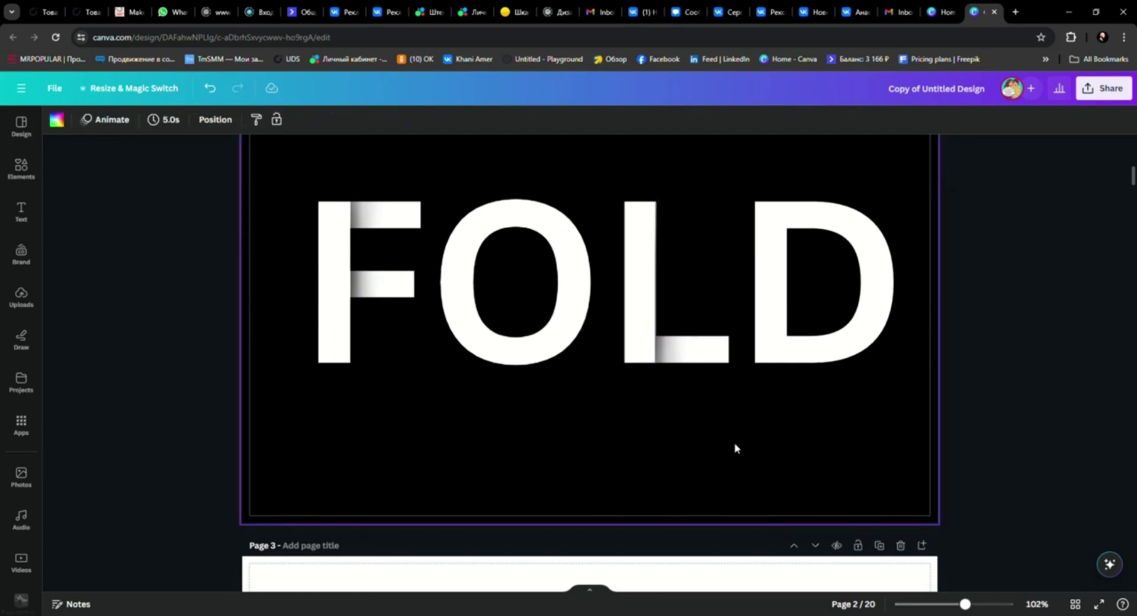
- Copy the L's shadow, rotate the copy diagonally and place it across the letter O
click(675, 377)
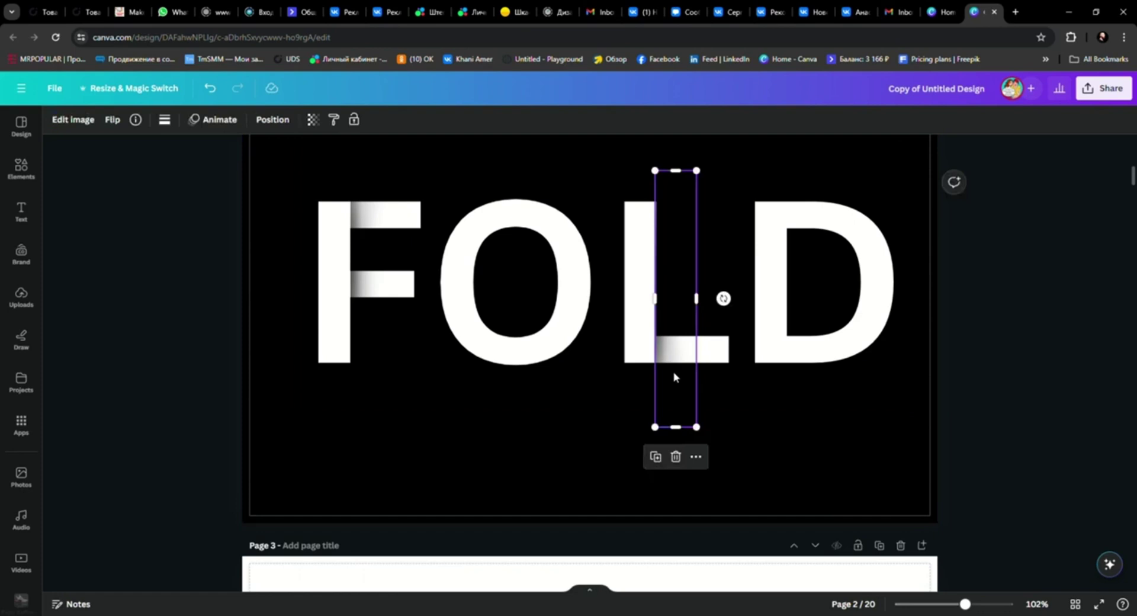
drag(723, 298, 551, 308)
click(636, 456)
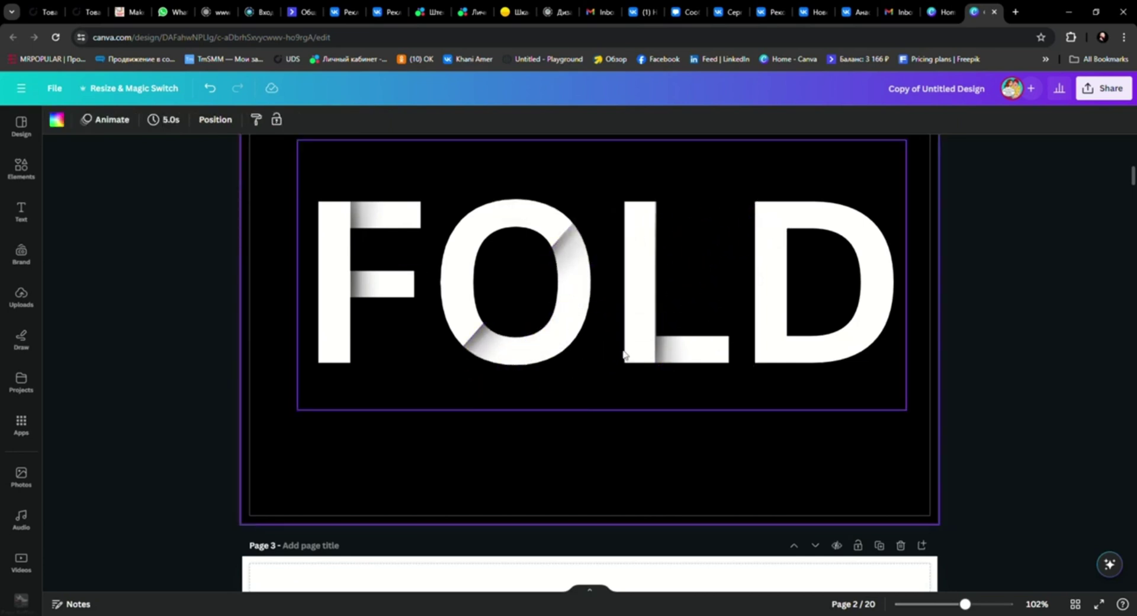
- Place another shadow copy on the D, rotate it diagonally and align its dark edge with the letter's lower-left corner
click(671, 359)
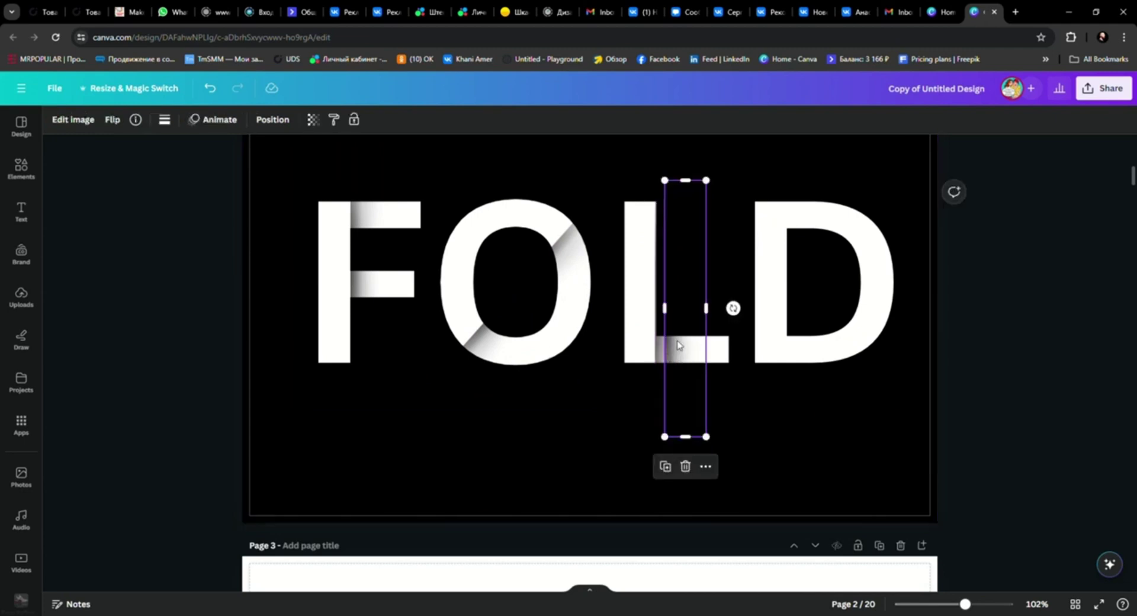
drag(680, 347, 810, 344)
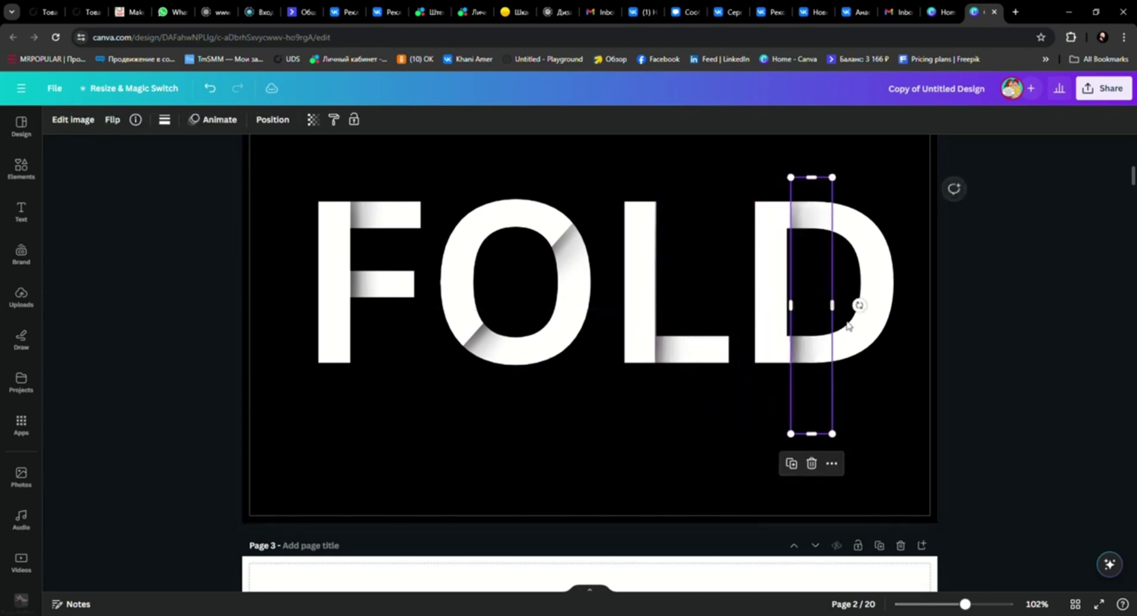
drag(863, 304, 862, 350)
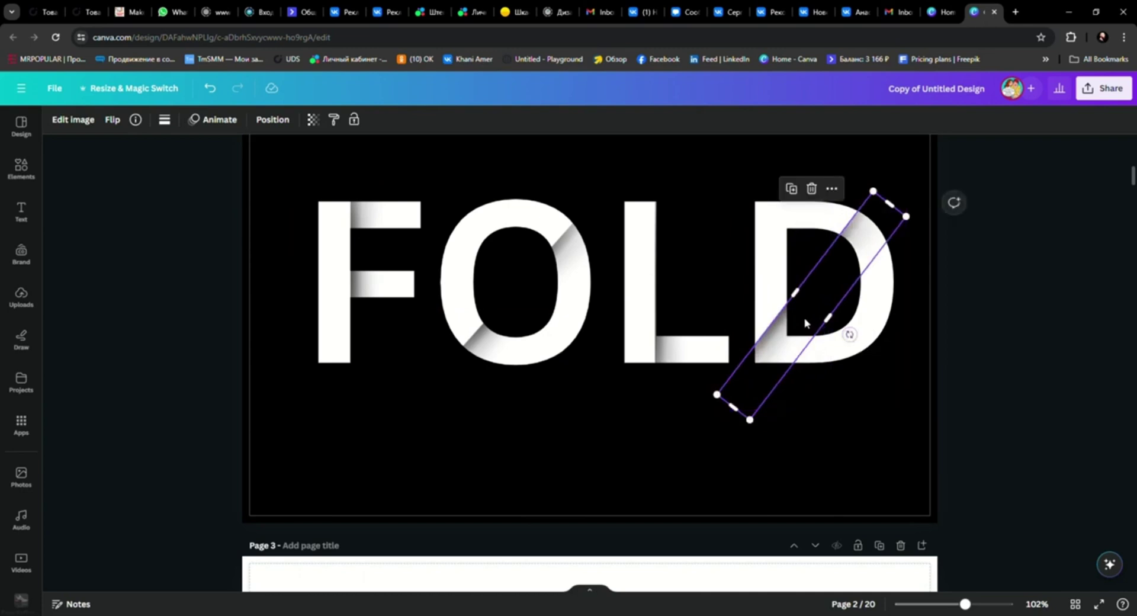
mouse_move(808, 321)
mouse_down()
mouse_move(820, 329)
mouse_move(810, 337)
mouse_up()
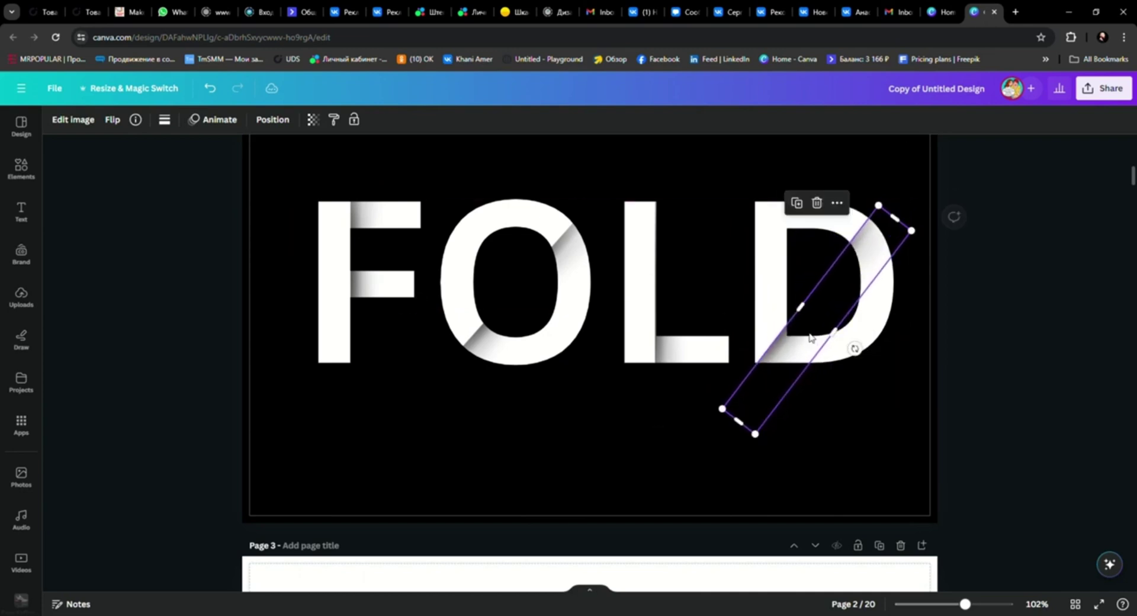
key(Escape)
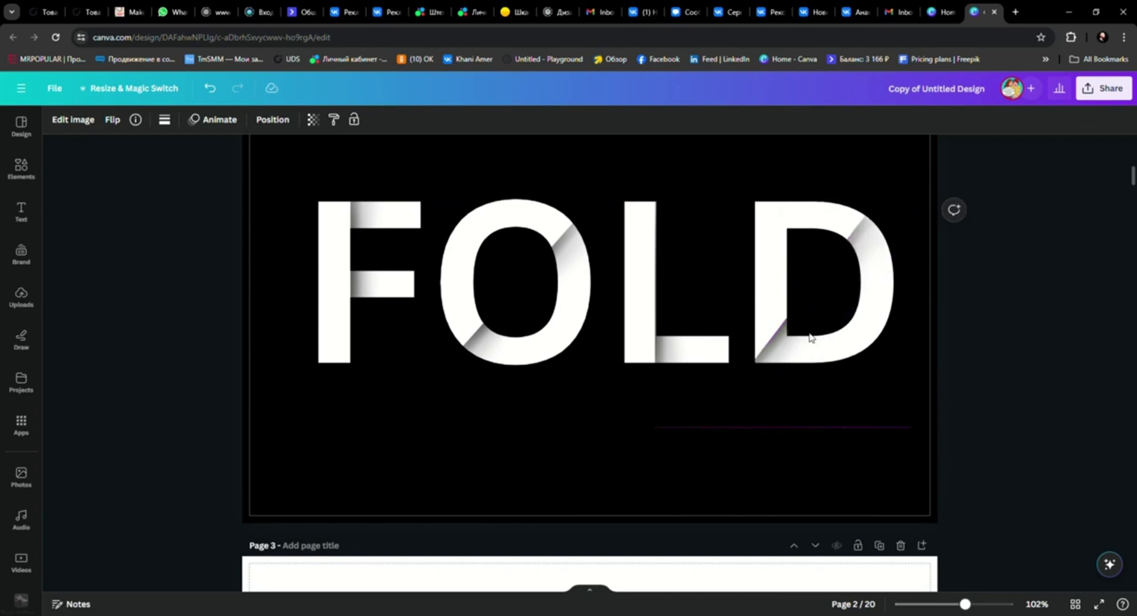
click(811, 337)
key(Escape)
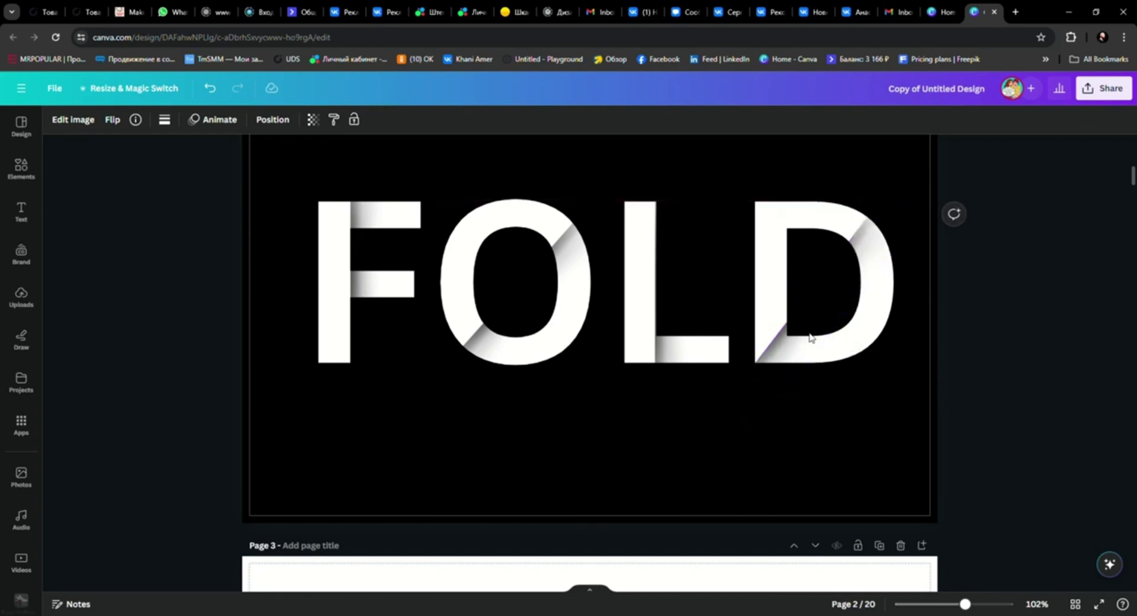
click(811, 338)
click(858, 442)
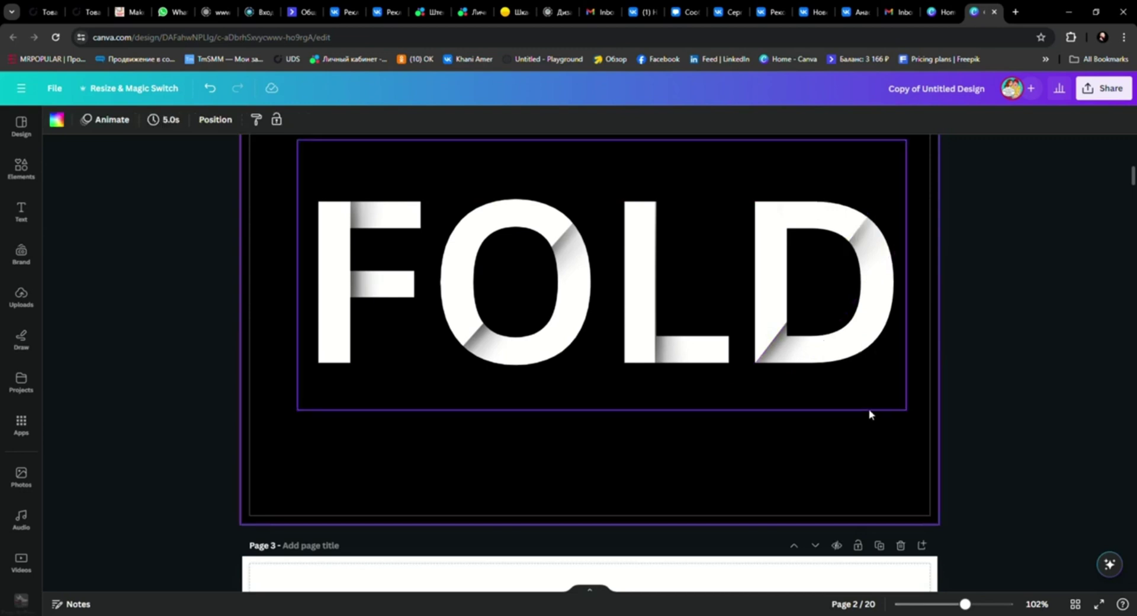
- Download only page 2, the black page with the shadowed FOLD lettering, as a PNG image
scroll(965, 350, up, 2)
scroll(964, 352, down, 2)
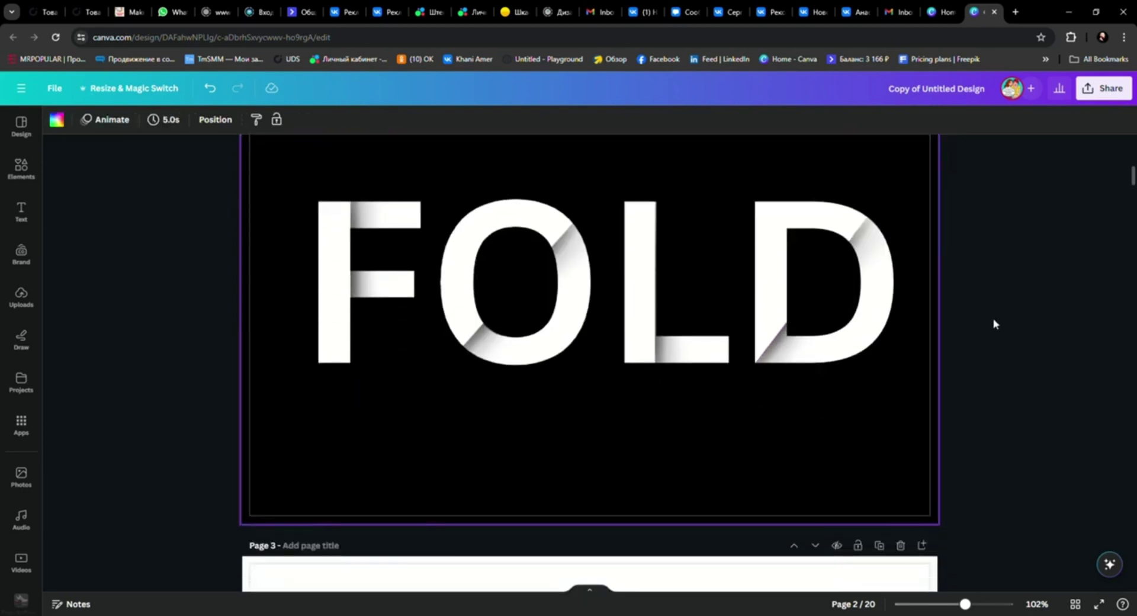
scroll(992, 322, up, 2)
click(1089, 101)
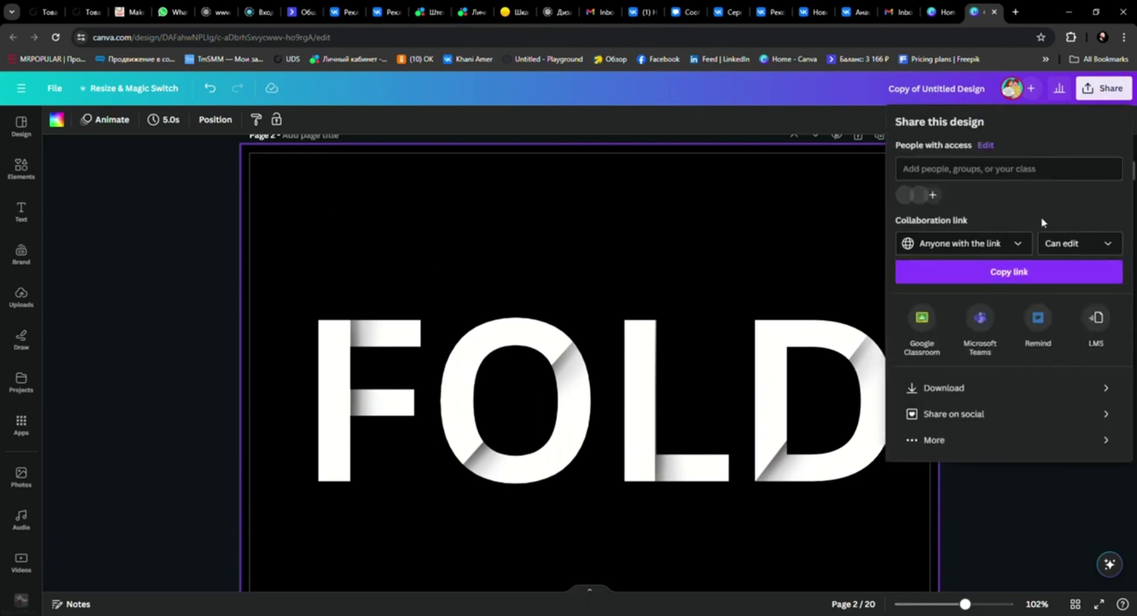
click(935, 393)
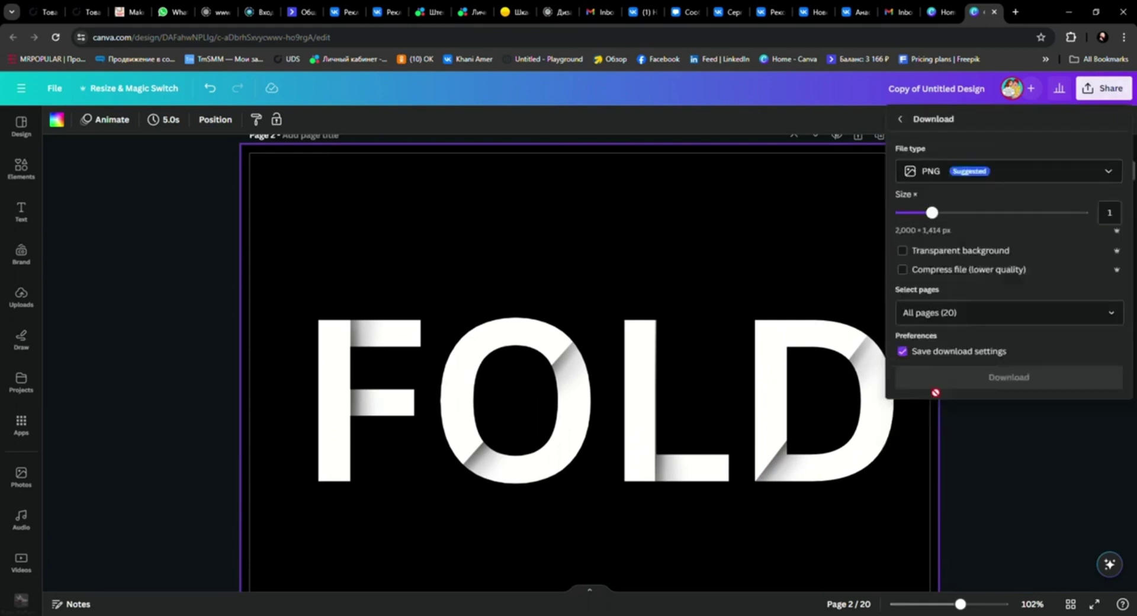
click(1113, 314)
click(1103, 347)
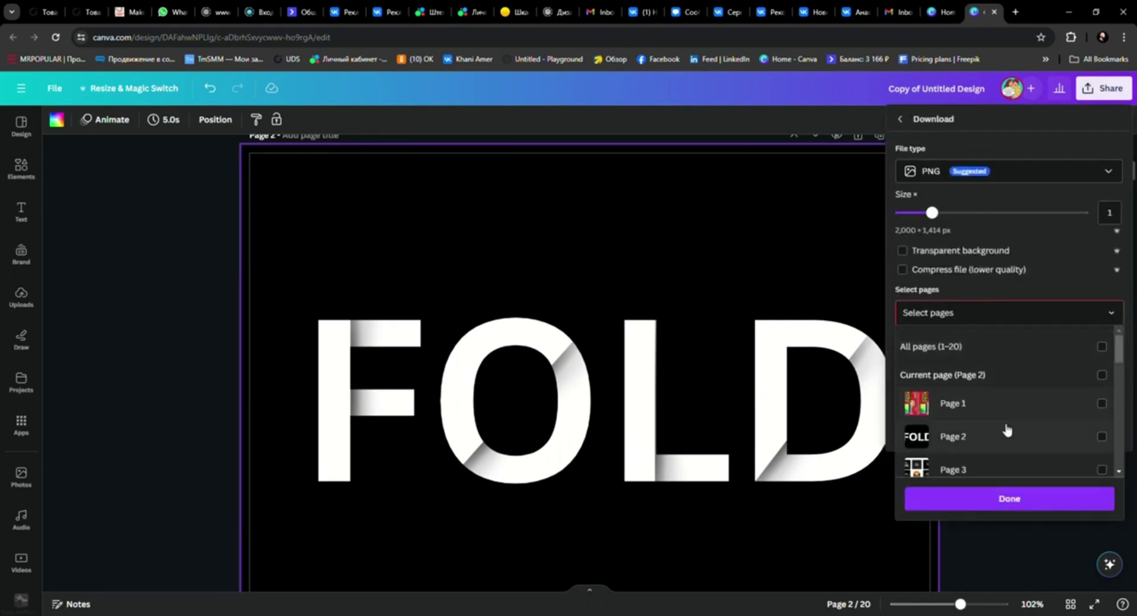
click(998, 435)
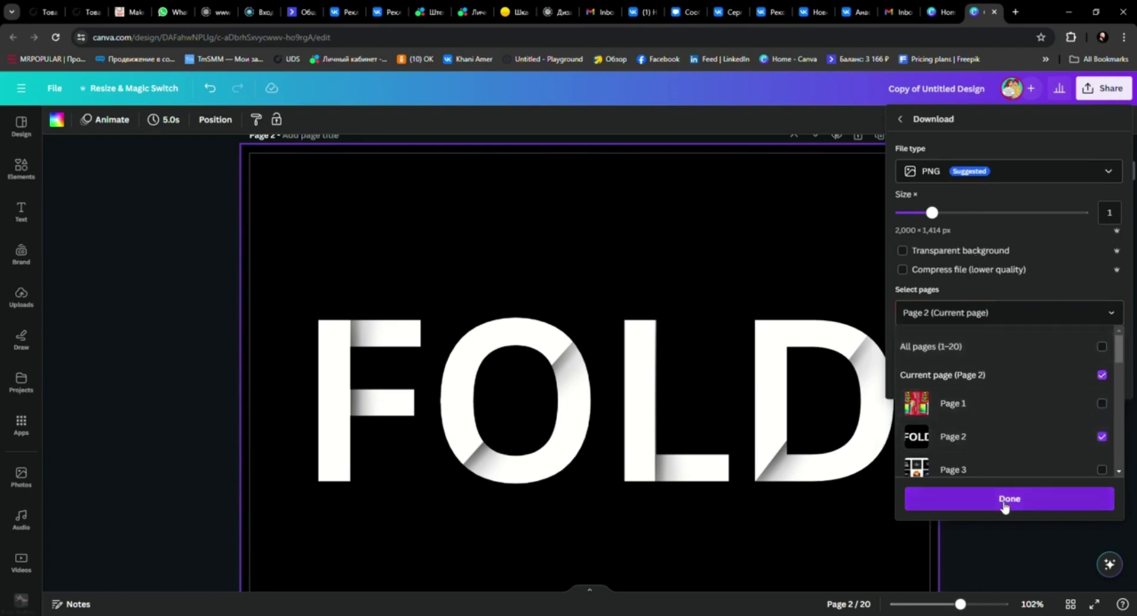
click(1001, 499)
click(997, 379)
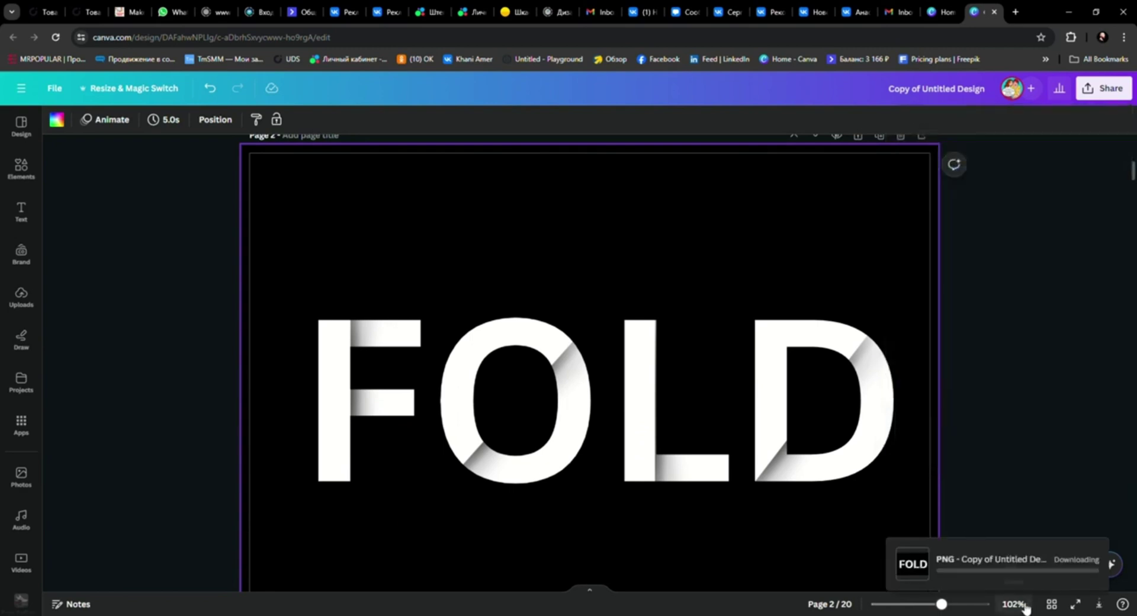
- Upload the exported FOLD image to the uploads and add a blank page after page 2
click(1031, 604)
click(1012, 548)
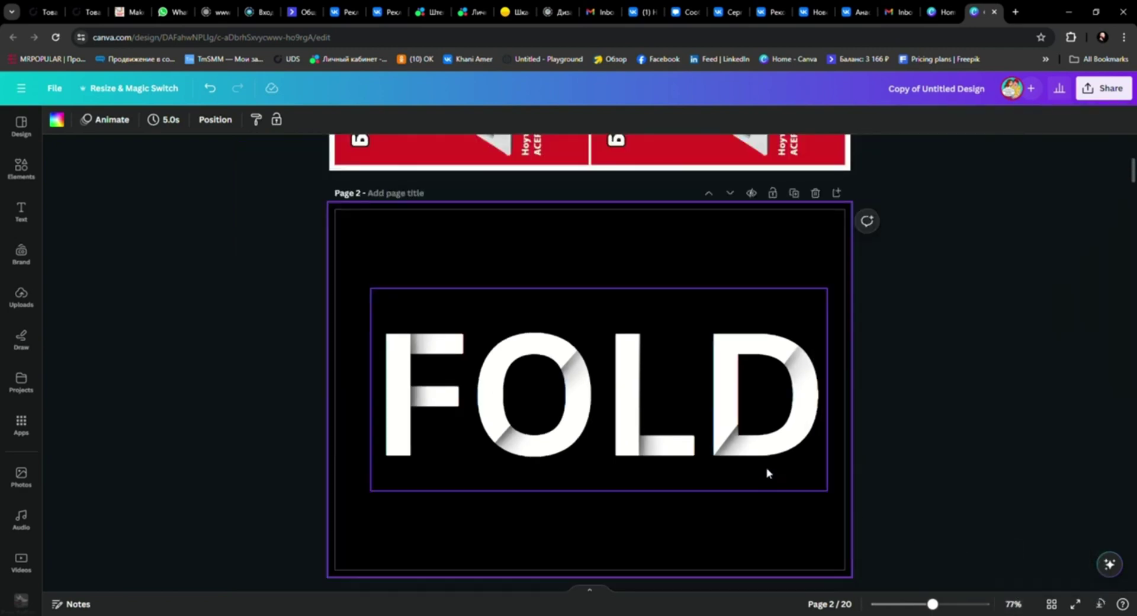
click(28, 301)
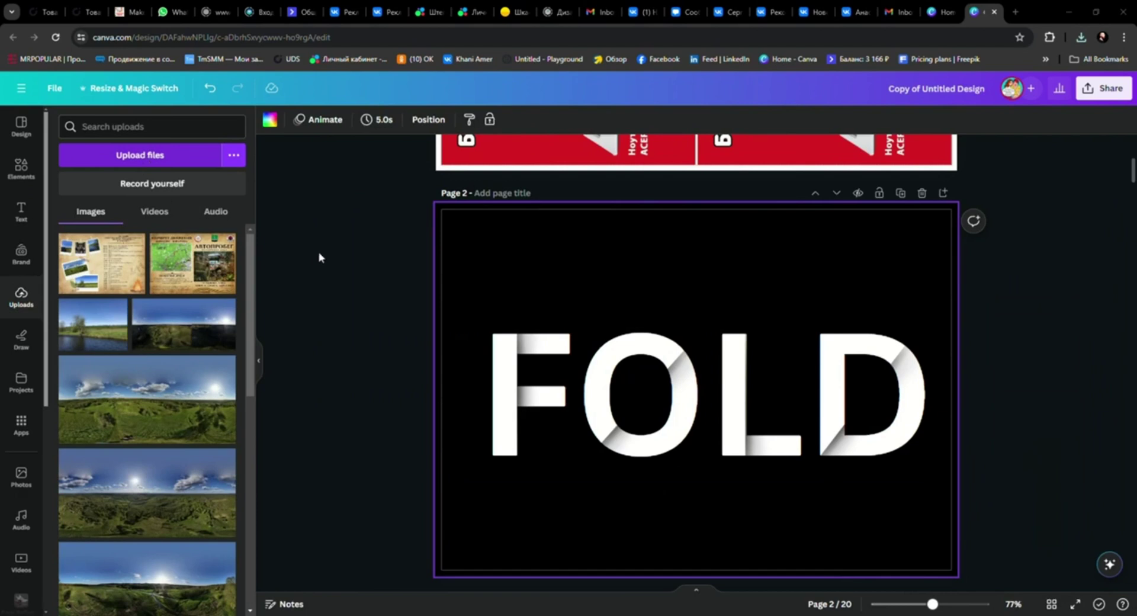
click(942, 192)
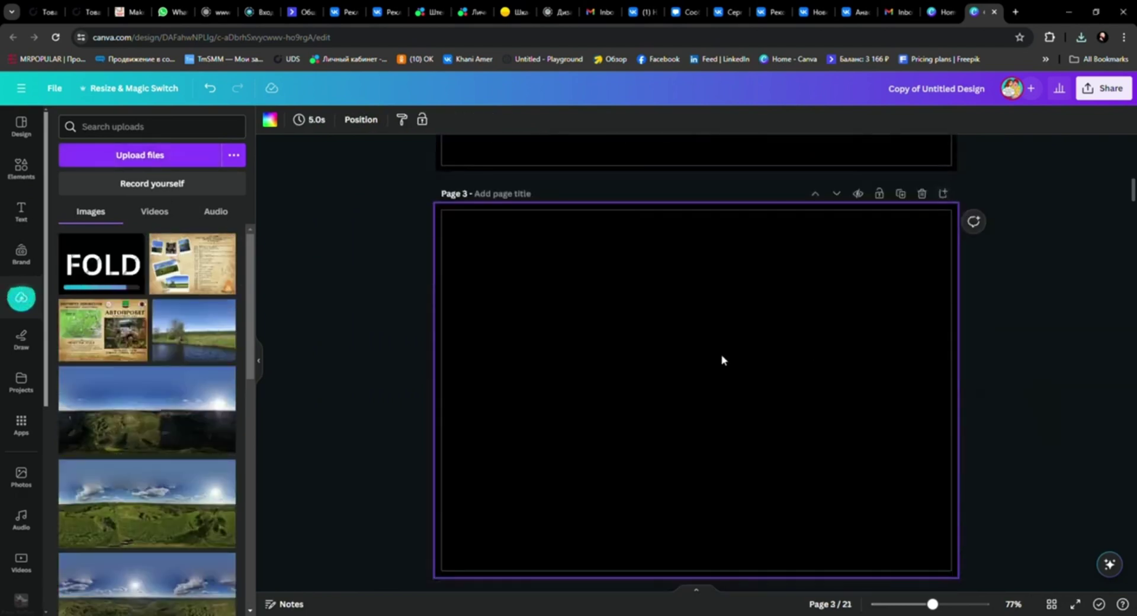
- Fill page 3's background with the turquoise-to-dark-blue gradient and set its style to radial from the centre
click(269, 120)
scroll(136, 390, down, 3)
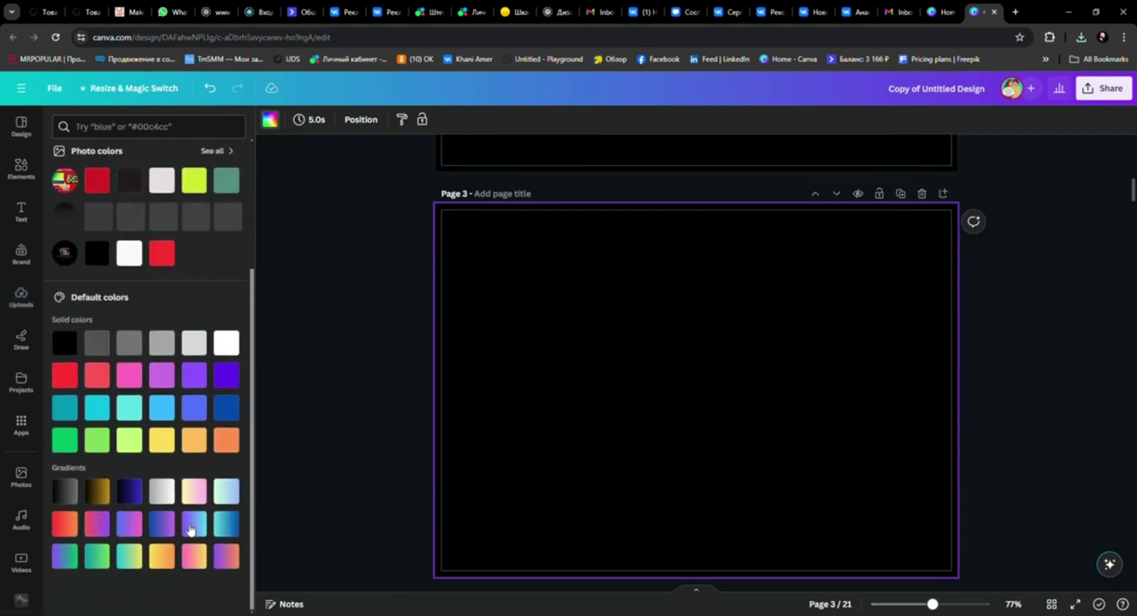
click(226, 524)
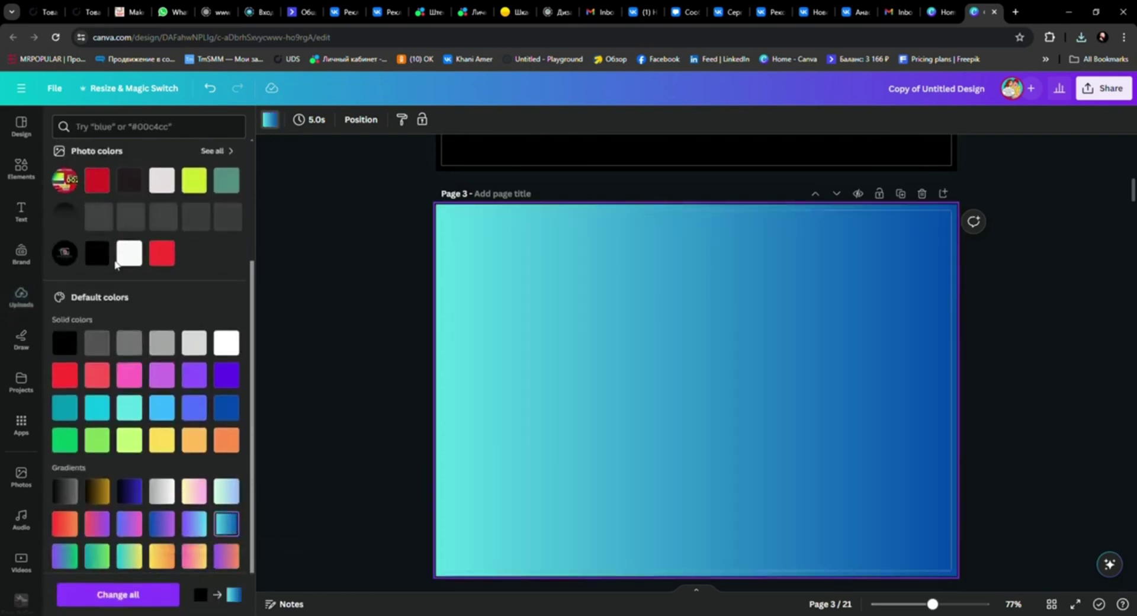
scroll(77, 190, up, 3)
click(65, 191)
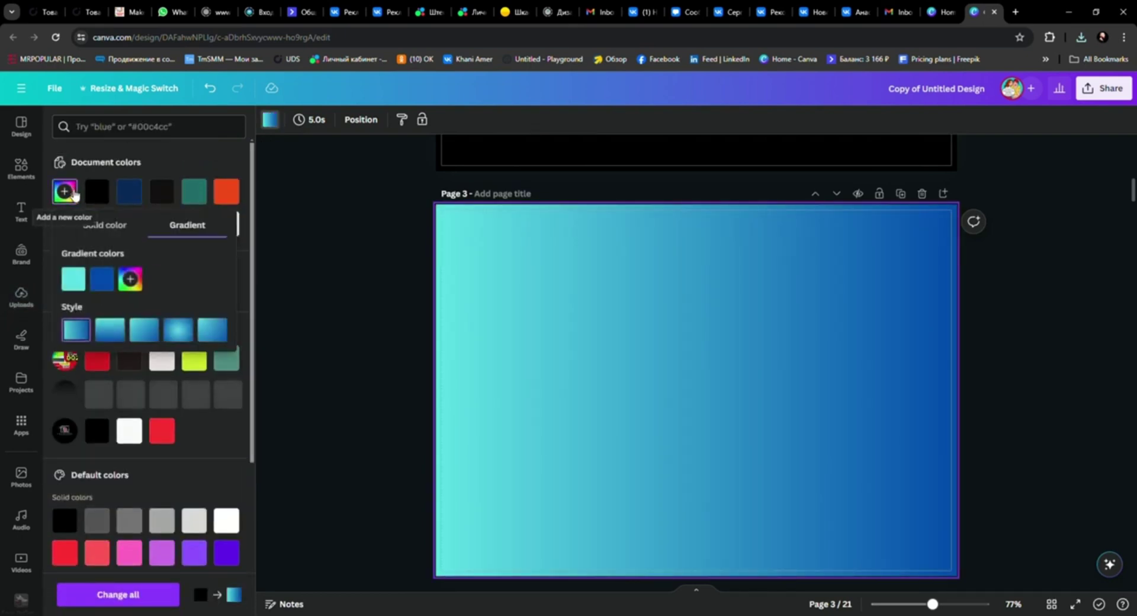
click(184, 332)
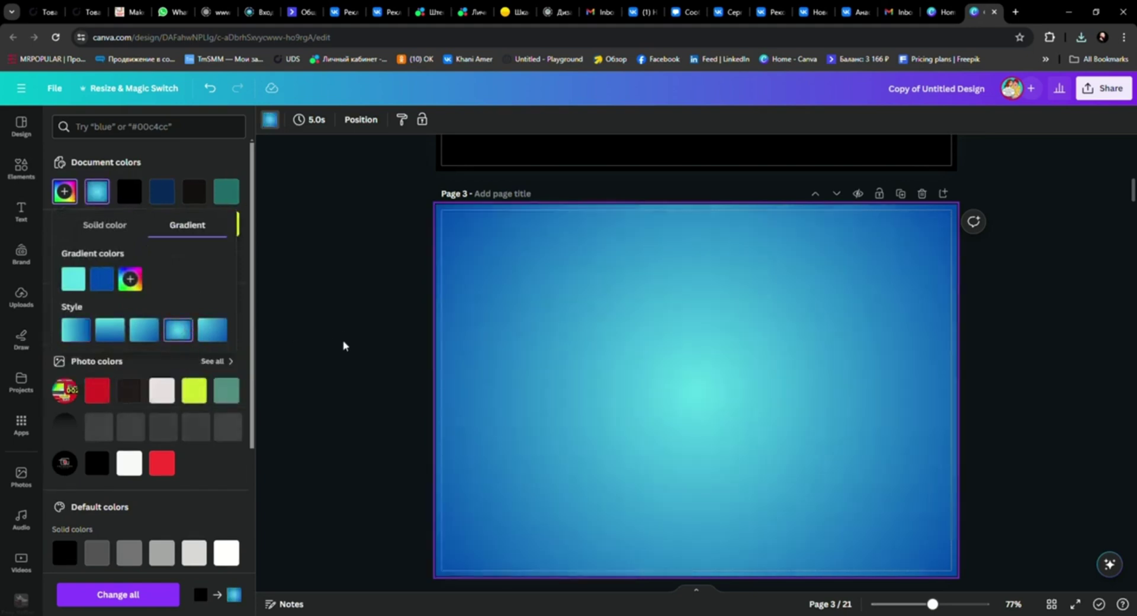
click(403, 344)
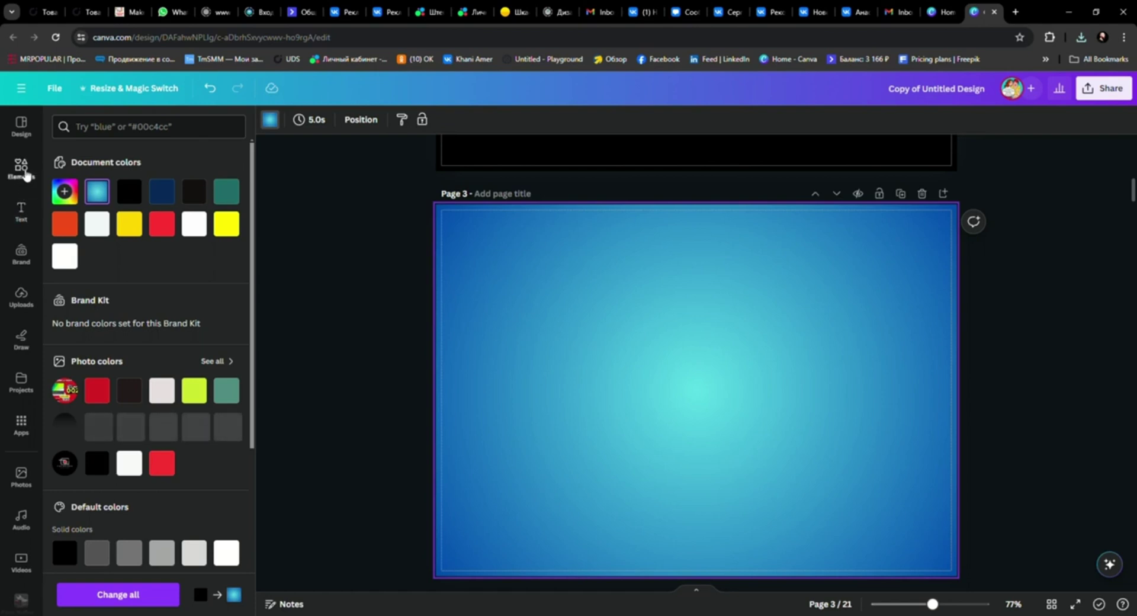
- Place the uploaded FOLD image on page 3 and remove its black background with BG Remover
click(24, 295)
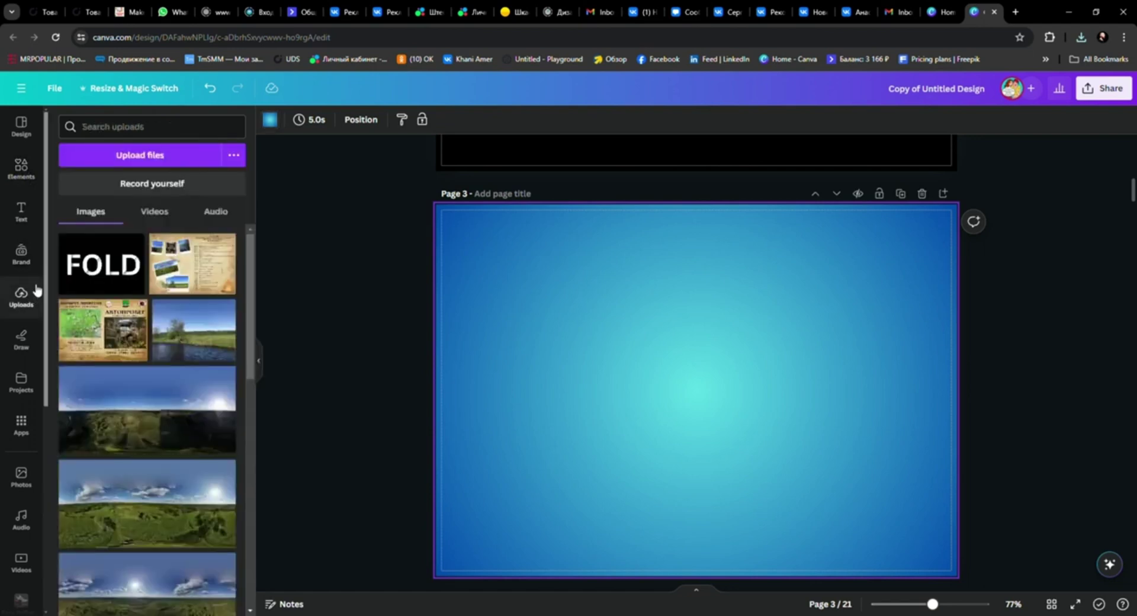
click(102, 268)
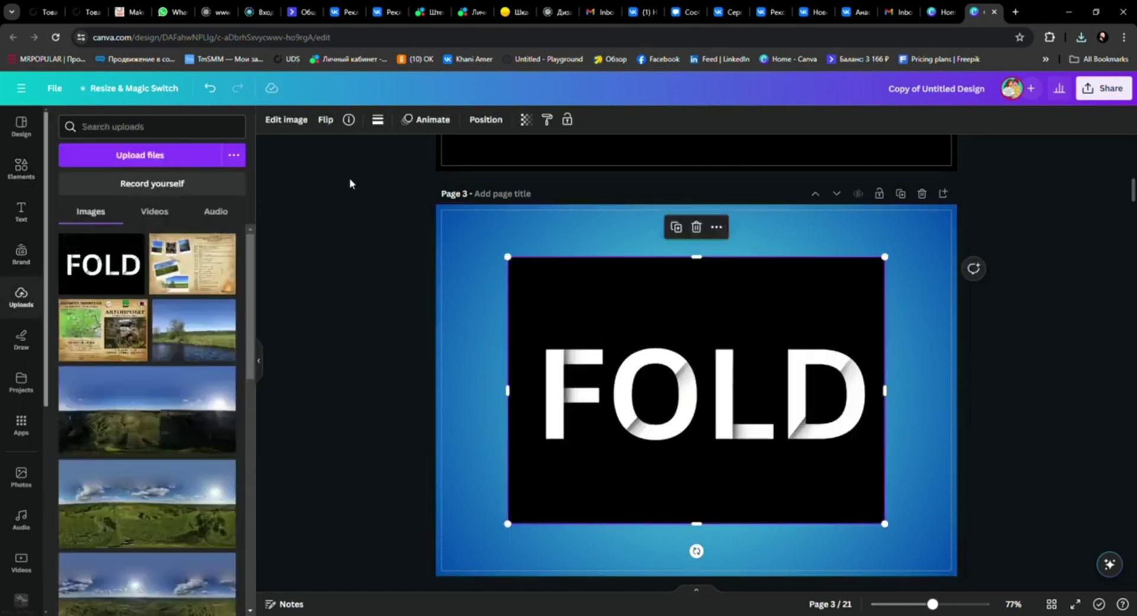
click(282, 121)
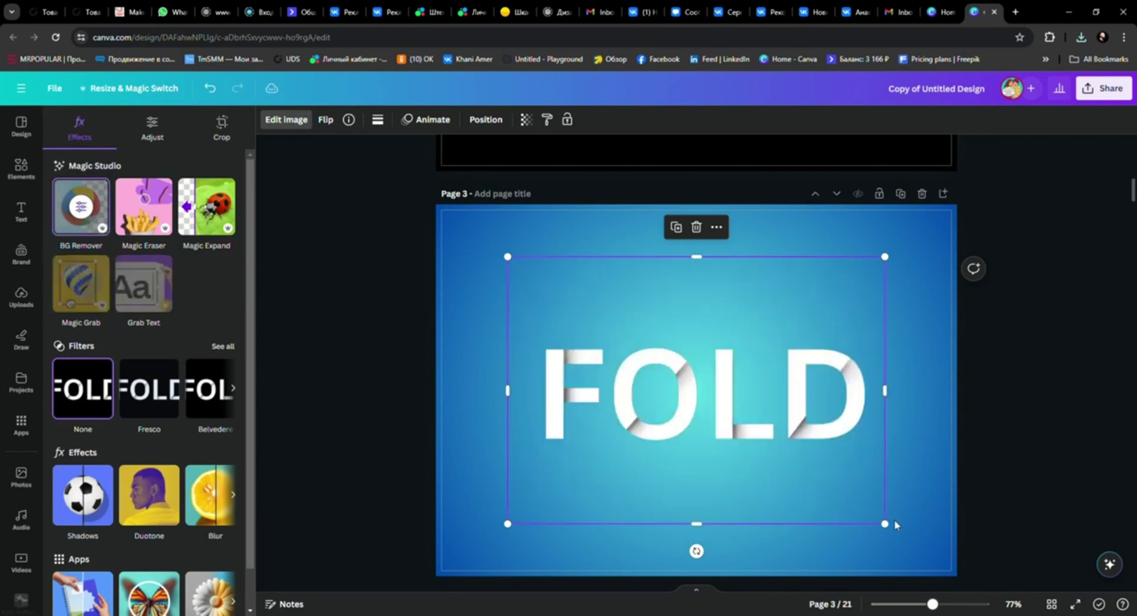
- Enlarge the FOLD image to the page 3 margins and apply a Drop shadow to it
drag(894, 530, 952, 570)
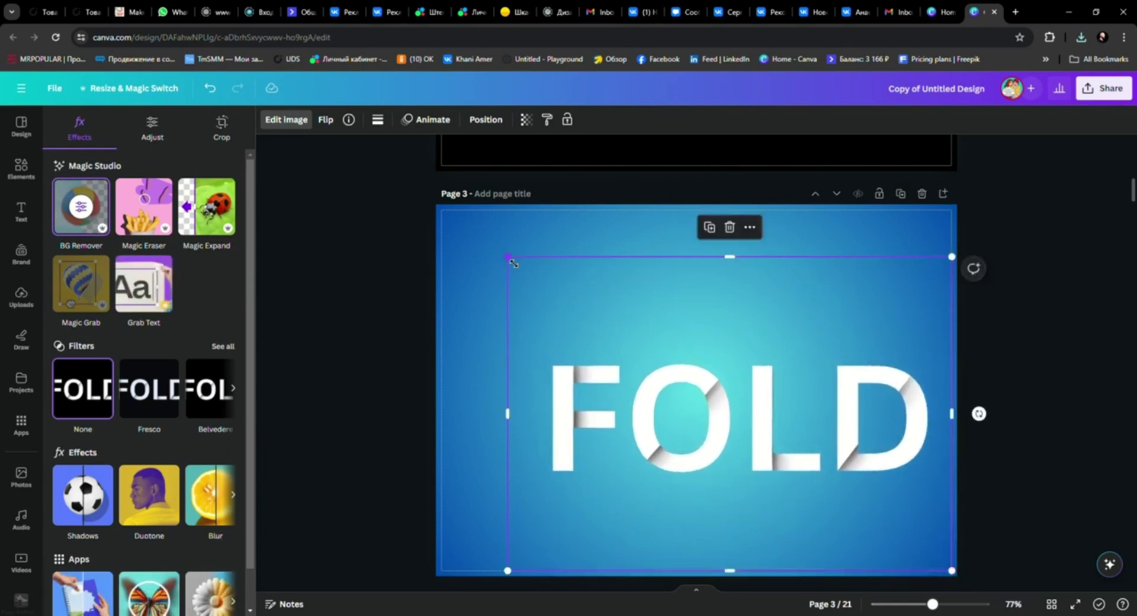
drag(509, 259, 439, 231)
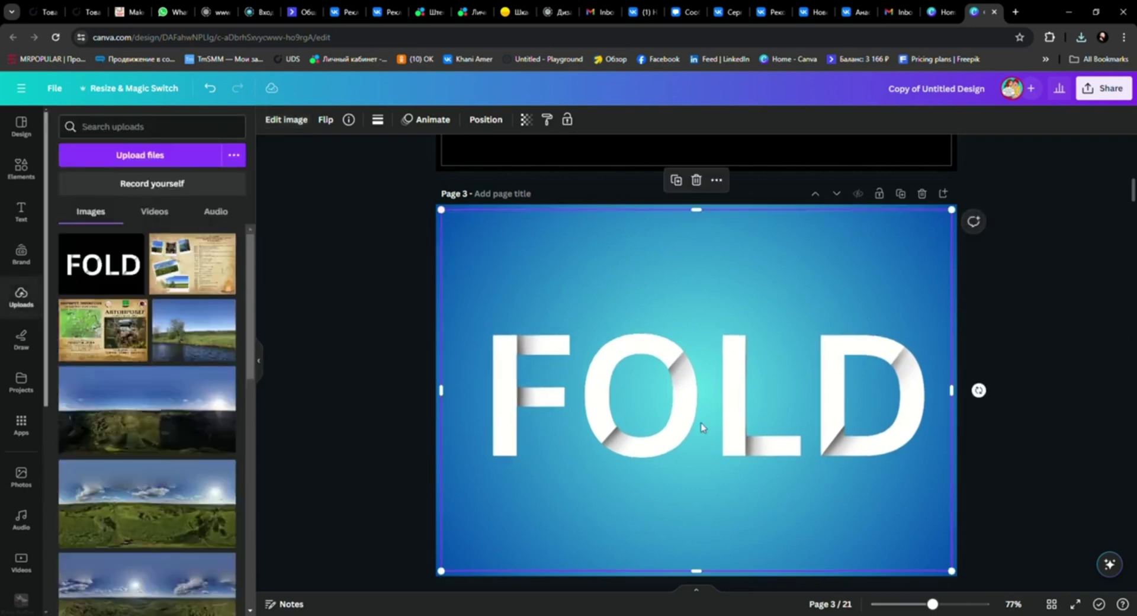
click(298, 121)
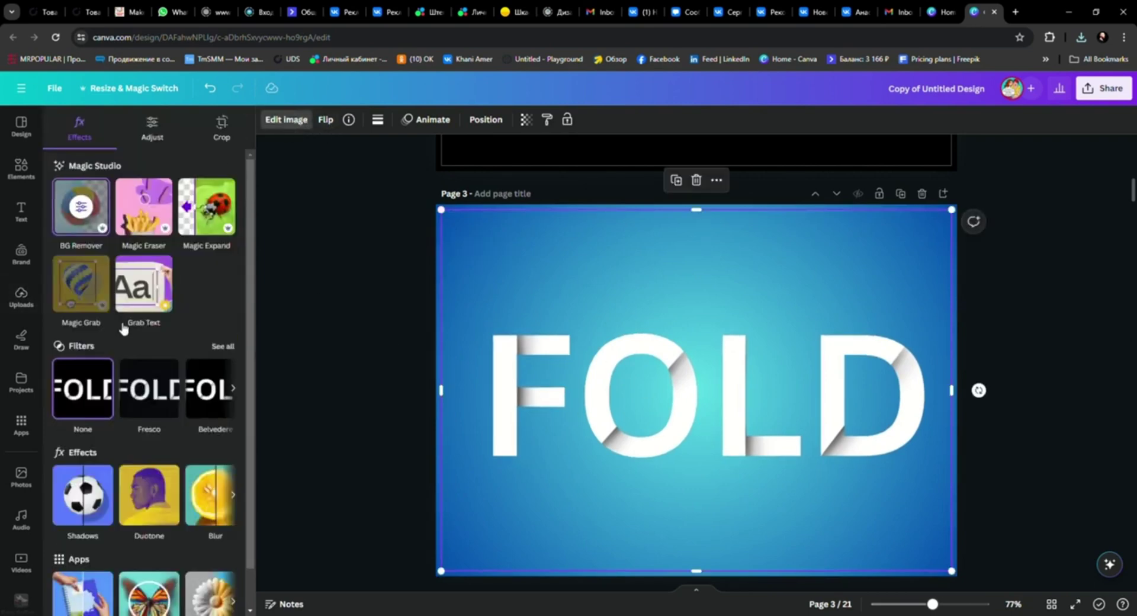
click(99, 498)
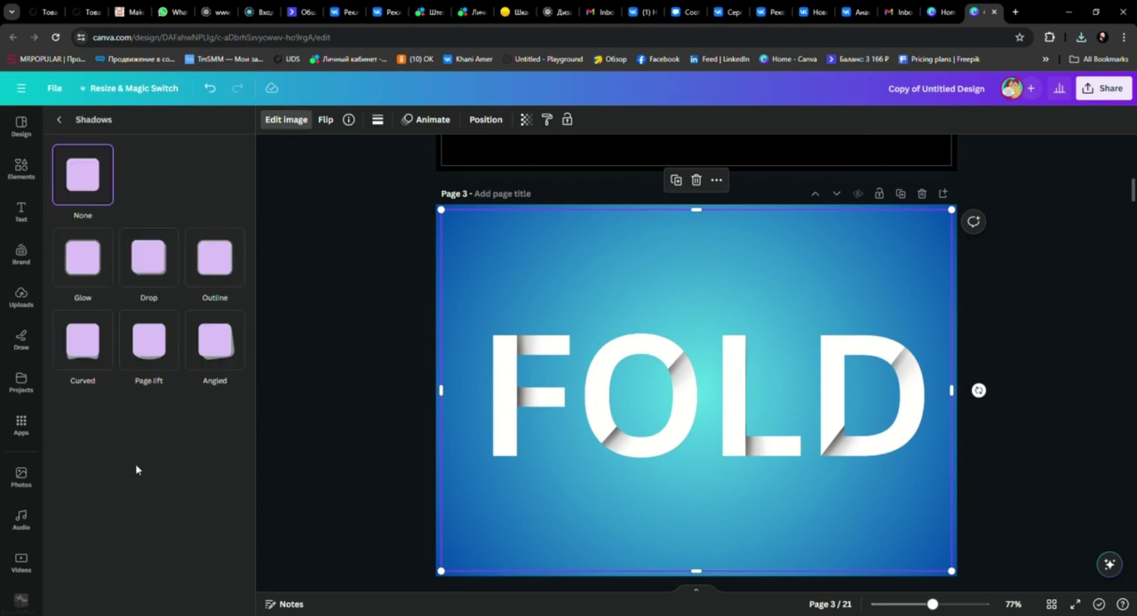
click(157, 274)
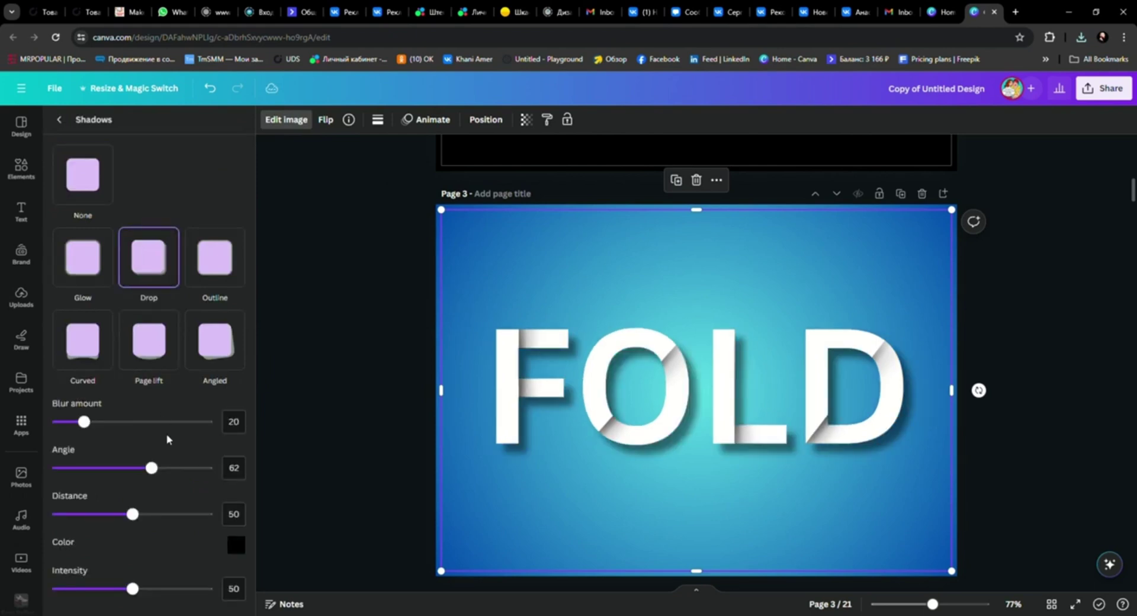
- Crop the empty space below and above the lettering off the FOLD image
scroll(313, 421, down, 1)
scroll(312, 421, down, 1)
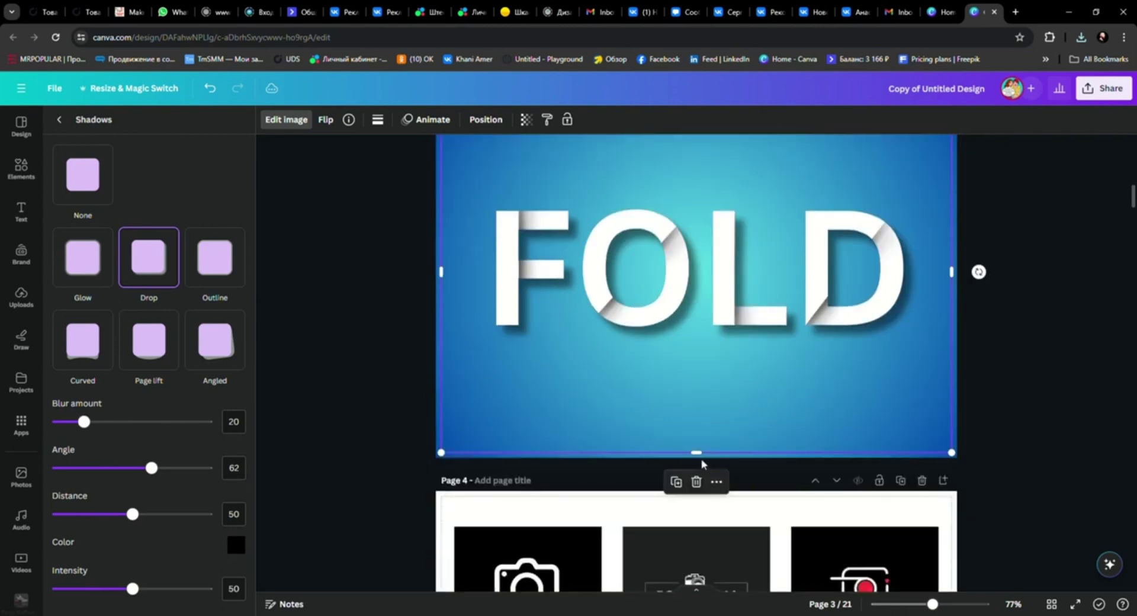
drag(701, 434, 694, 389)
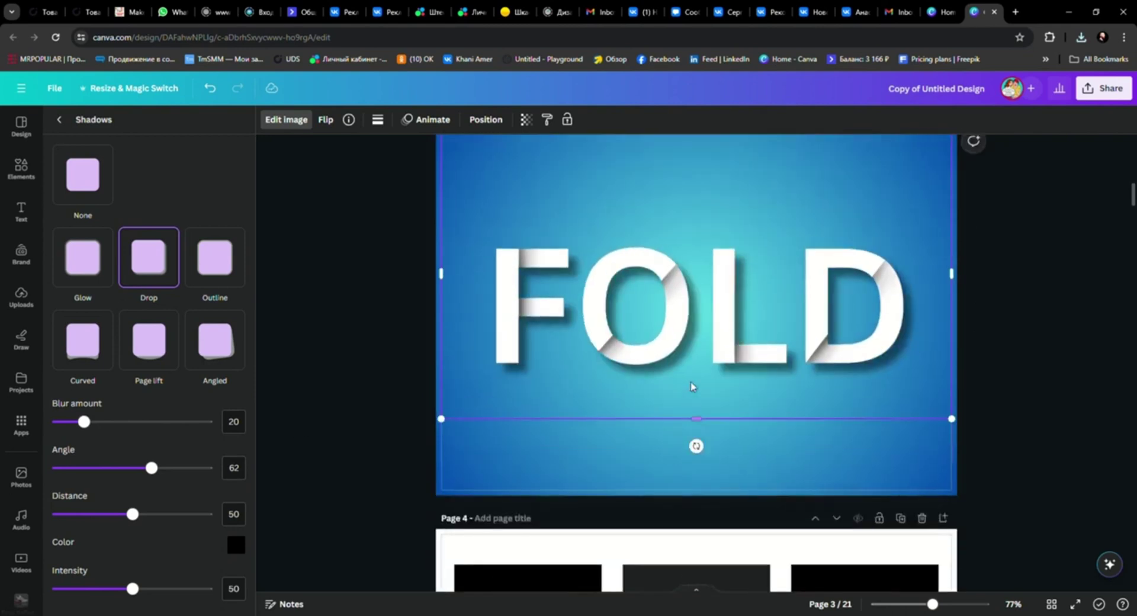
scroll(694, 346, up, 4)
drag(697, 329, 697, 408)
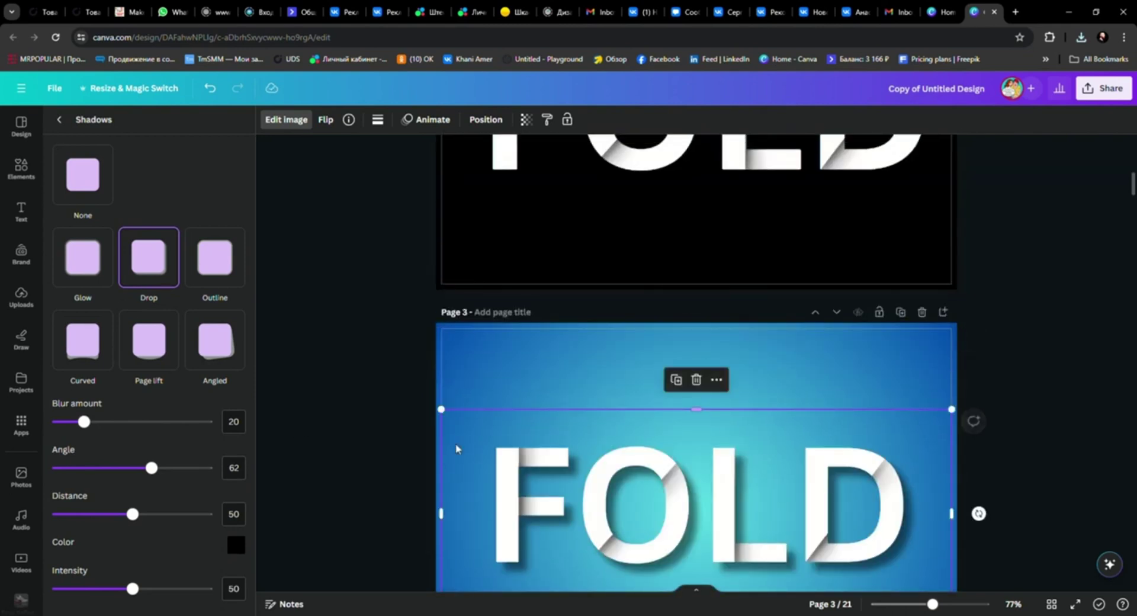
click(477, 376)
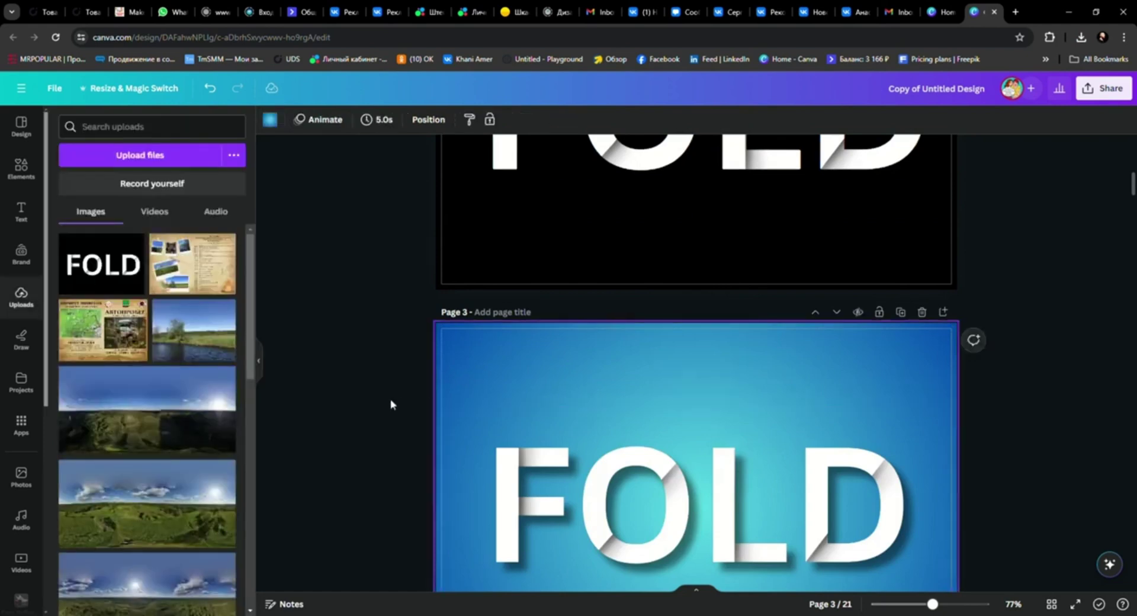
- Slightly enlarge the cropped FOLD image and shift it a little to balance its position on page 3
scroll(389, 403, down, 2)
click(924, 478)
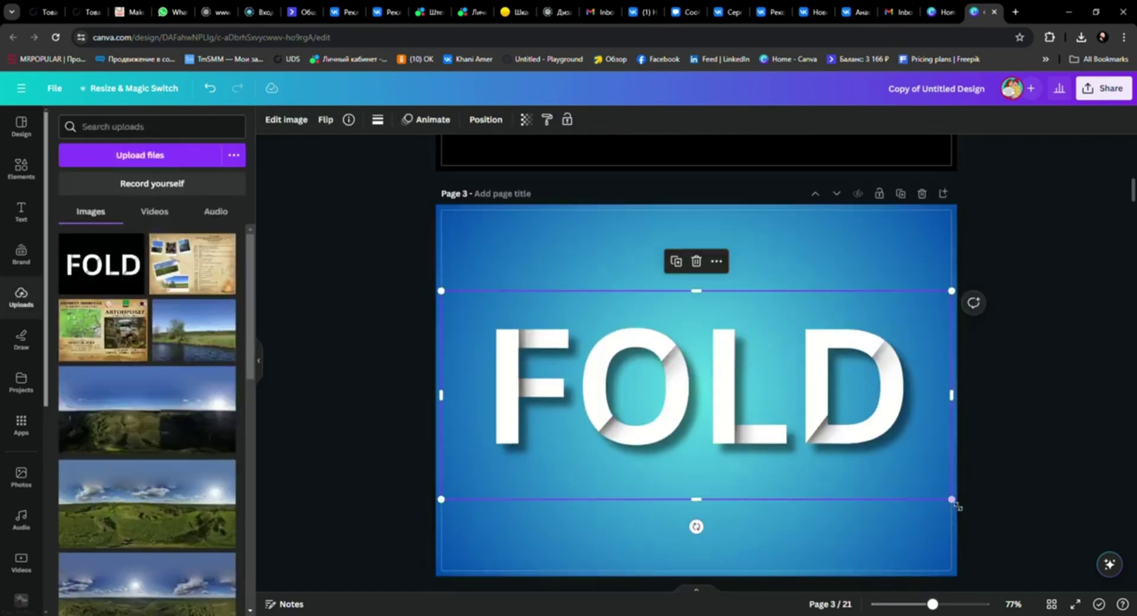
drag(956, 505, 962, 506)
drag(901, 467, 883, 472)
click(1028, 422)
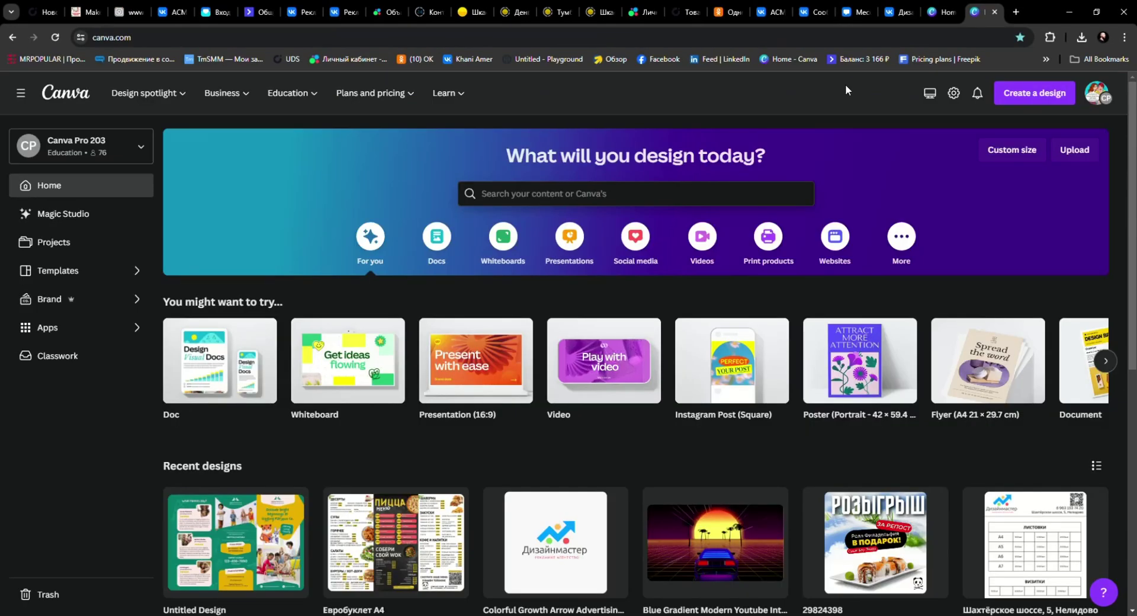
- Create a new custom-size design 1000 px wide and 1000 px high
click(1003, 164)
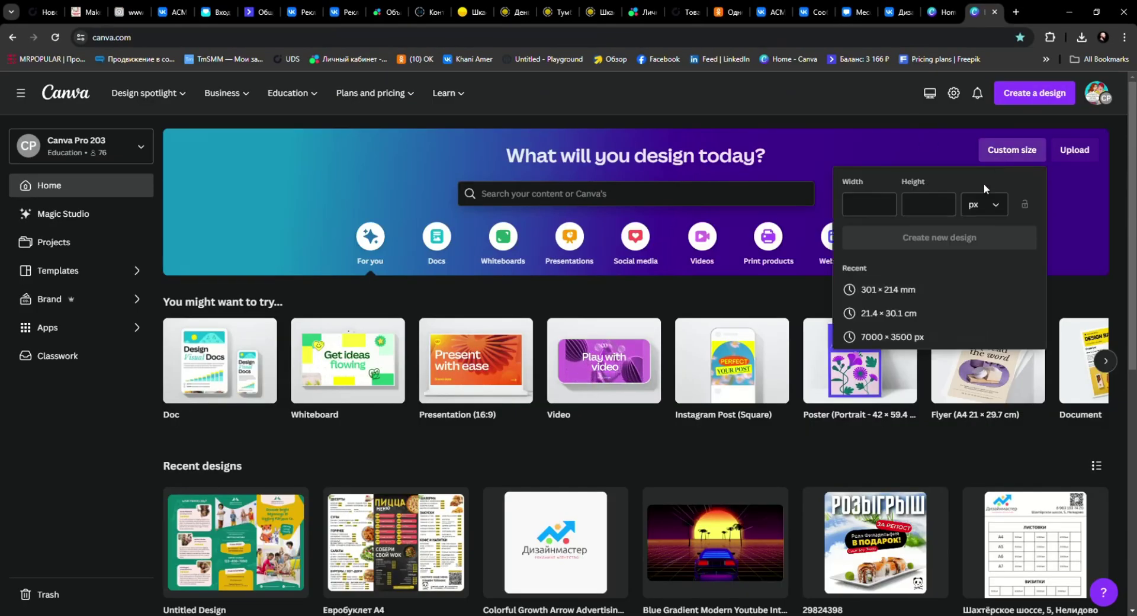
text(1000)
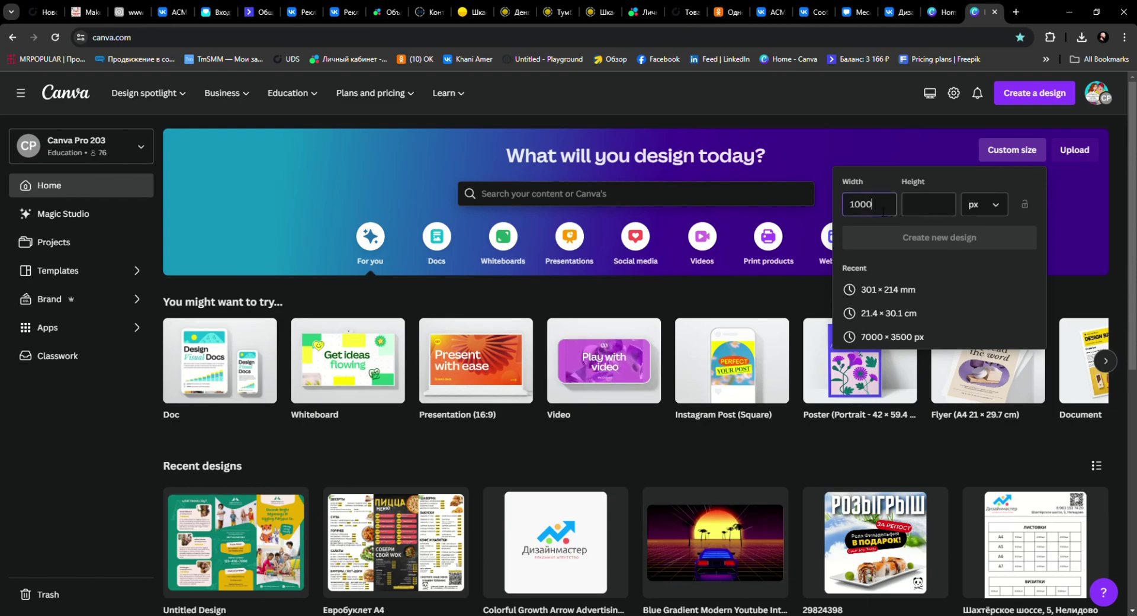
click(915, 204)
text(1000)
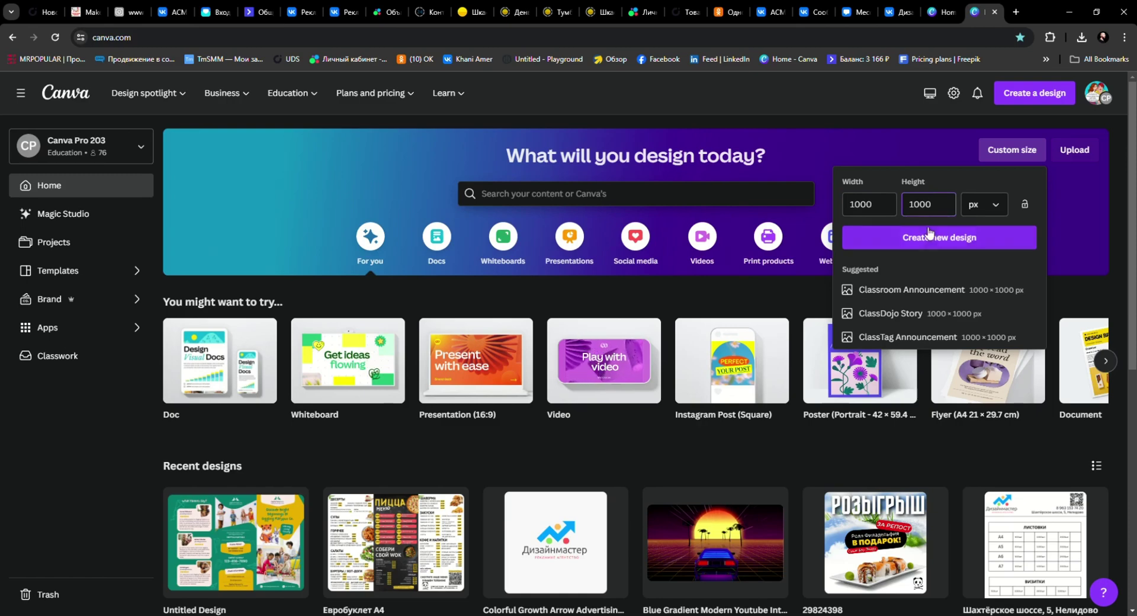
click(935, 244)
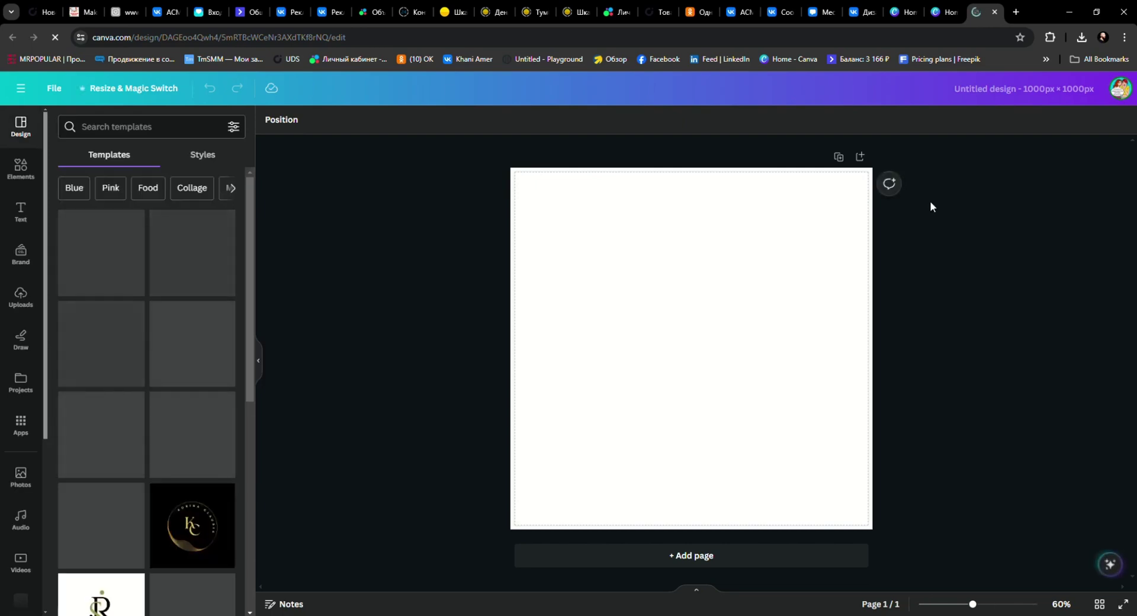
- Add a rounded square, reshape it into a tall narrow vertical bar and move it to the page's left half
click(19, 172)
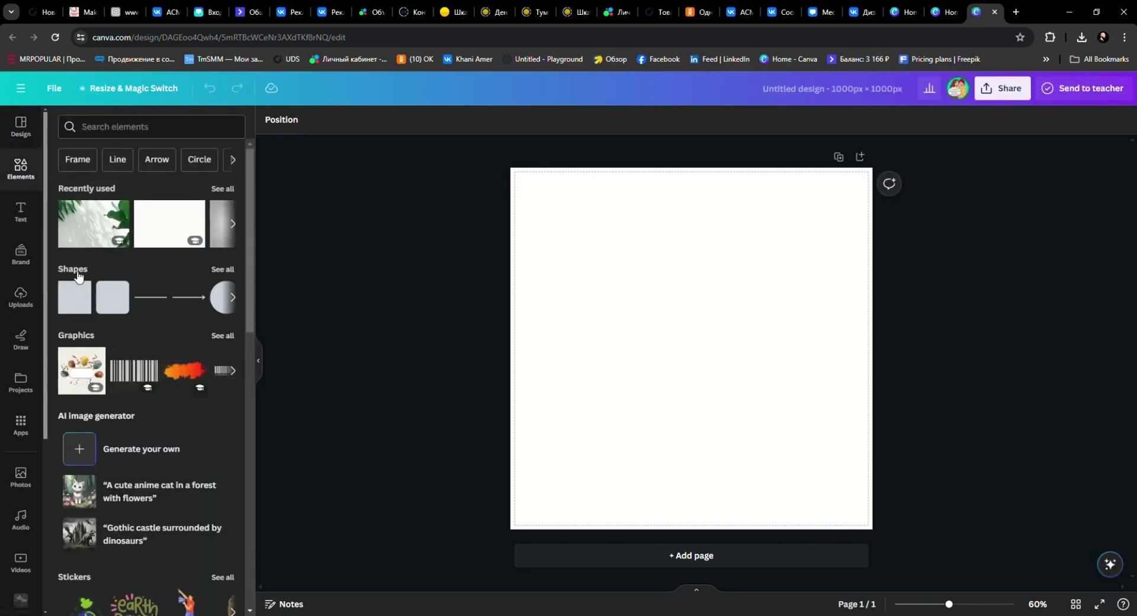
click(113, 298)
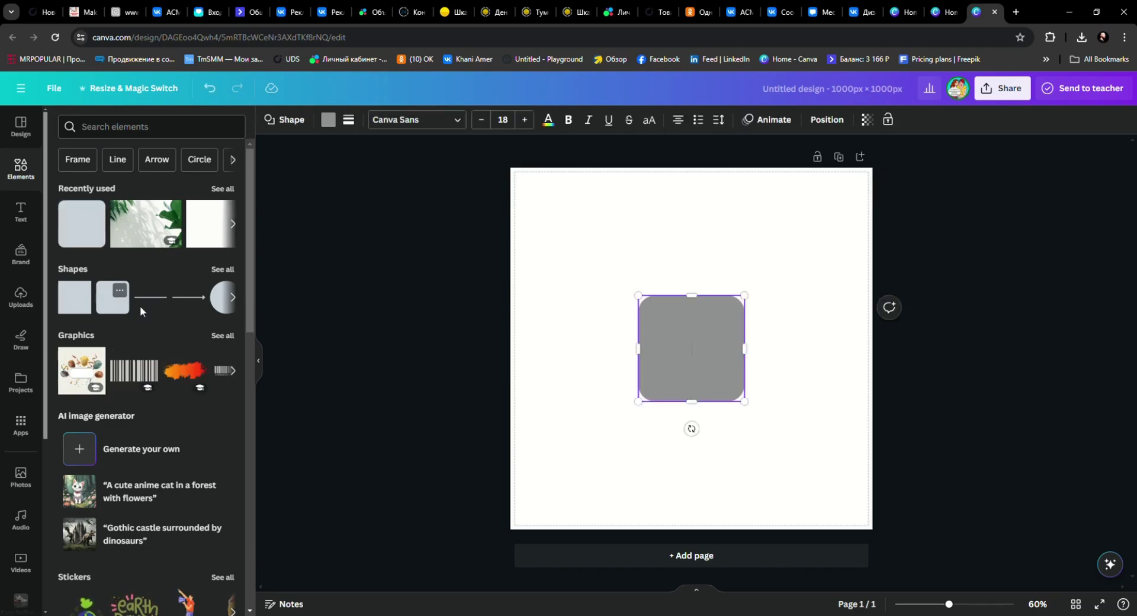
drag(646, 363, 724, 362)
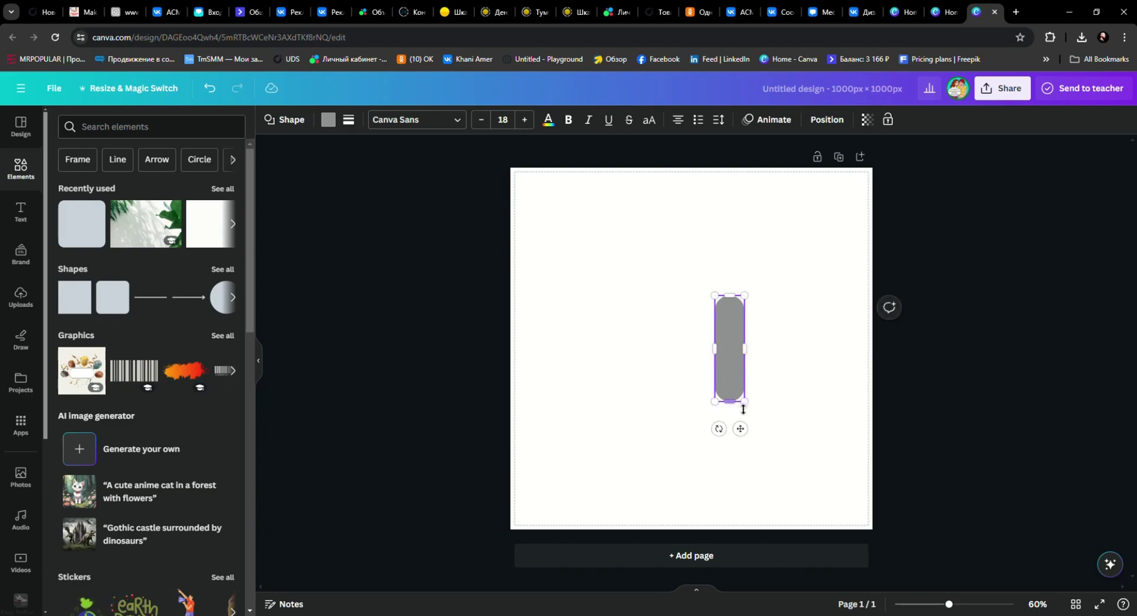
drag(741, 410, 744, 467)
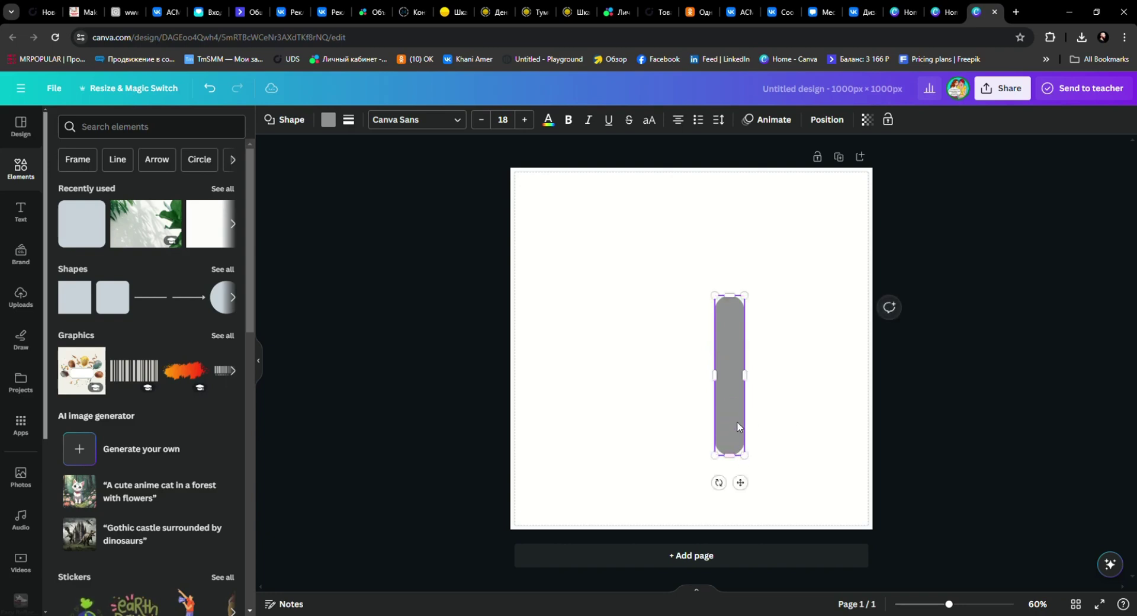
drag(735, 421, 588, 404)
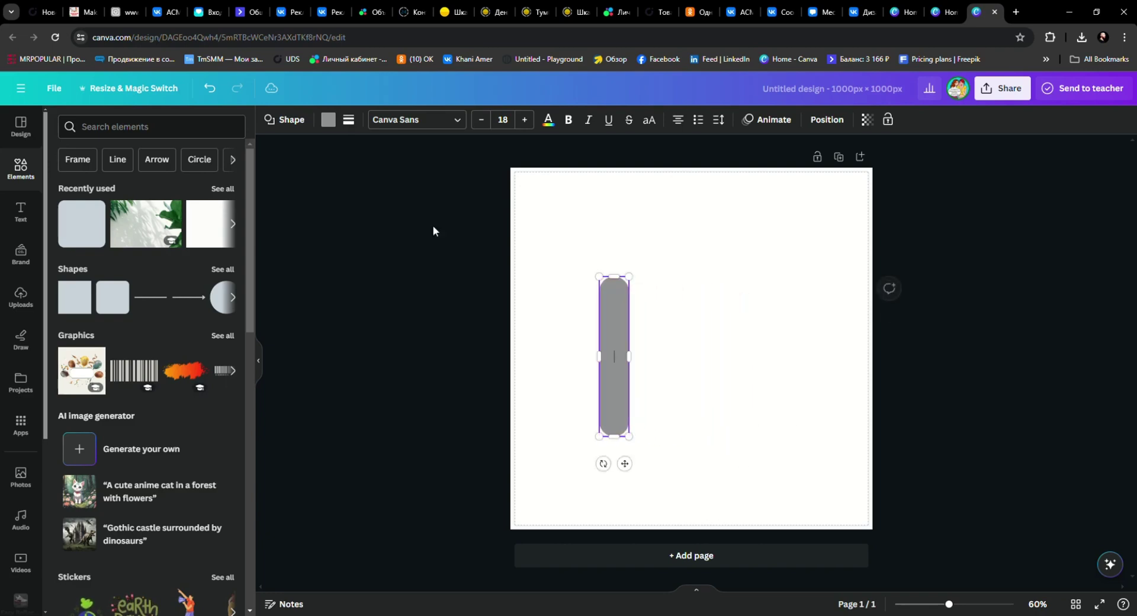
- Fill the bar with the turquoise-to-dark-blue gradient and move it near the page's upper-left corner
click(328, 120)
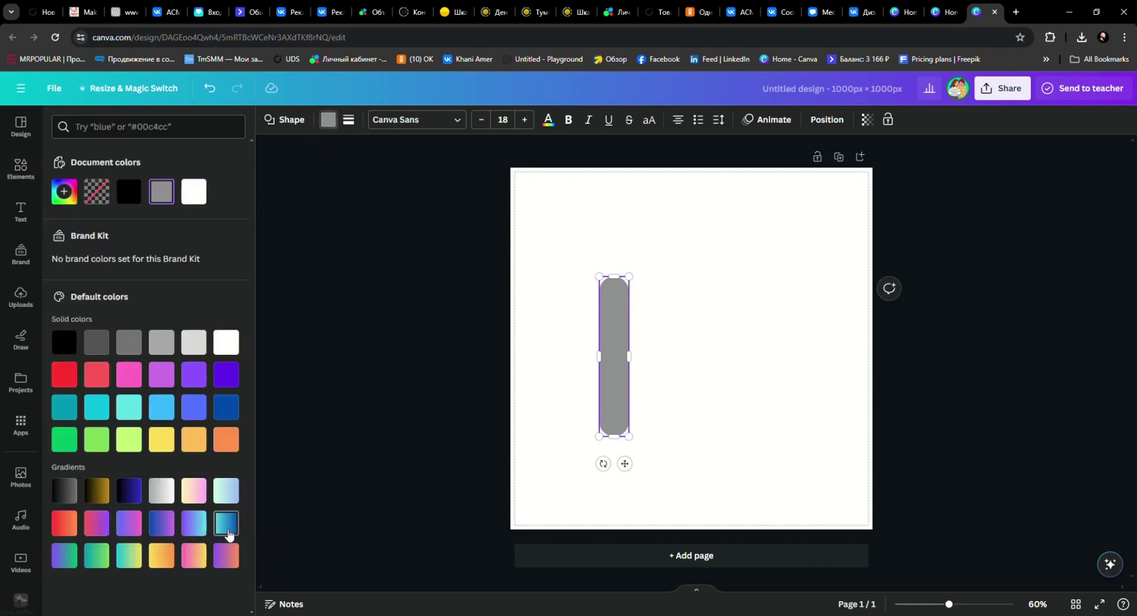
click(227, 531)
click(705, 404)
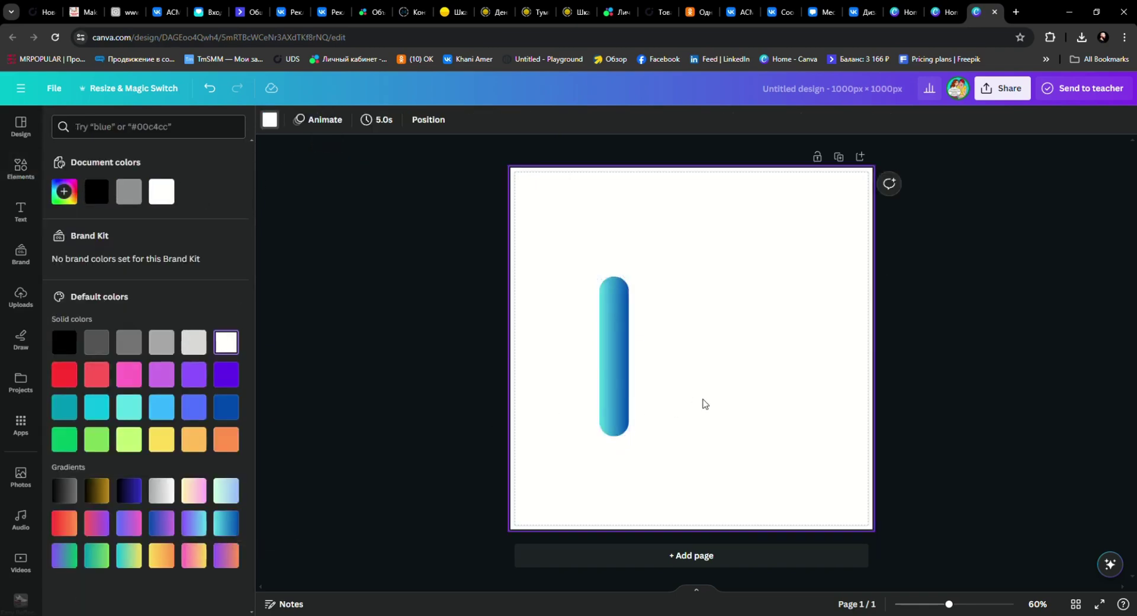
click(631, 384)
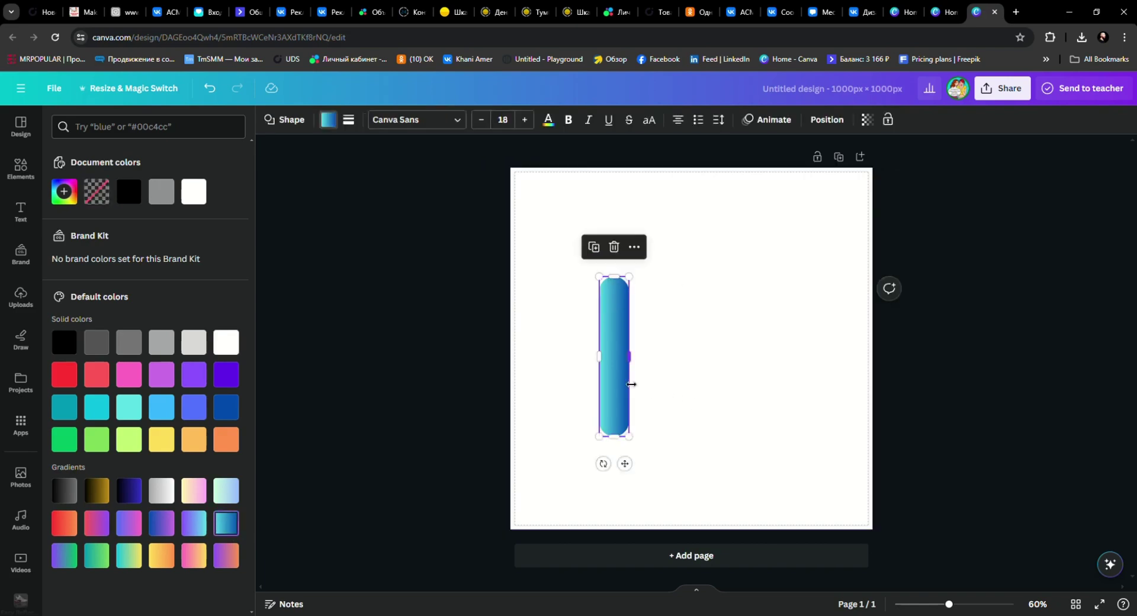
drag(620, 450, 556, 338)
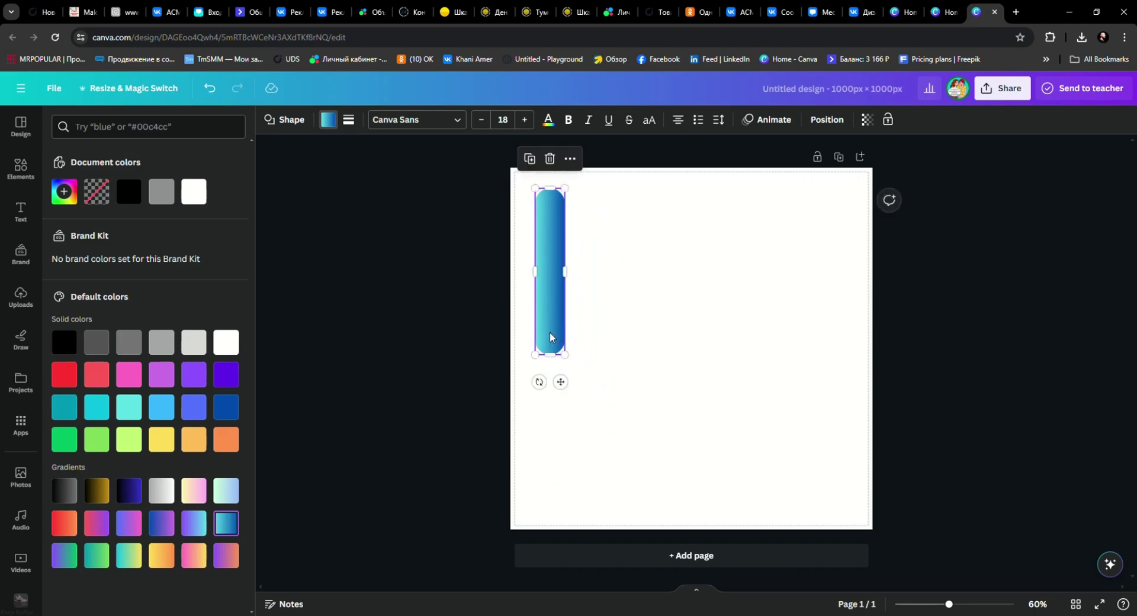
- Duplicate the gradient bar, place the copy in the page's right half and tilt it so its lower end points right
click(530, 159)
drag(556, 256, 769, 357)
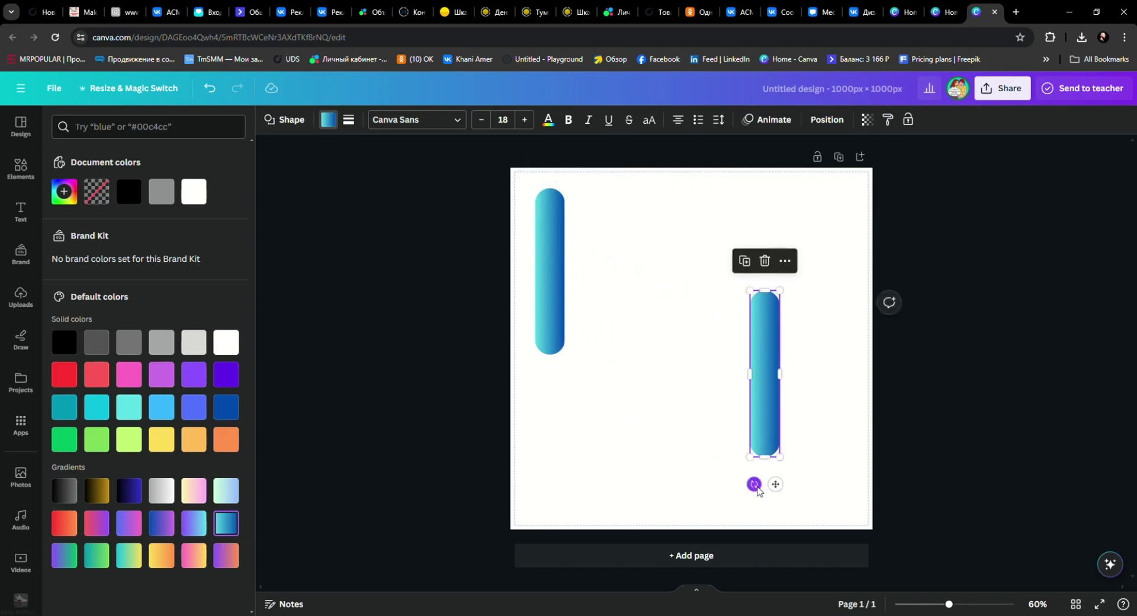
drag(761, 492, 811, 491)
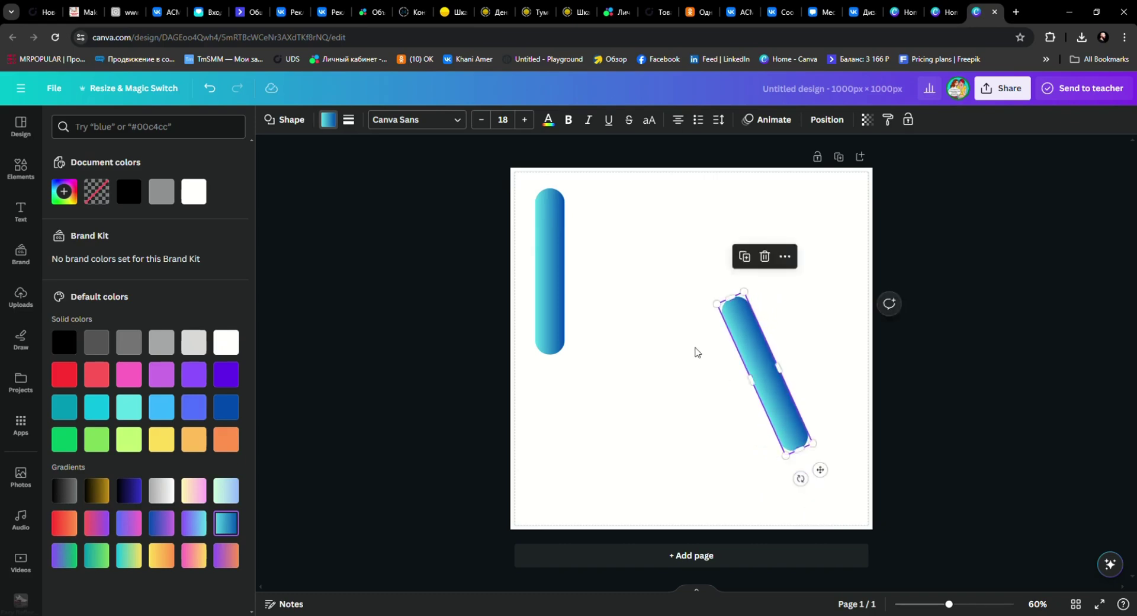
- Tilt the left bar so its lower end points left and join both bars at their upper ends as an inverted V
drag(560, 272, 617, 334)
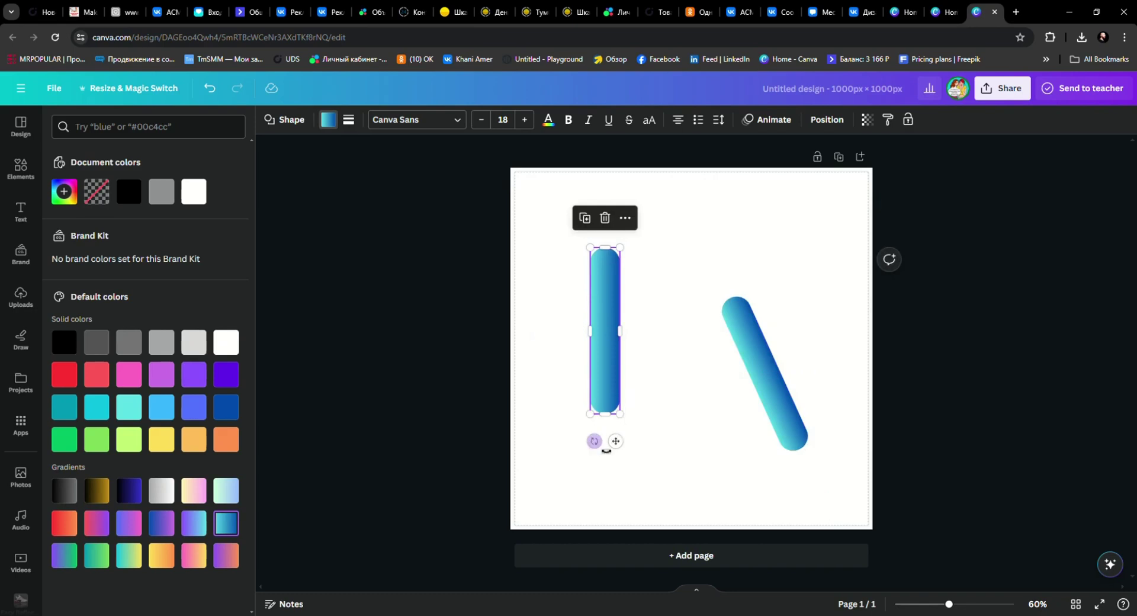
drag(603, 451, 572, 413)
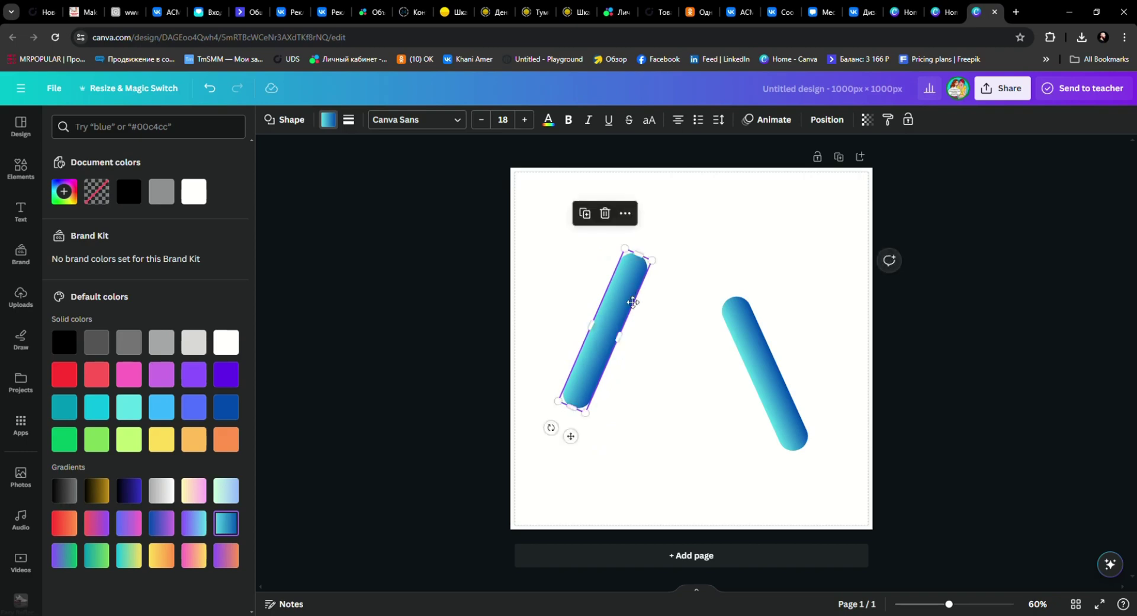
drag(632, 302, 691, 333)
drag(760, 352, 717, 352)
click(743, 335)
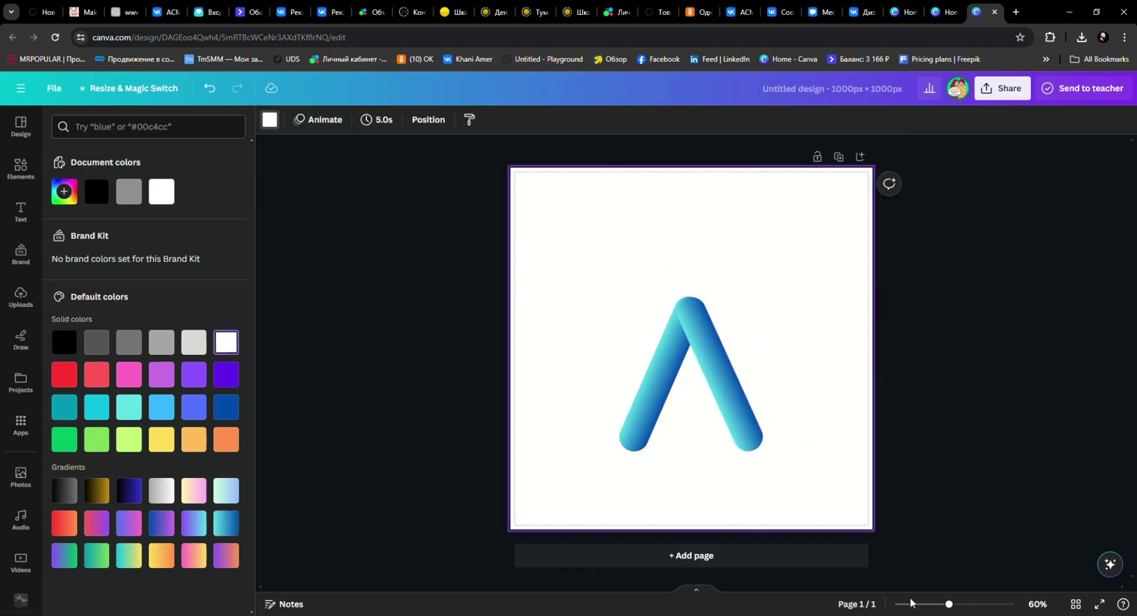
- Nudge the right bar into line with the left bar's upper end and slightly lengthen it at its lower end
click(971, 604)
click(730, 342)
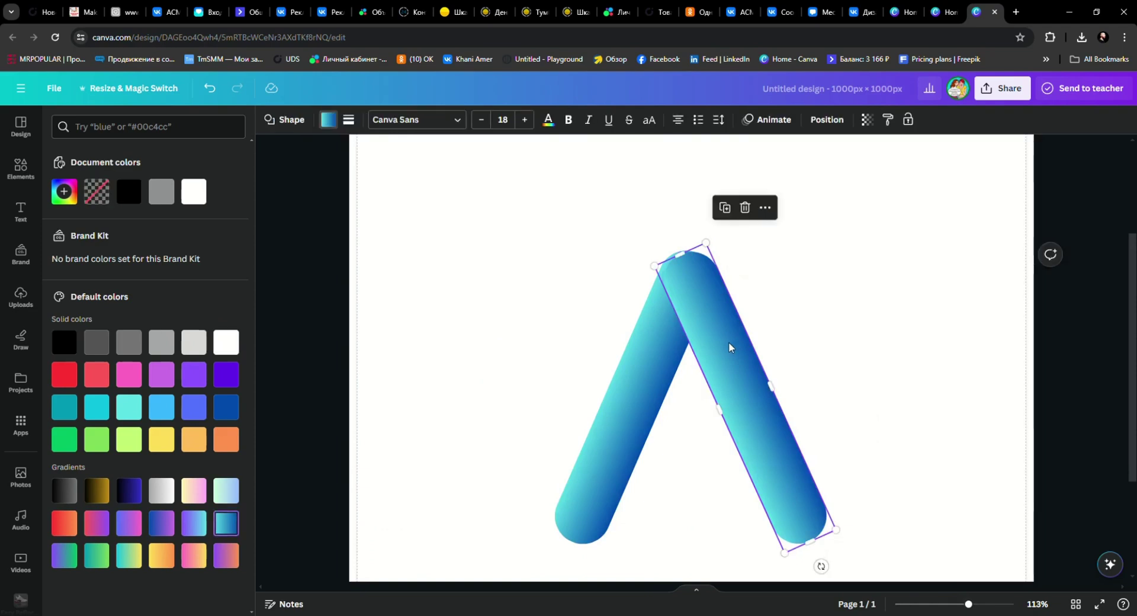
double_click(746, 385)
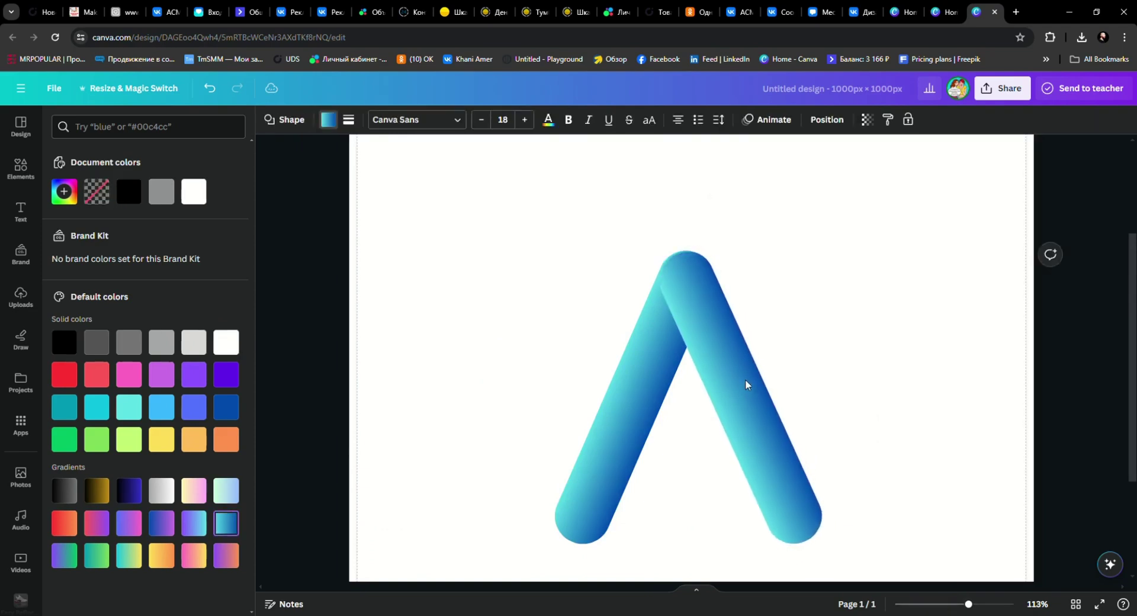
drag(745, 384, 746, 381)
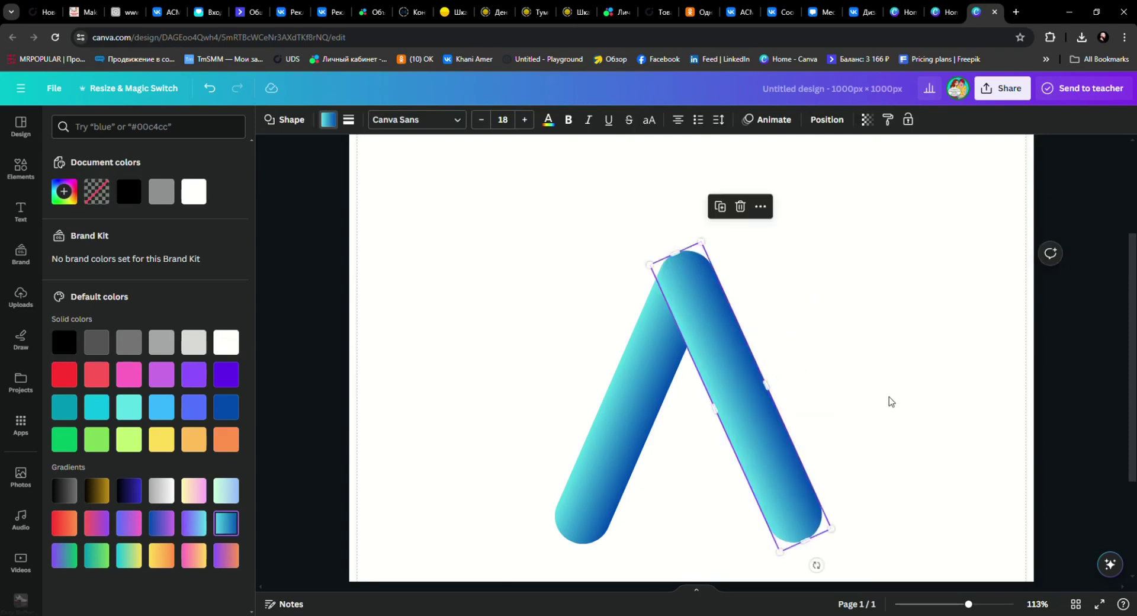
drag(968, 606, 955, 609)
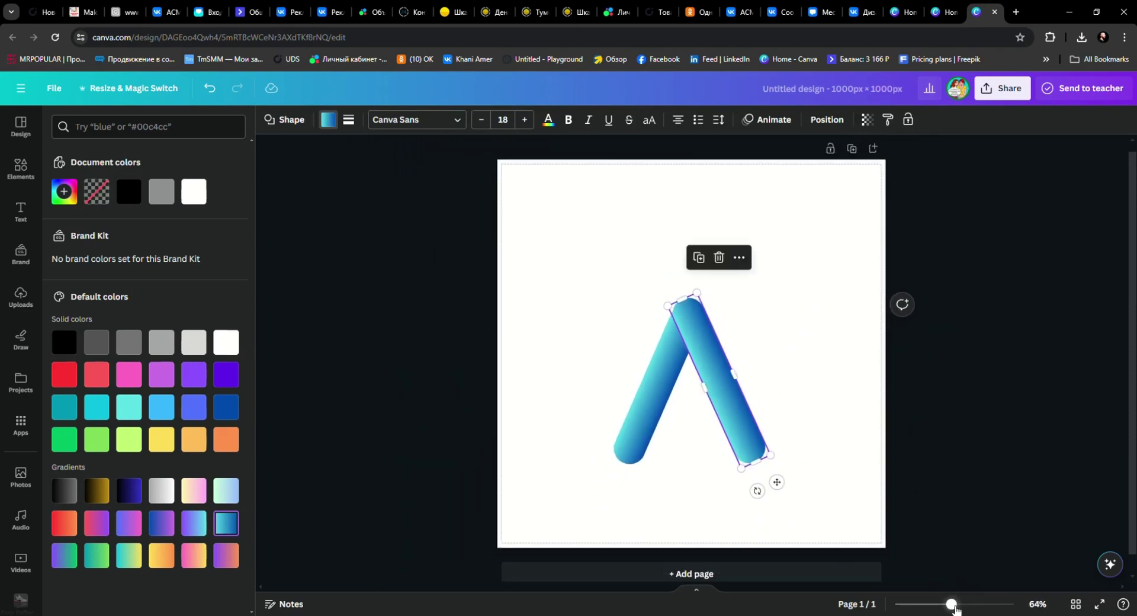
click(780, 524)
click(759, 465)
drag(765, 472, 767, 473)
click(807, 419)
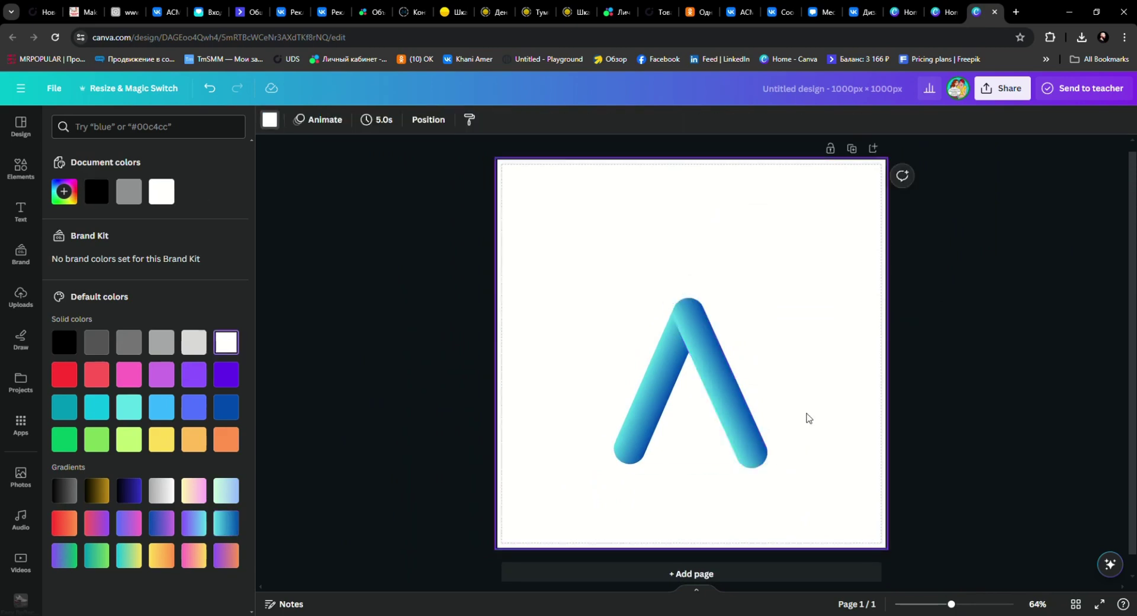
- Duplicate the right bar, rotate the copy to -90°, shorten it to about 254 px and place it across both legs as the A's crossbar
click(751, 446)
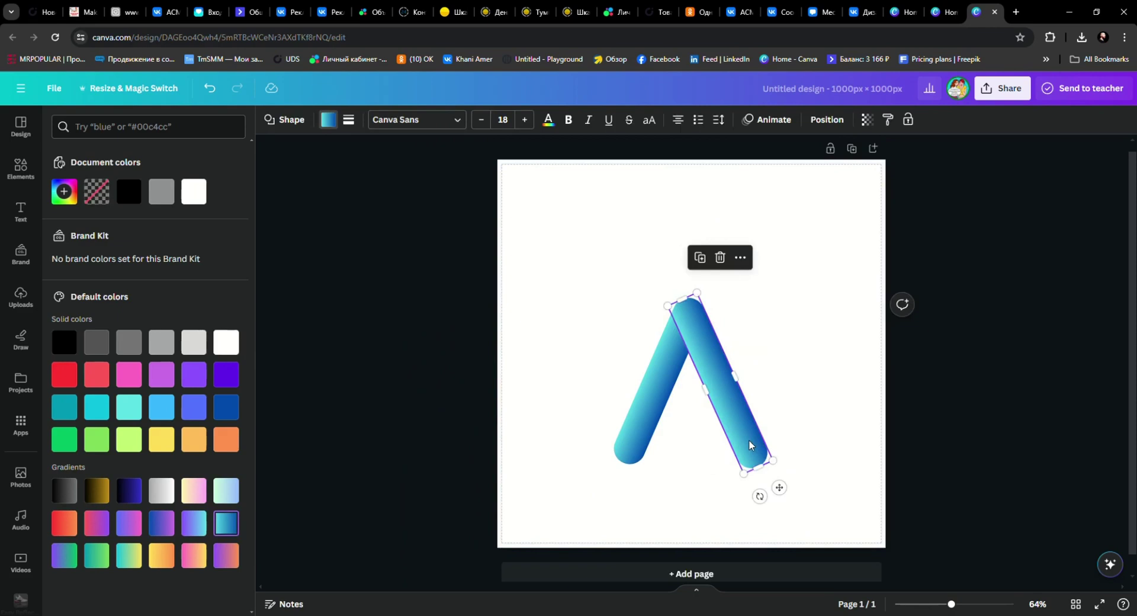
click(701, 258)
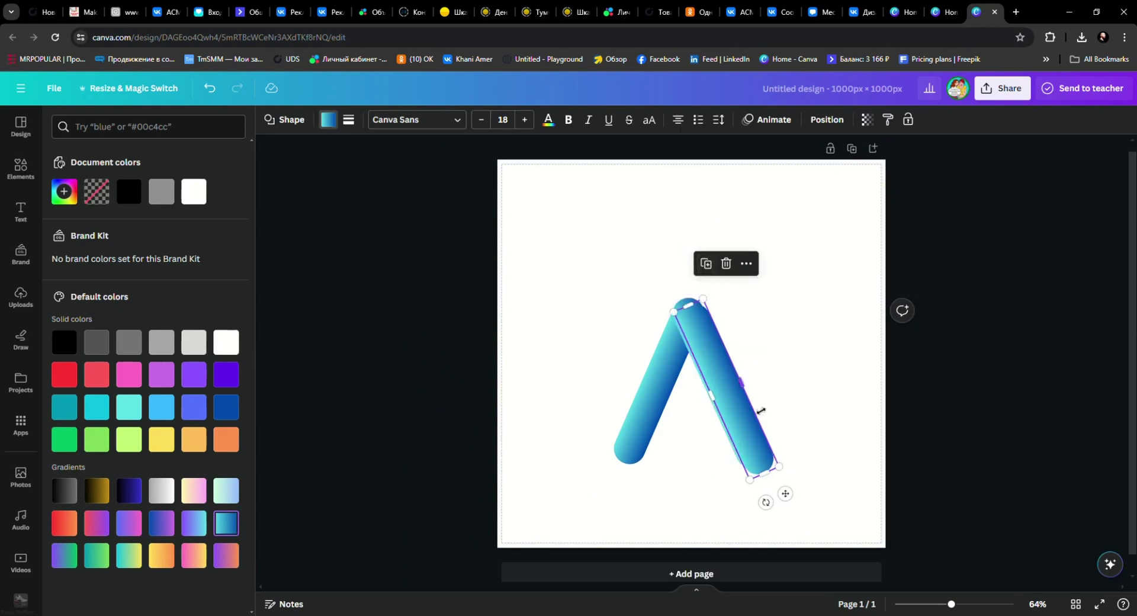
drag(735, 411, 729, 316)
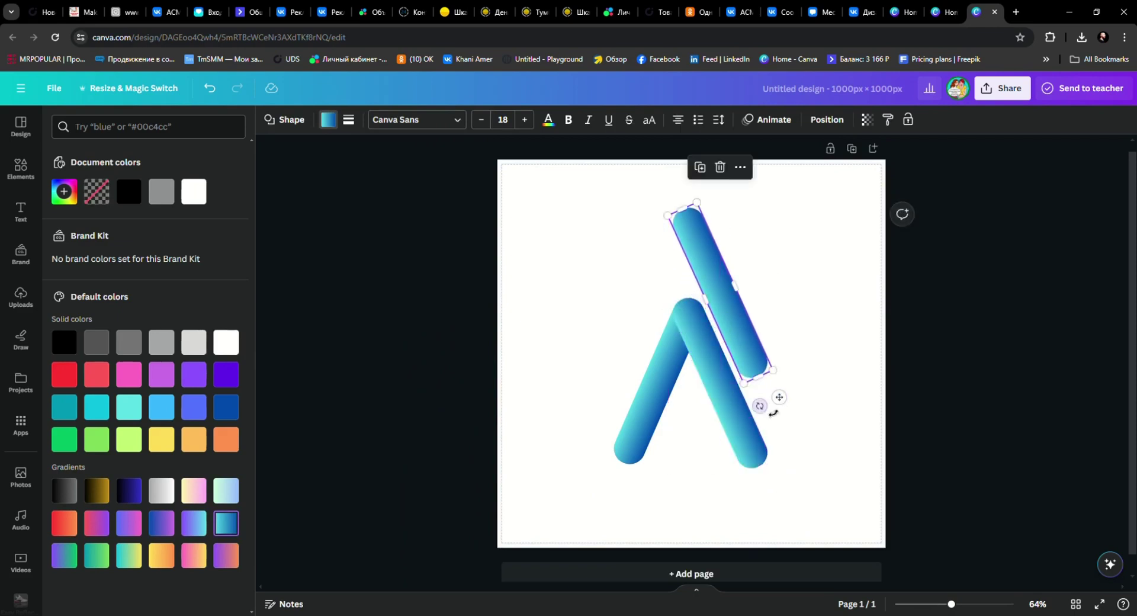
drag(773, 412, 705, 418)
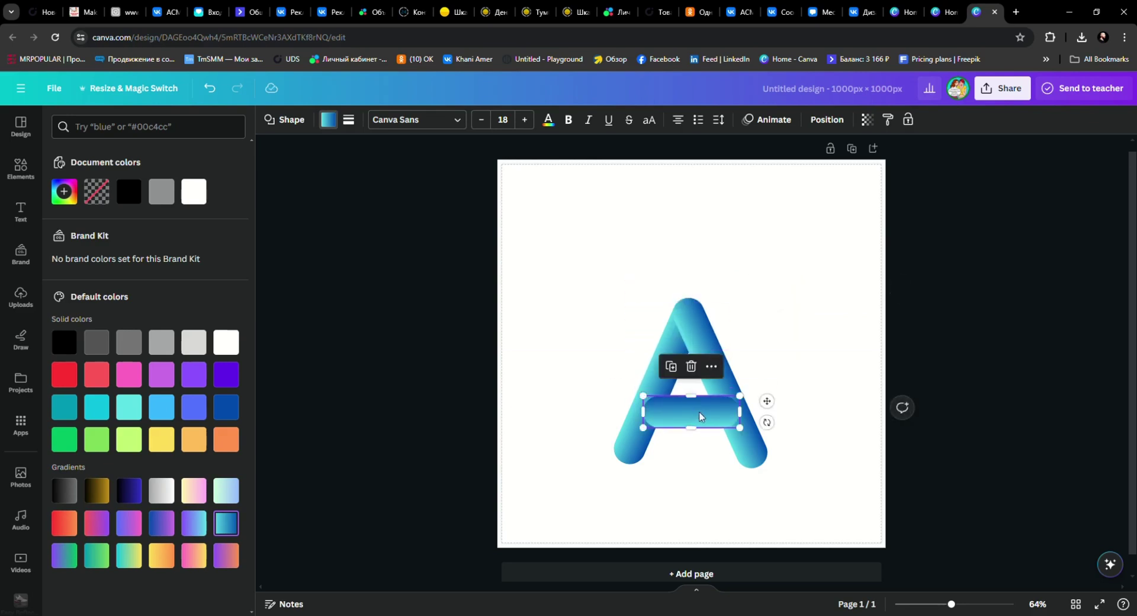
- Send the crossbar backward until it lies behind both legs of the A
click(829, 120)
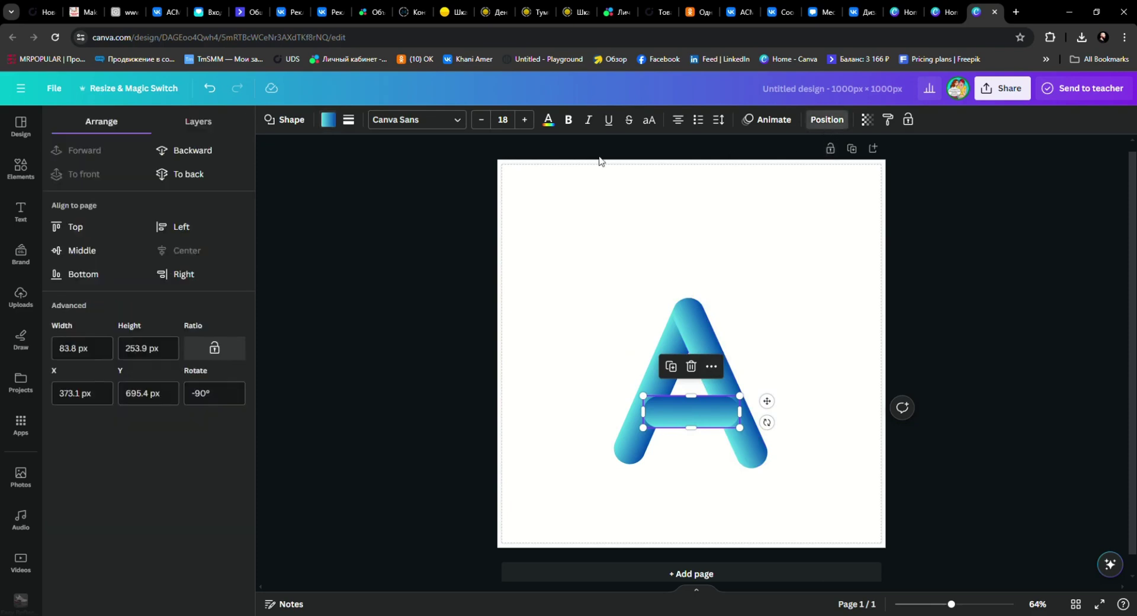
click(191, 153)
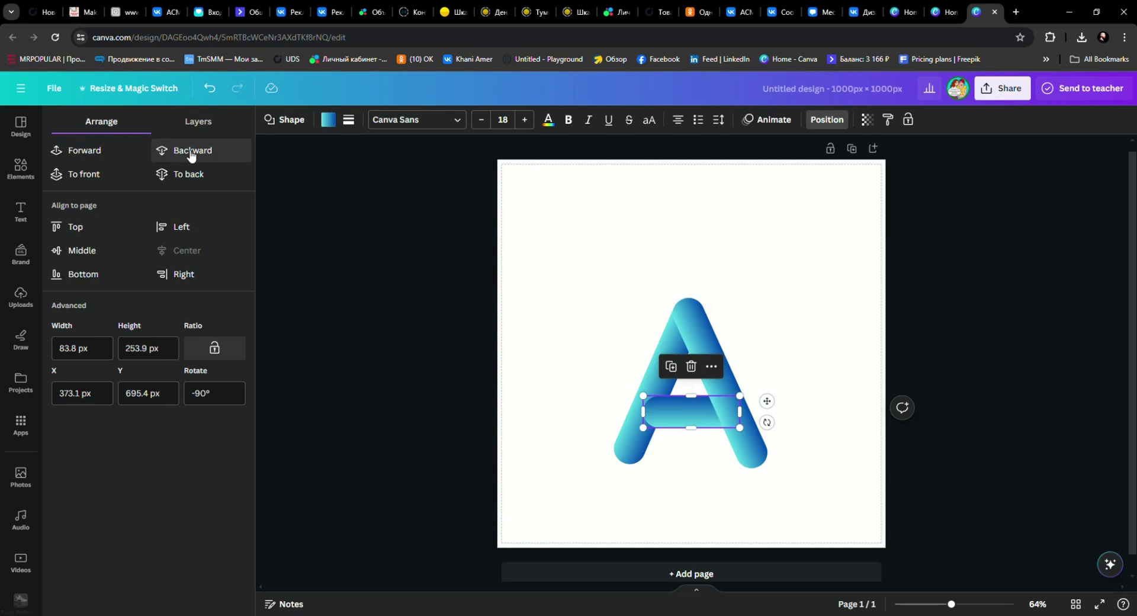
click(190, 153)
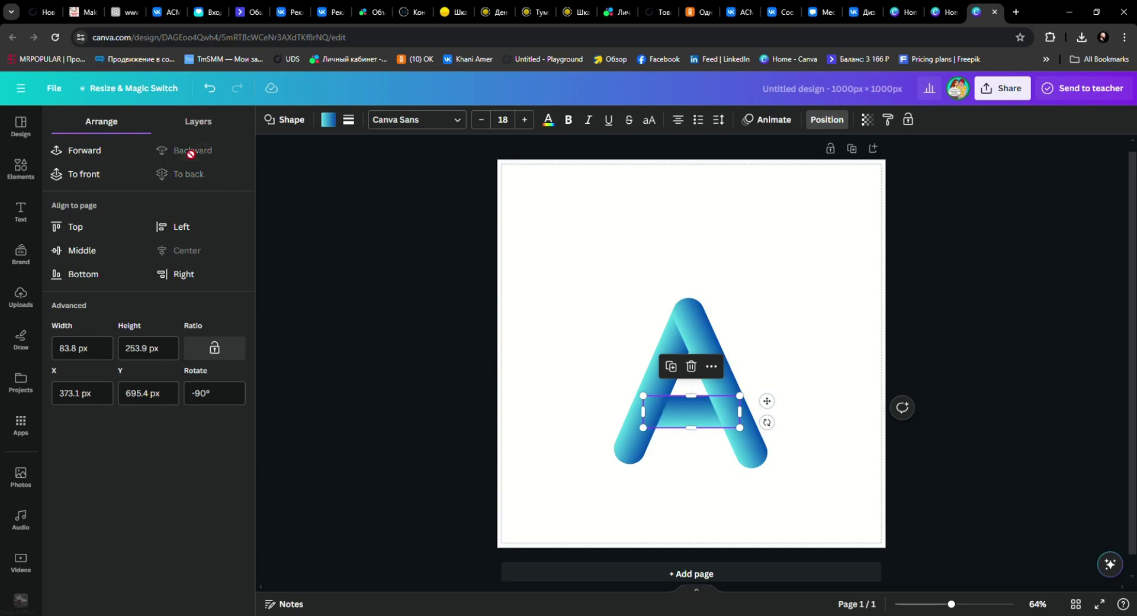
click(769, 250)
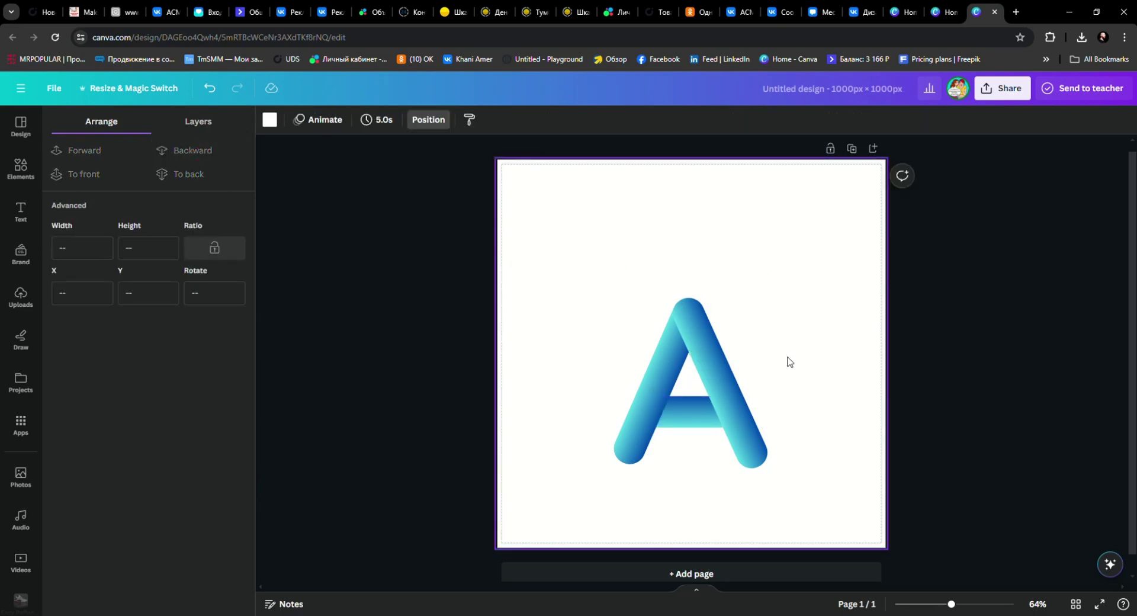
- Group the three bars, enlarge the A to about 582 × 642 px, centre it horizontally on the page and ungroup it
drag(779, 239, 602, 495)
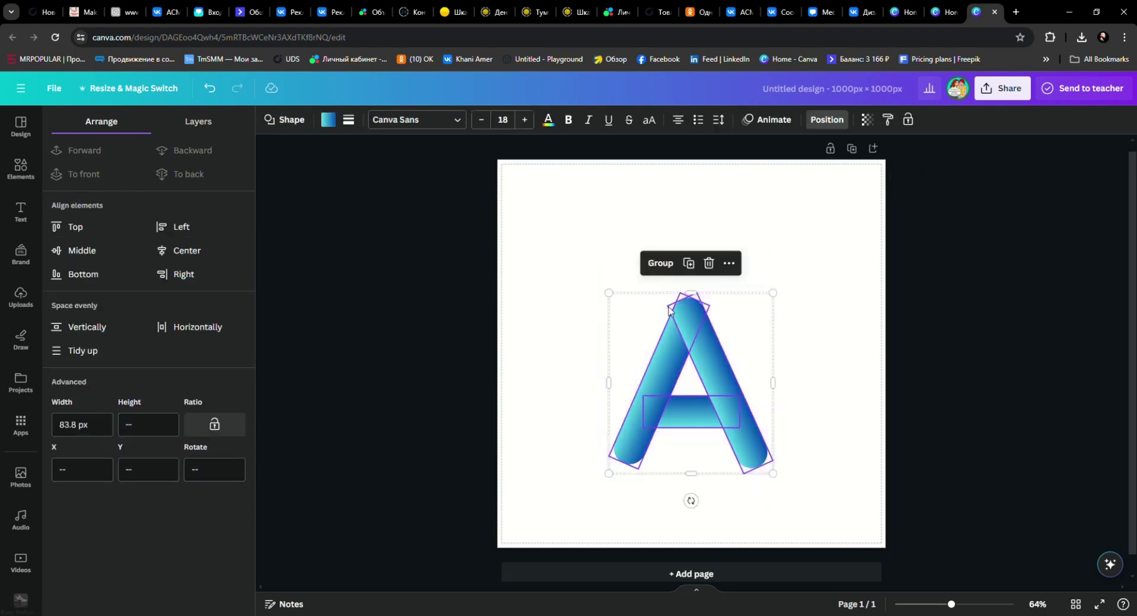
click(661, 263)
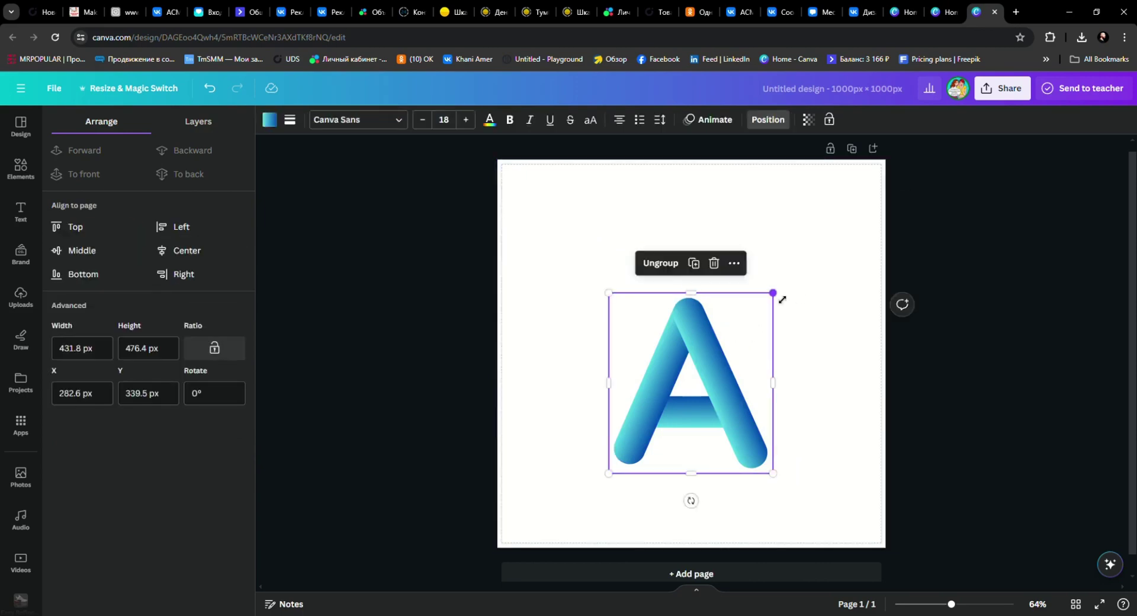
drag(781, 300, 838, 237)
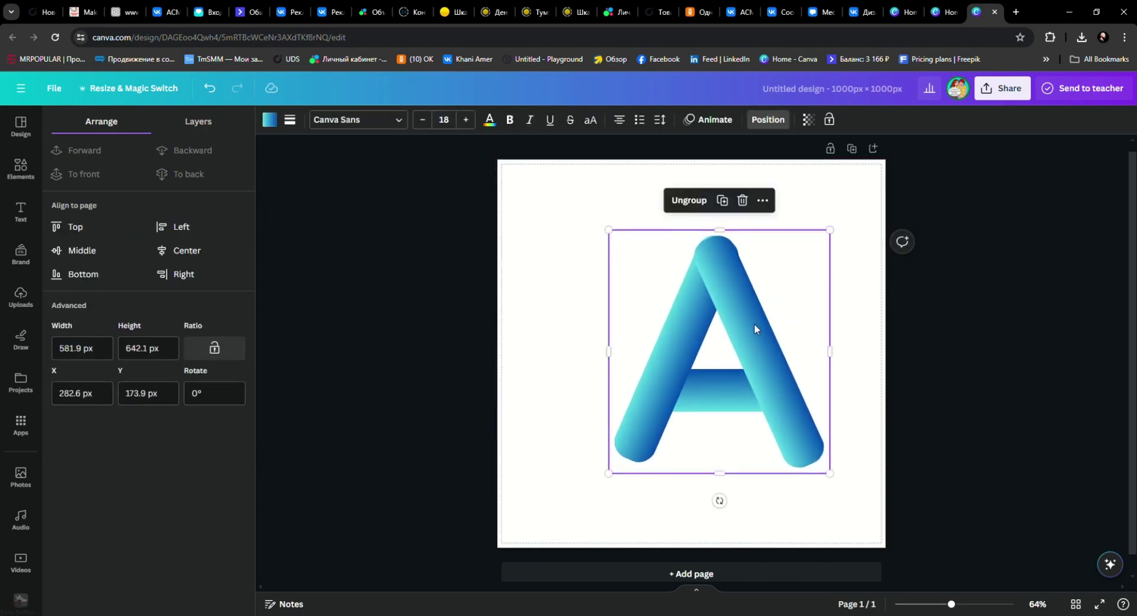
drag(755, 329, 735, 338)
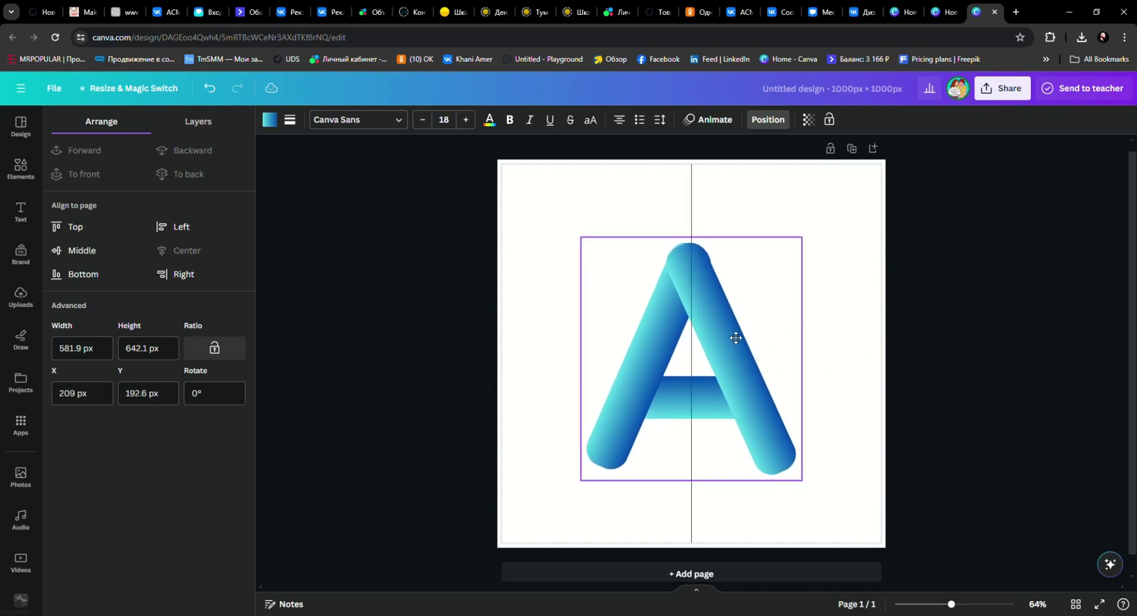
click(664, 208)
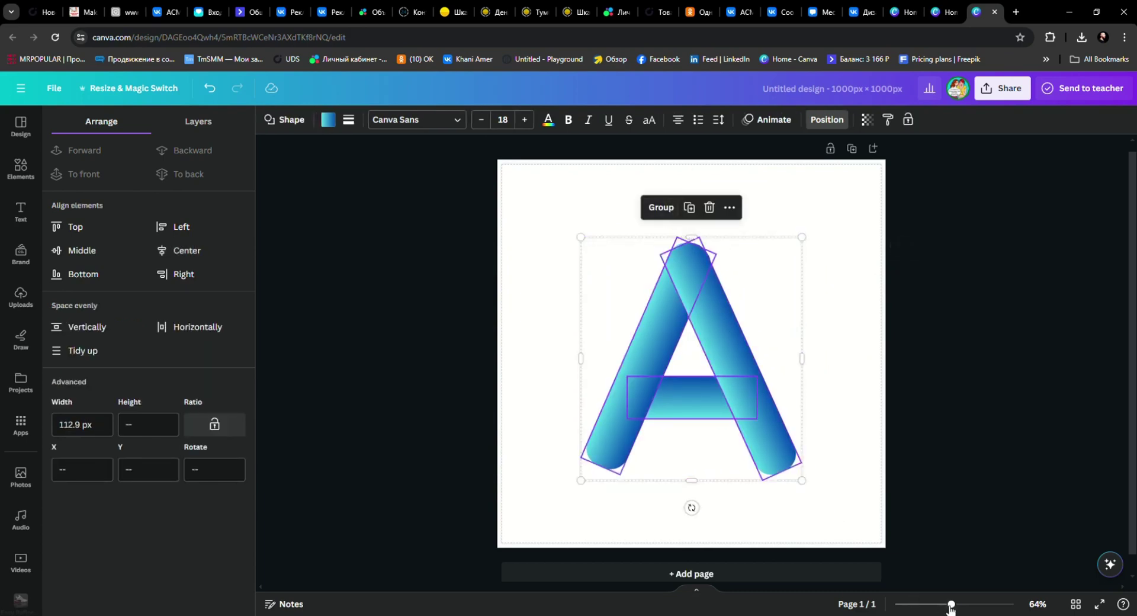
- Set the corner rounding of the A's right leg to 65
drag(951, 606, 959, 604)
click(861, 299)
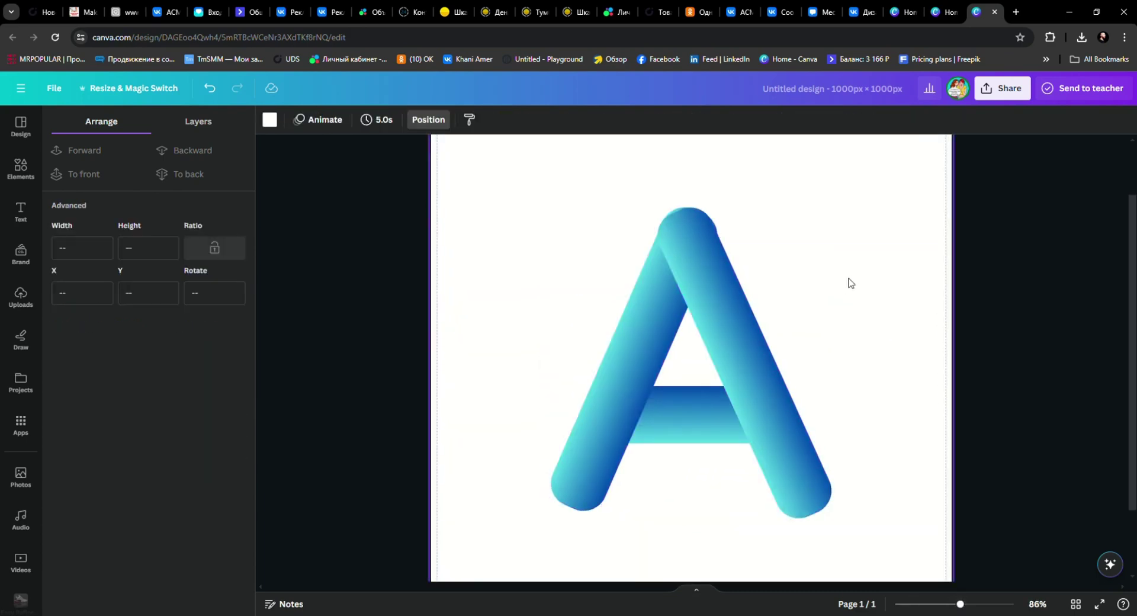
click(697, 247)
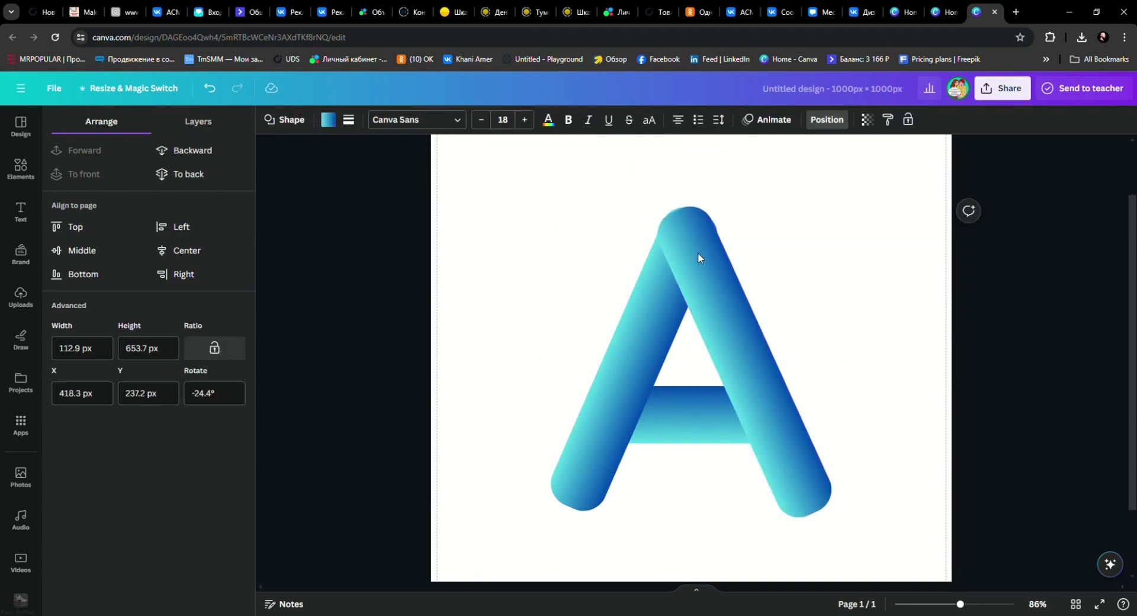
click(349, 120)
mouse_move(438, 234)
mouse_down()
mouse_move(424, 231)
mouse_move(474, 233)
mouse_up()
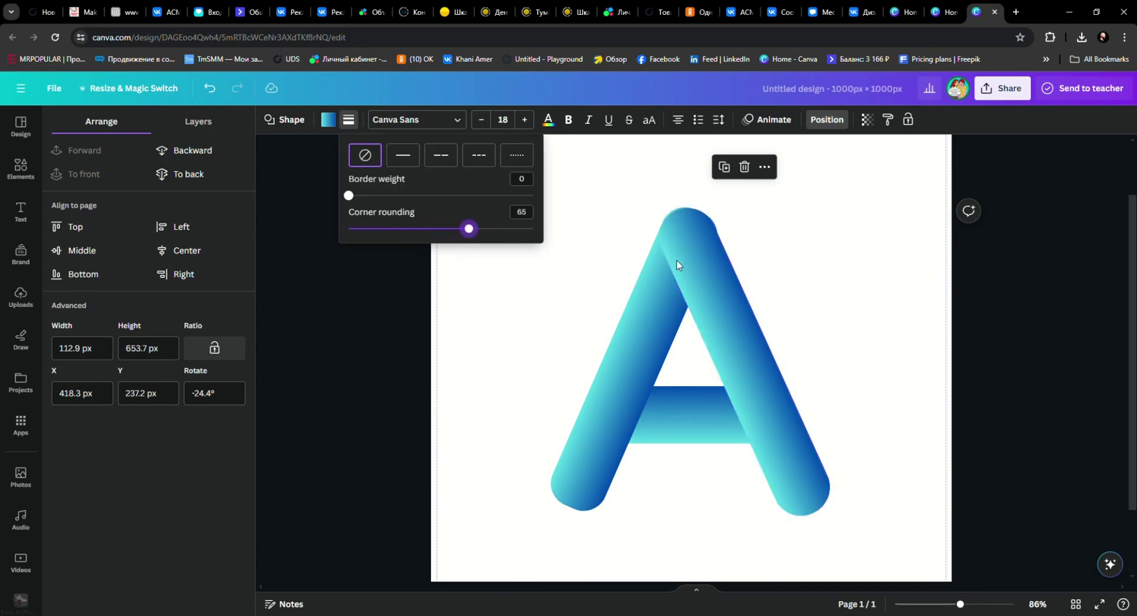
click(824, 278)
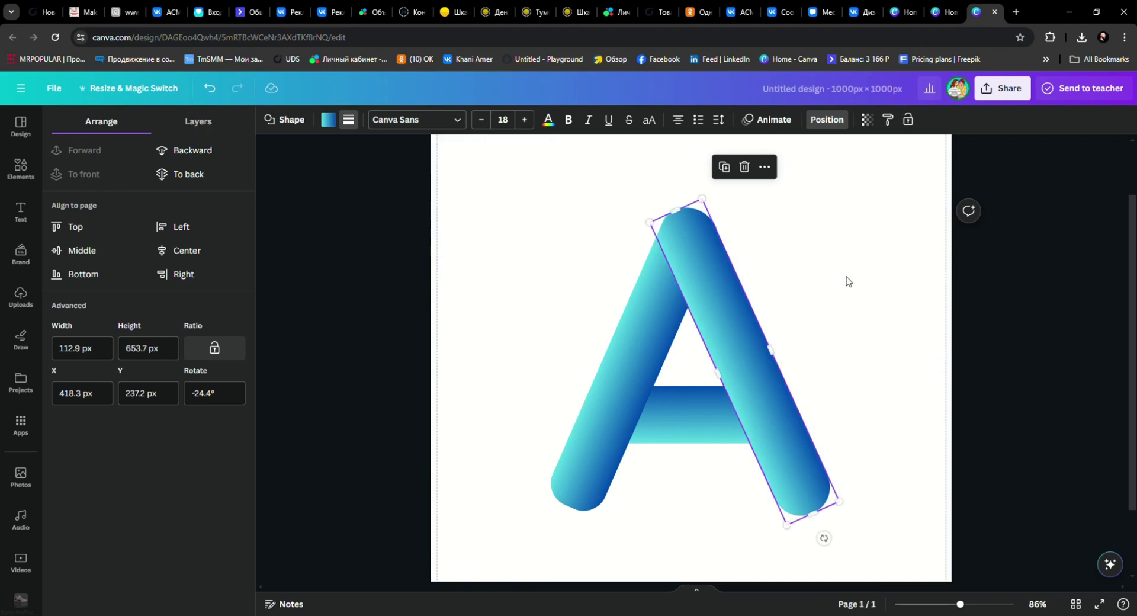
- Nudge the A's right leg up by two small steps
click(720, 298)
key(Up)
key(Up)
click(890, 292)
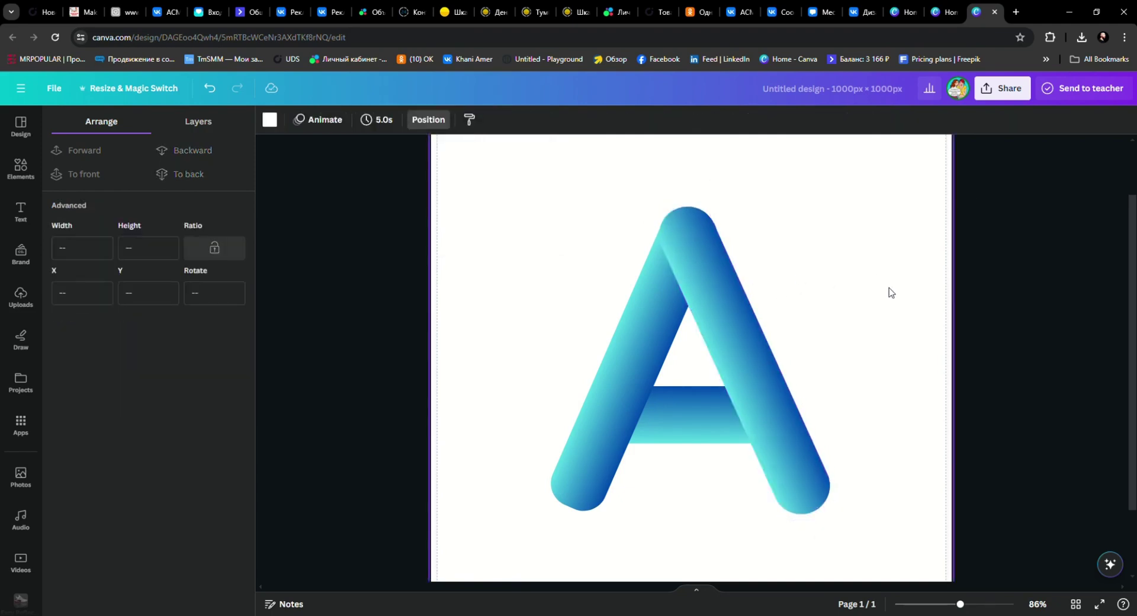
- Group the two legs and the crossbar into one letter A
drag(969, 609, 971, 609)
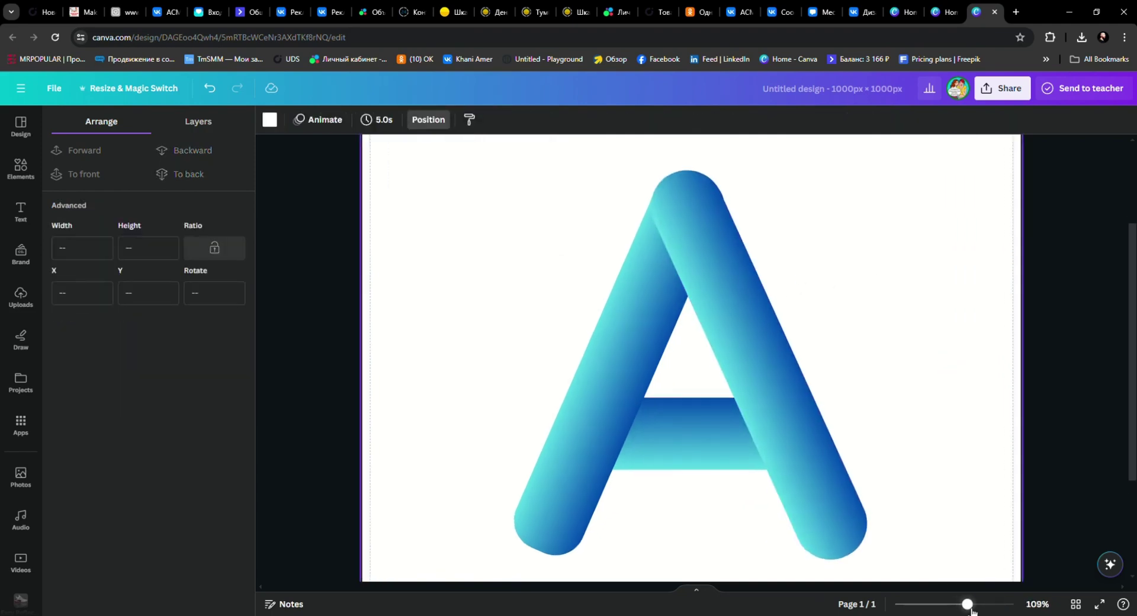
drag(883, 201, 497, 492)
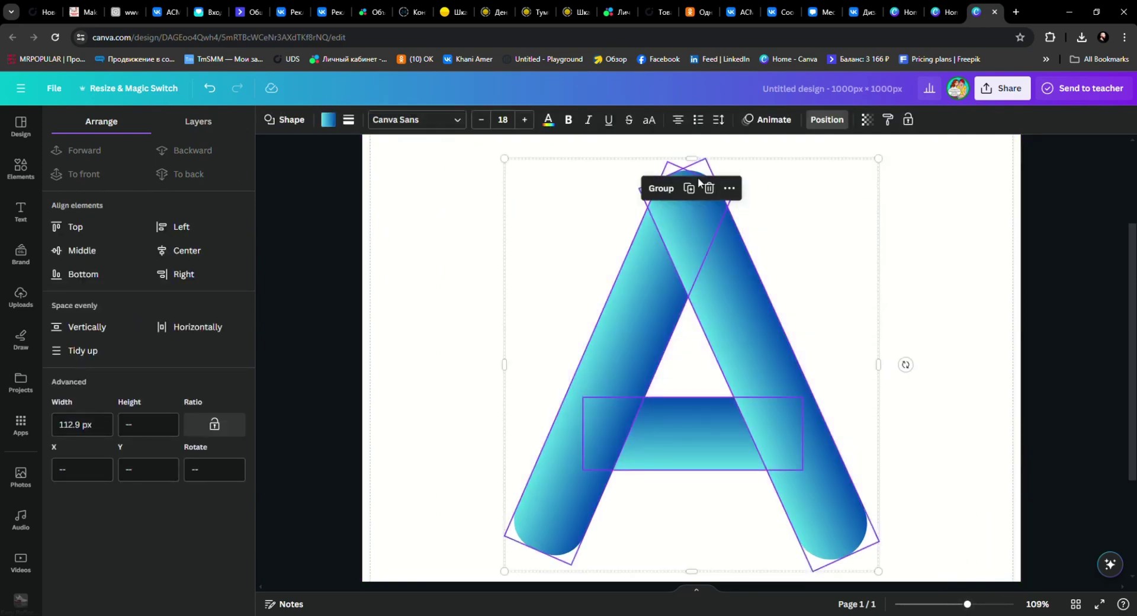
click(660, 188)
- Enlarge the grouped letter A to about 658 × 726 px and centre it on the page both horizontally and vertically
drag(966, 605, 947, 606)
drag(788, 459, 797, 469)
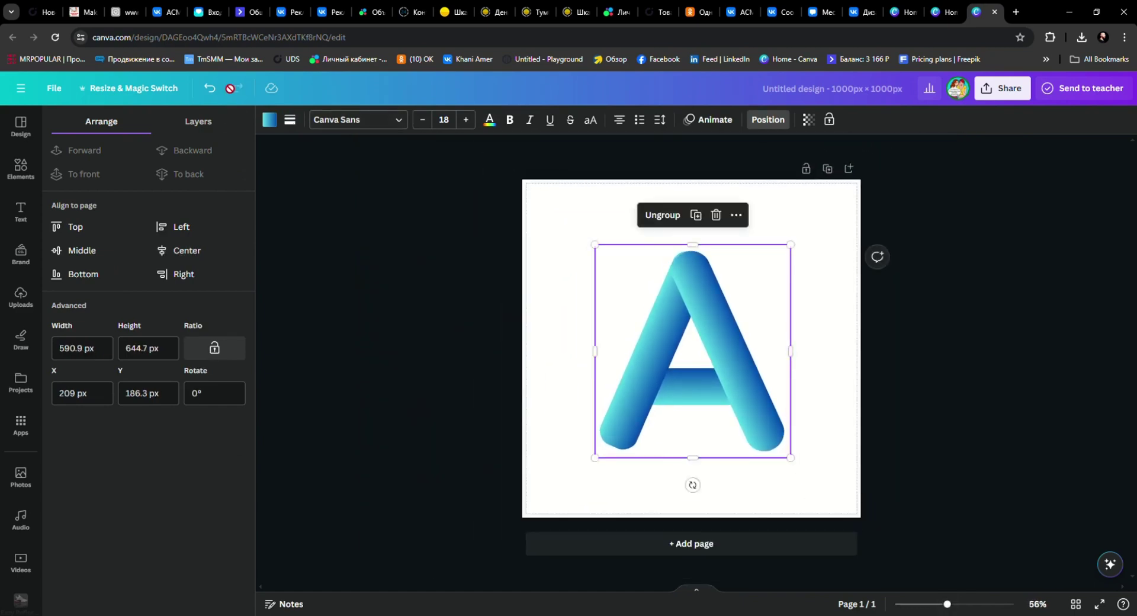
click(210, 88)
drag(787, 458, 813, 486)
drag(763, 424, 748, 403)
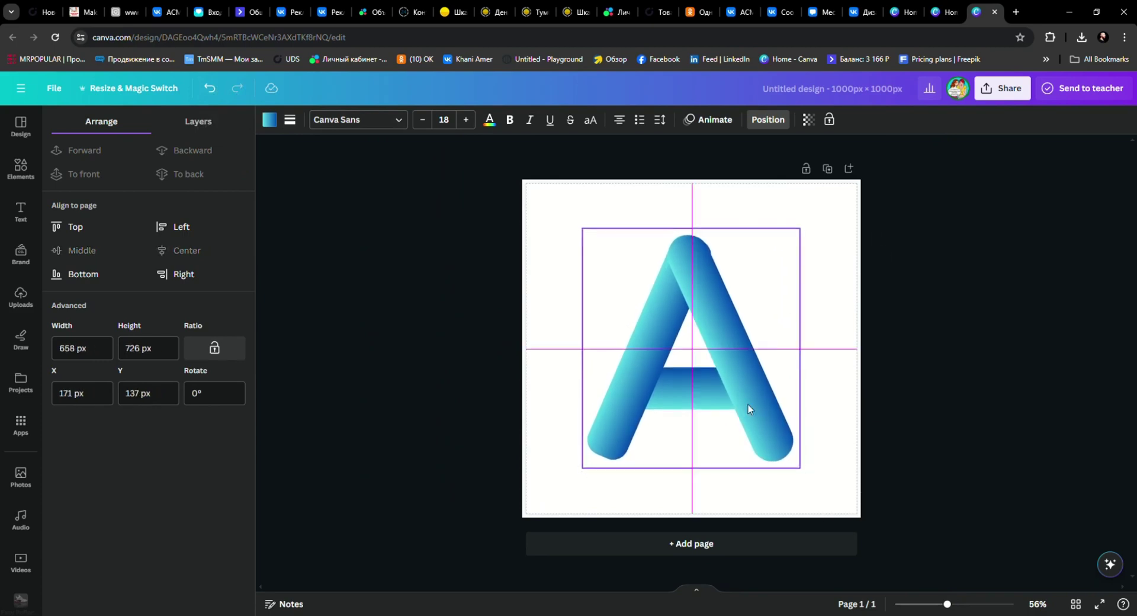
click(833, 362)
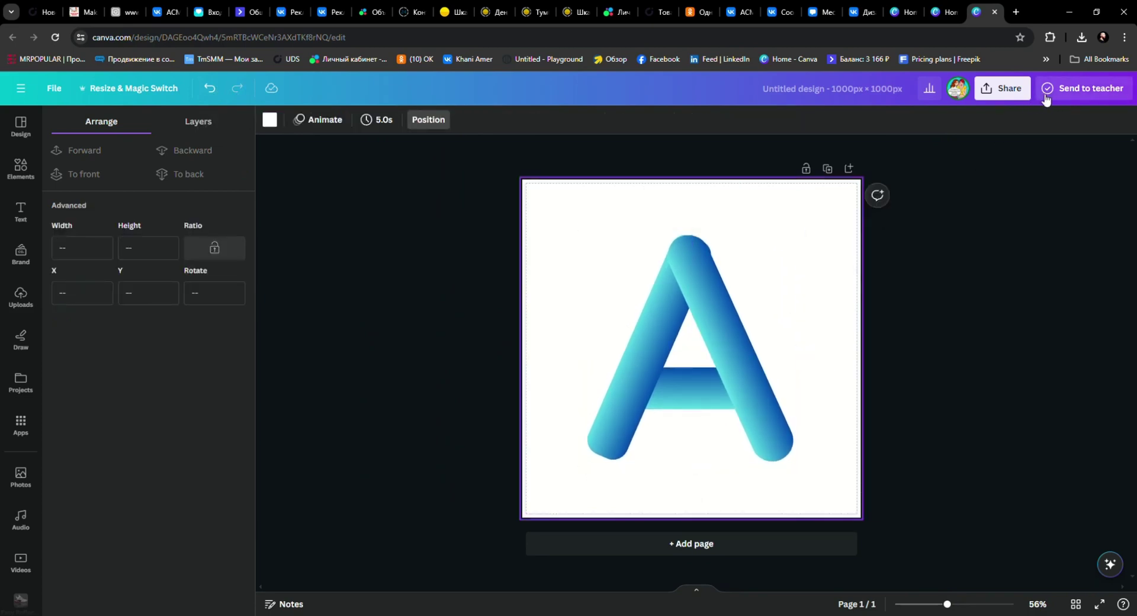
- Download the design as a PNG at size 1 (1,000 × 1,000 px)
click(1008, 95)
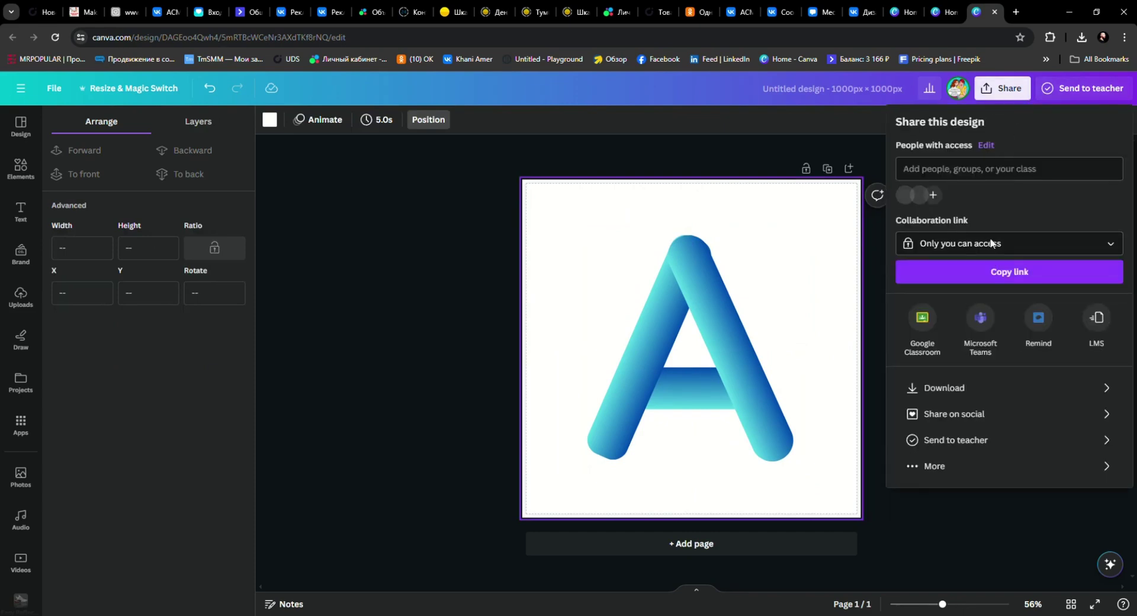
click(966, 393)
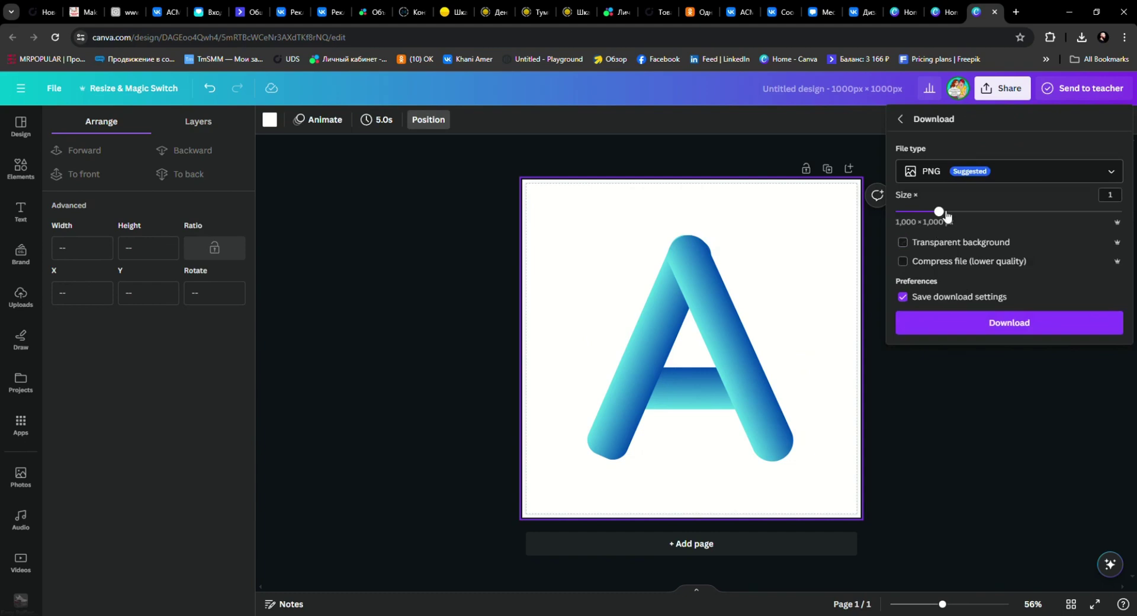
click(1001, 326)
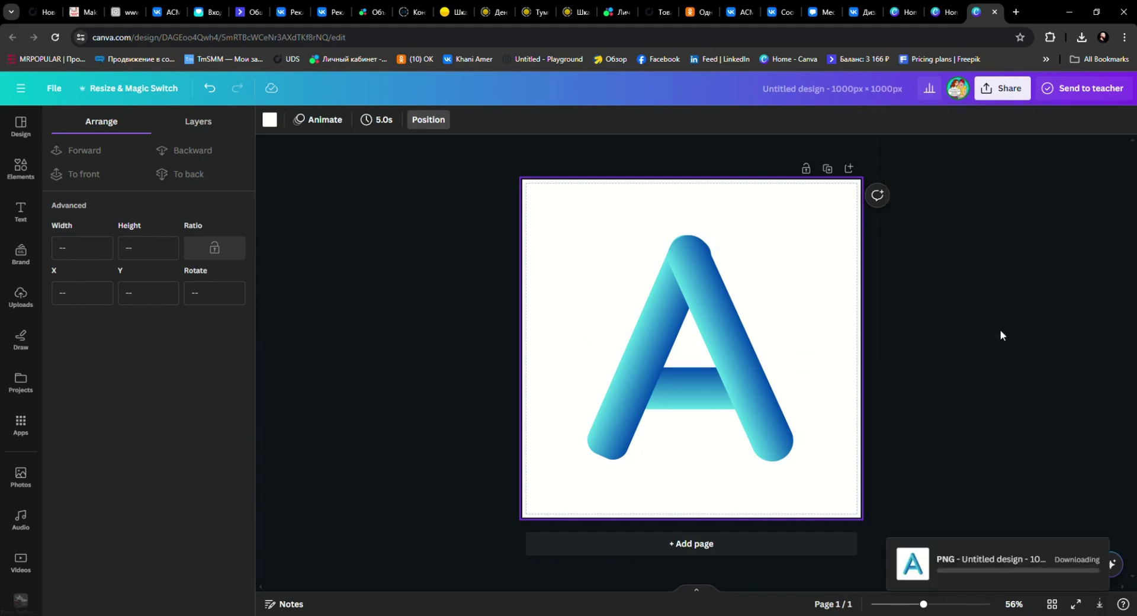